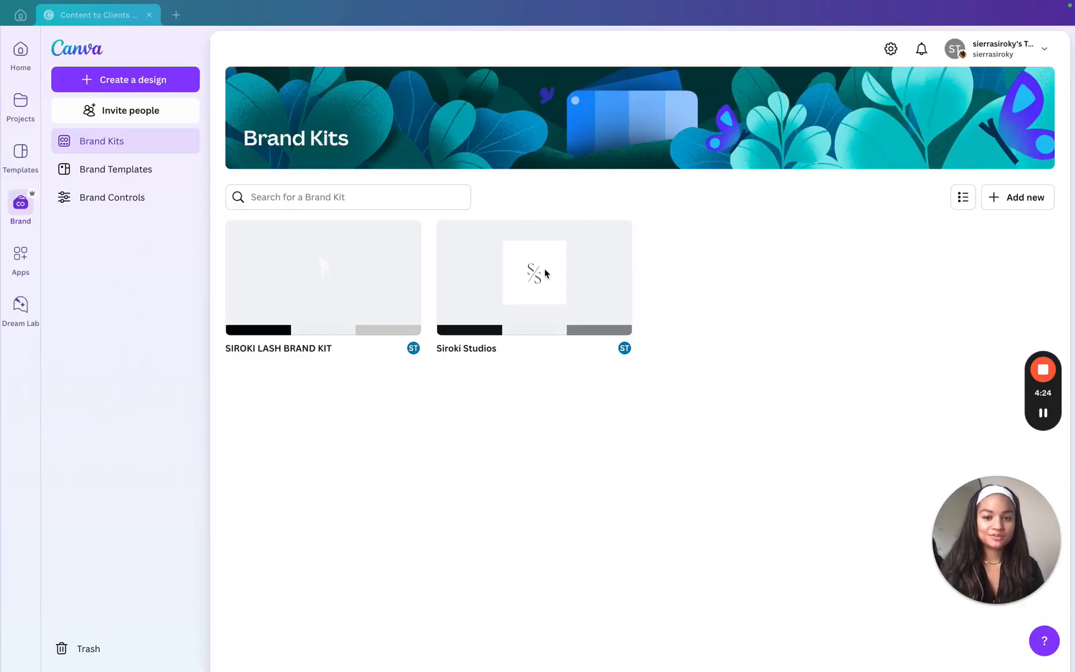
# Create a new Brand Kit named Education and upload Siroki Studio Logo.jpg as its logo
pyautogui.click(1025, 202)
pyautogui.click(457, 339)
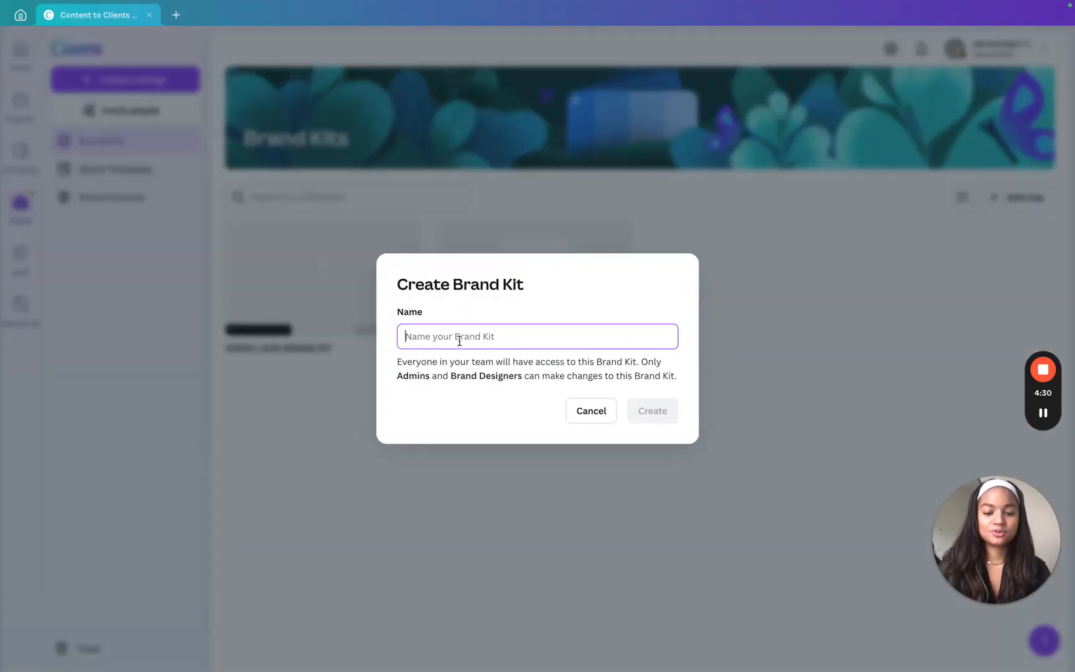
pyautogui.write('Edua')
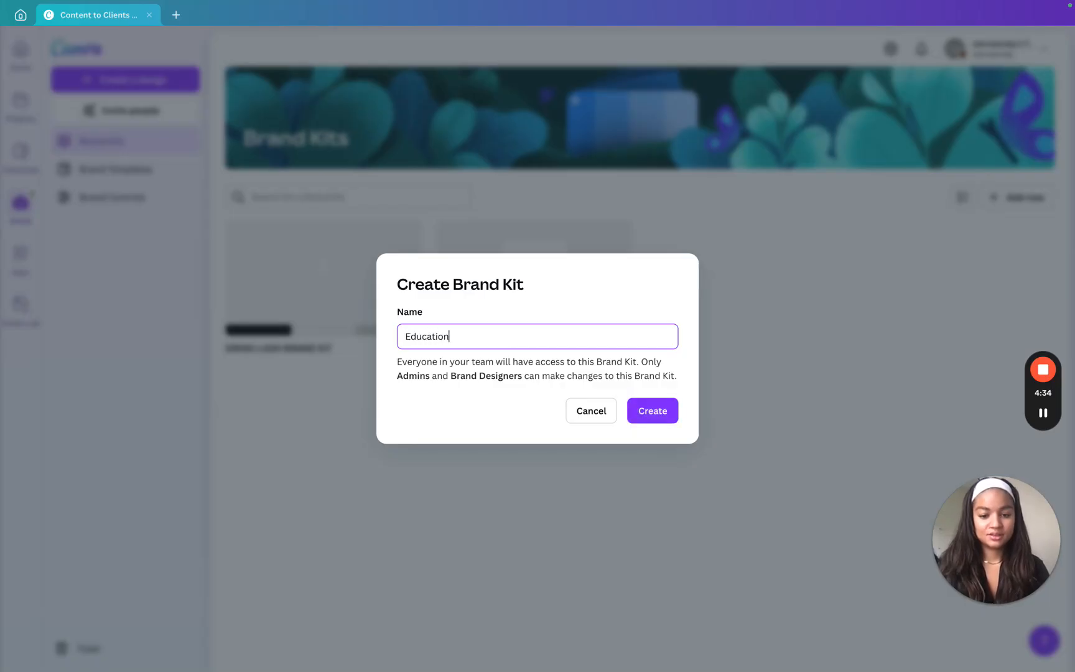
pyautogui.click(644, 412)
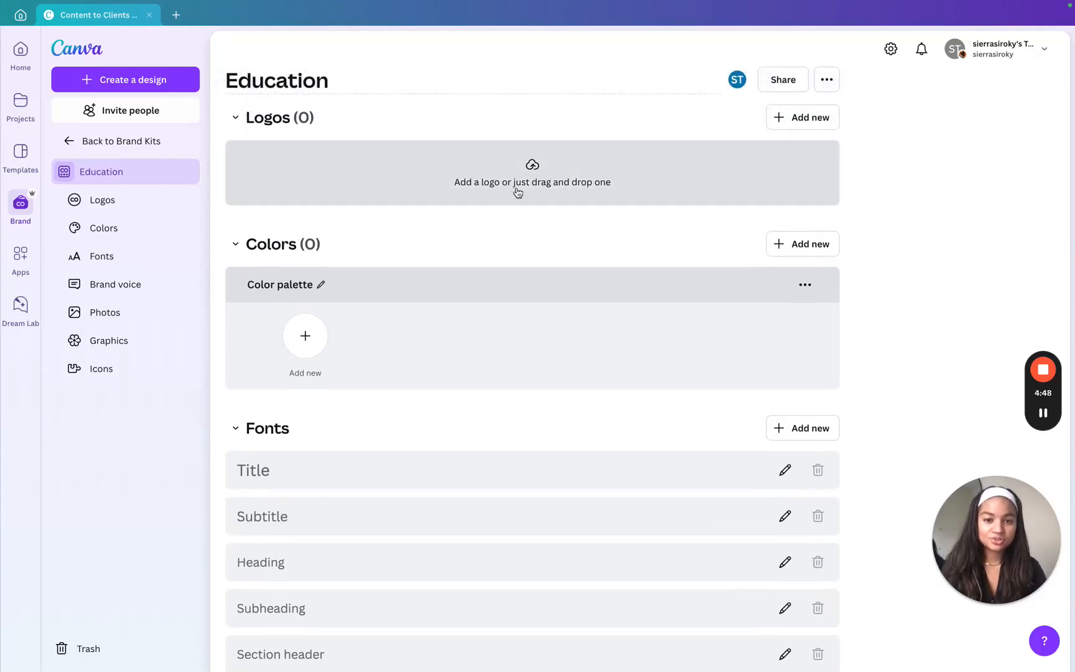
pyautogui.click(519, 185)
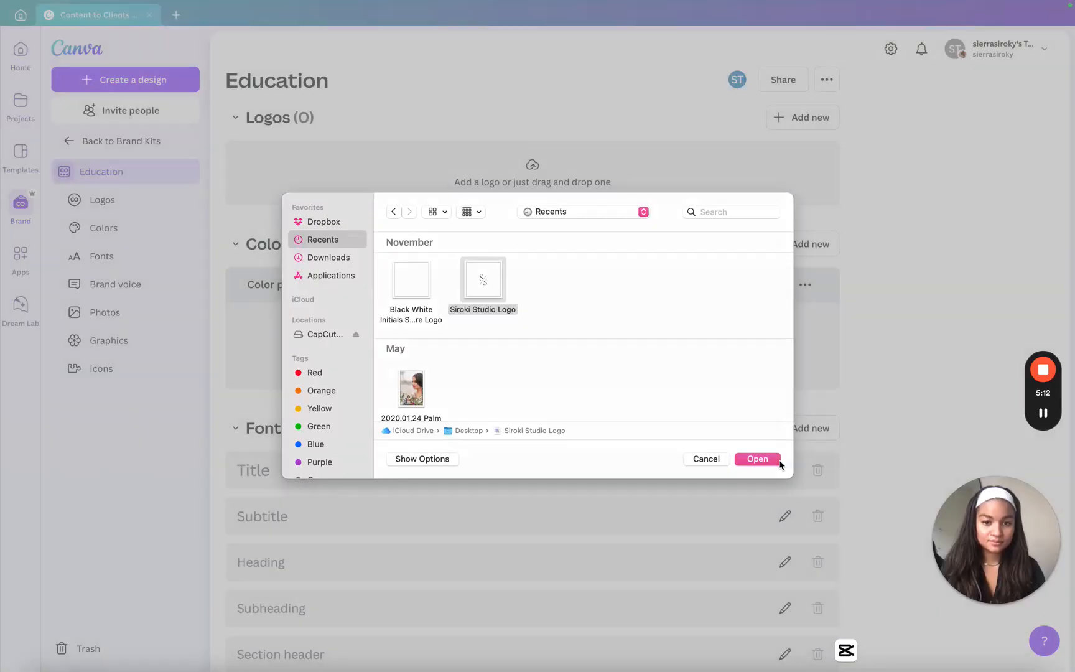
pyautogui.click(763, 458)
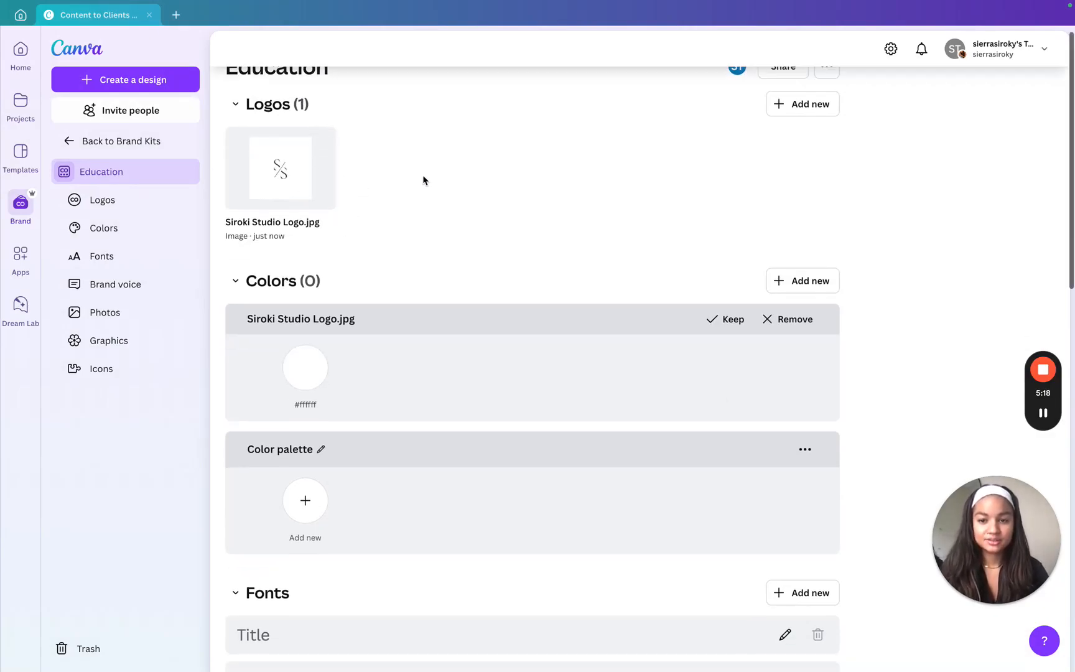
# Add the near-black color #0C0D0C to the Education kit's color palette
pyautogui.scroll(-4, 423, 181)
pyautogui.scroll(-2, 423, 180)
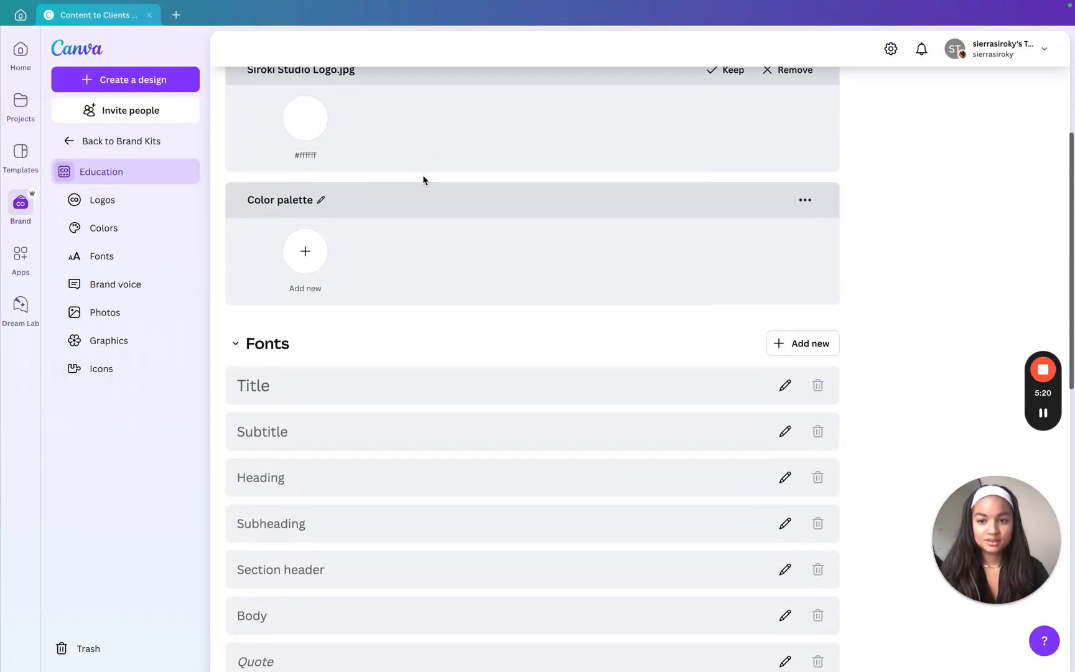
pyautogui.click(305, 182)
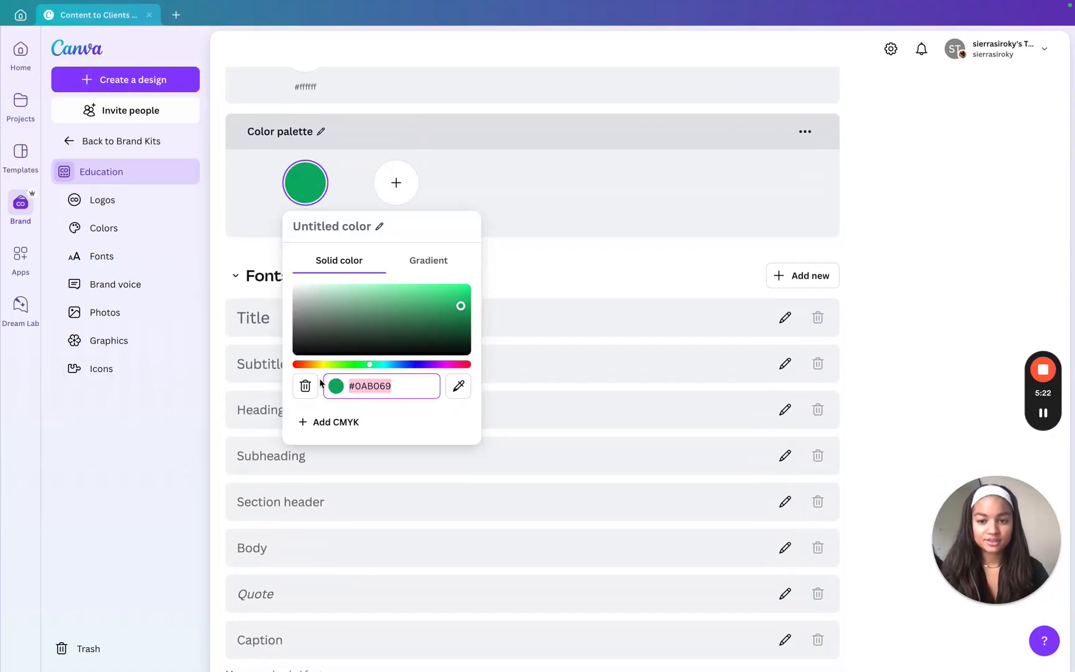
pyautogui.click(296, 351)
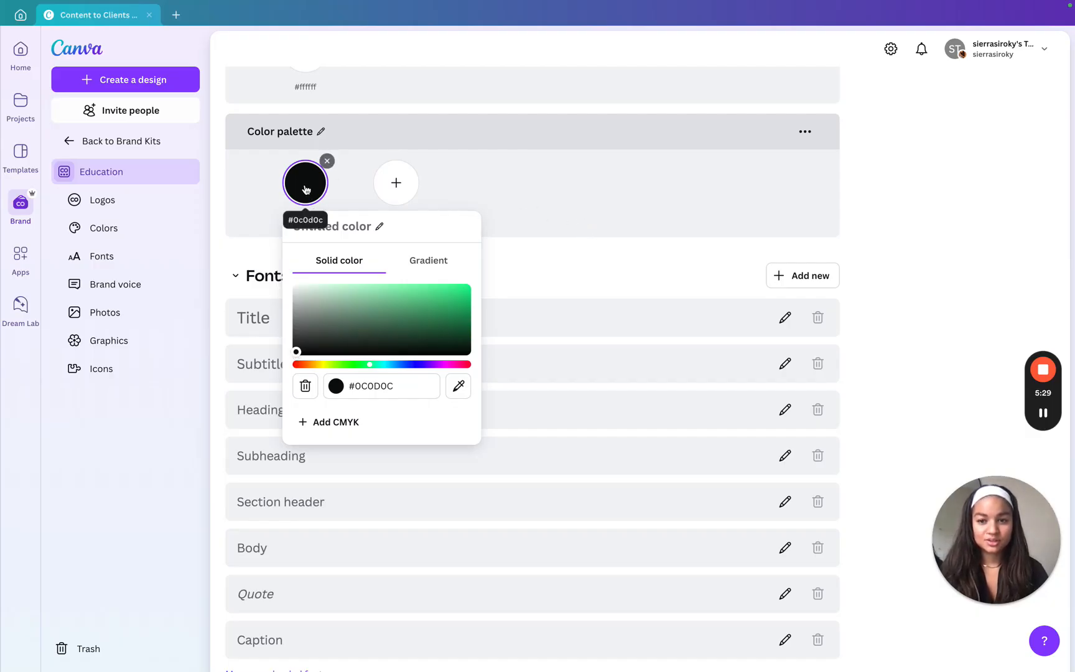
# Add the light warm gray #E6E2E1 as the second color in the palette
pyautogui.click(399, 184)
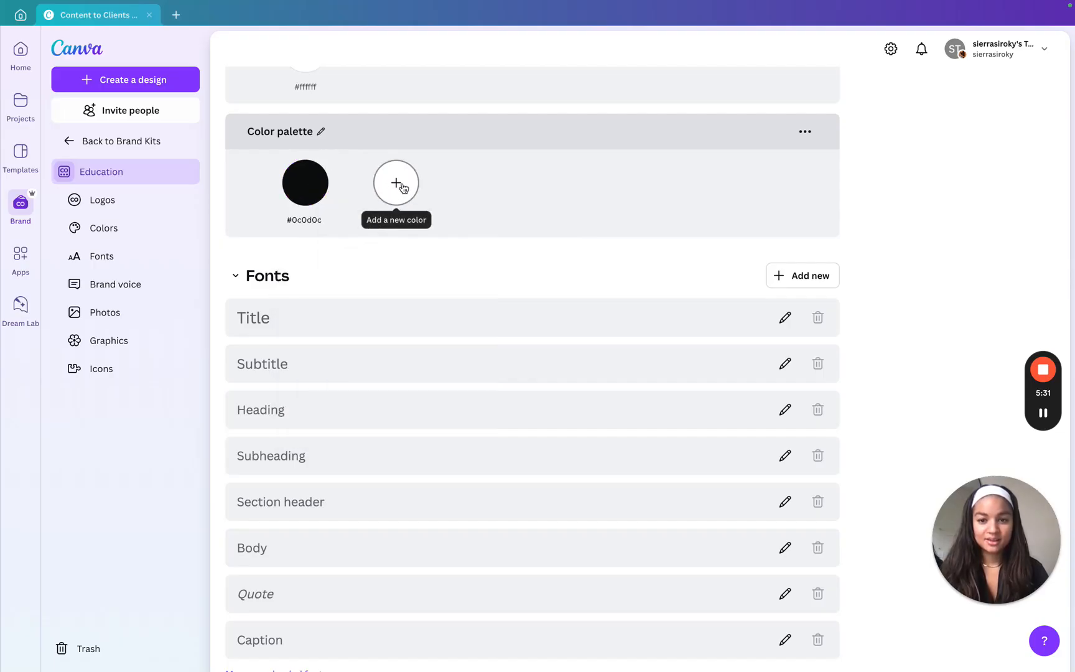
pyautogui.click(398, 184)
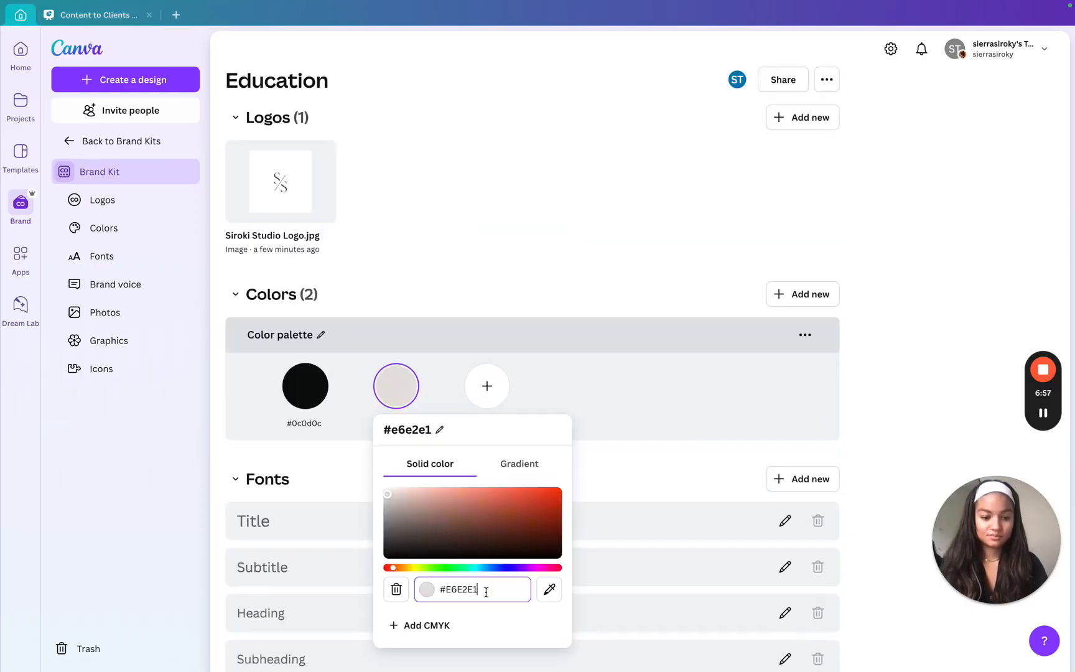
pyautogui.press('Escape')
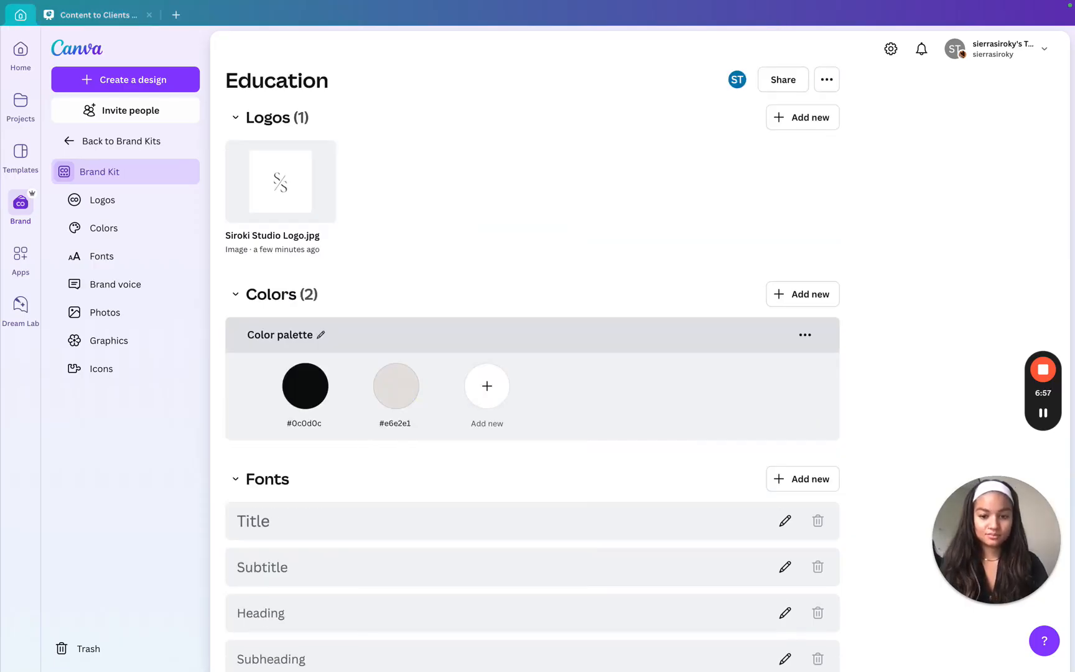
# Add white, #FFFFFF, as the third color in the palette
pyautogui.click(495, 408)
pyautogui.click(479, 495)
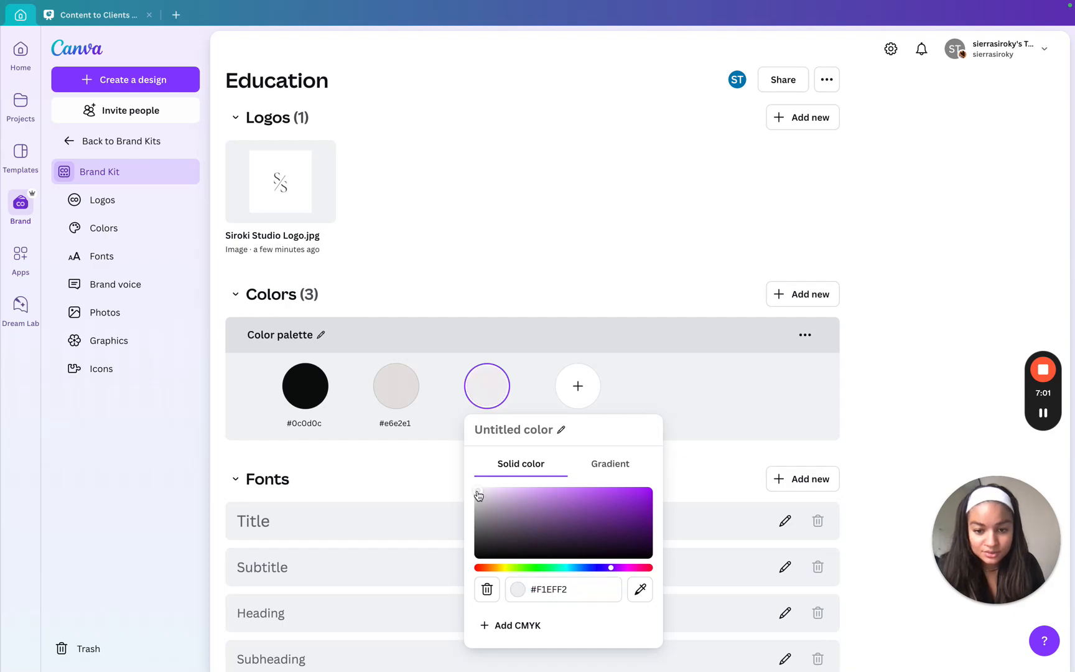
pyautogui.moveTo(456, 494); pyautogui.dragTo(451, 492)
pyautogui.click(485, 497)
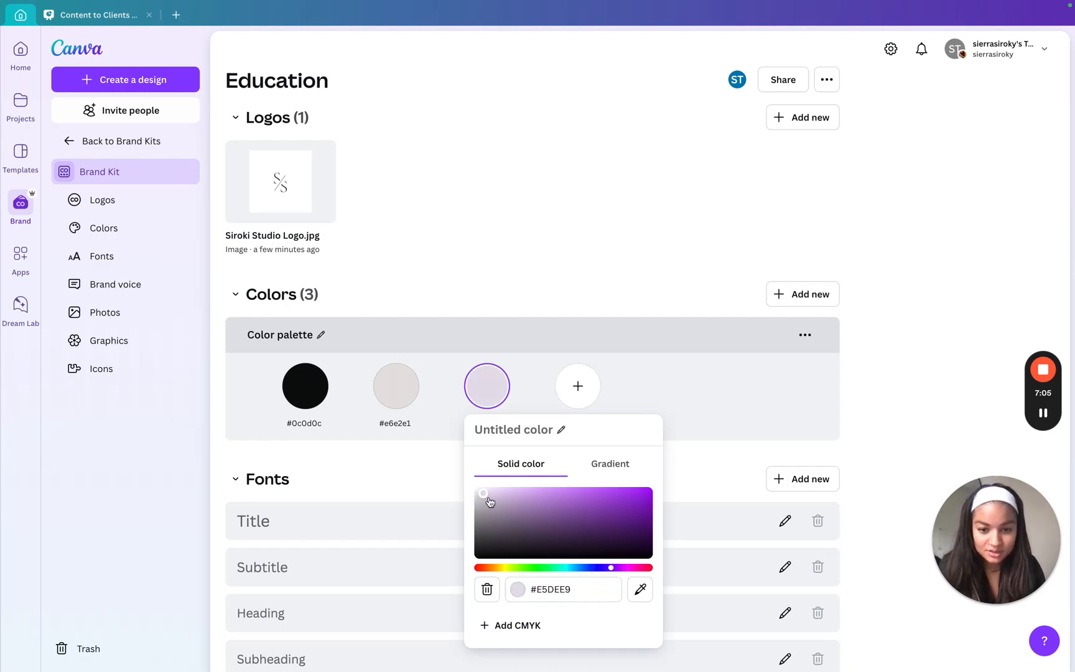
pyautogui.click(477, 494)
pyautogui.click(477, 492)
pyautogui.click(476, 491)
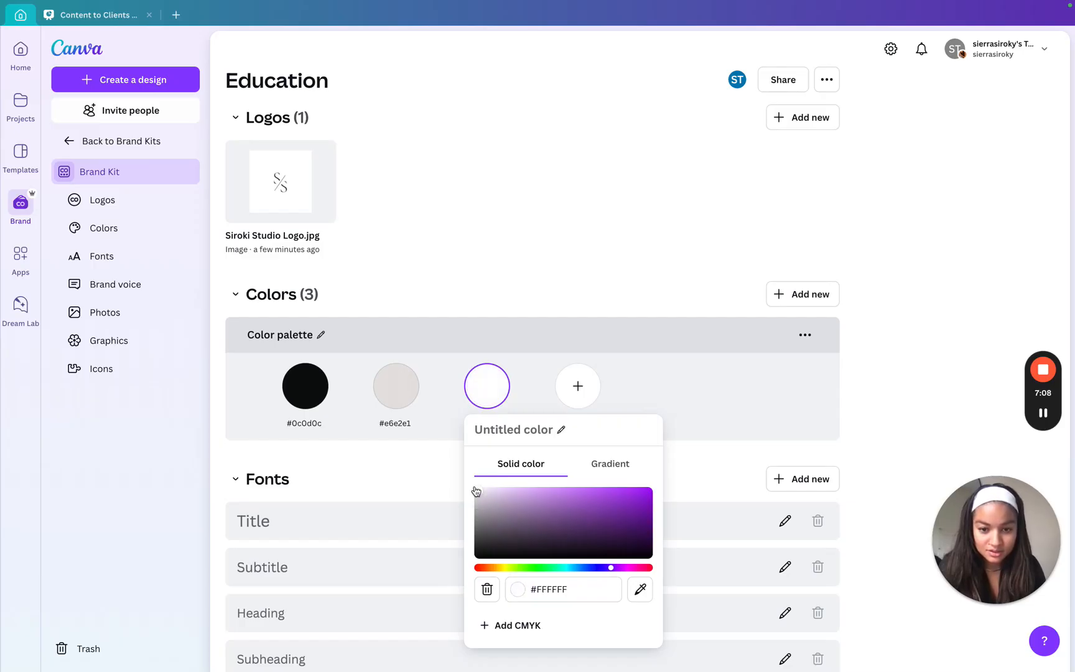
pyautogui.click(449, 411)
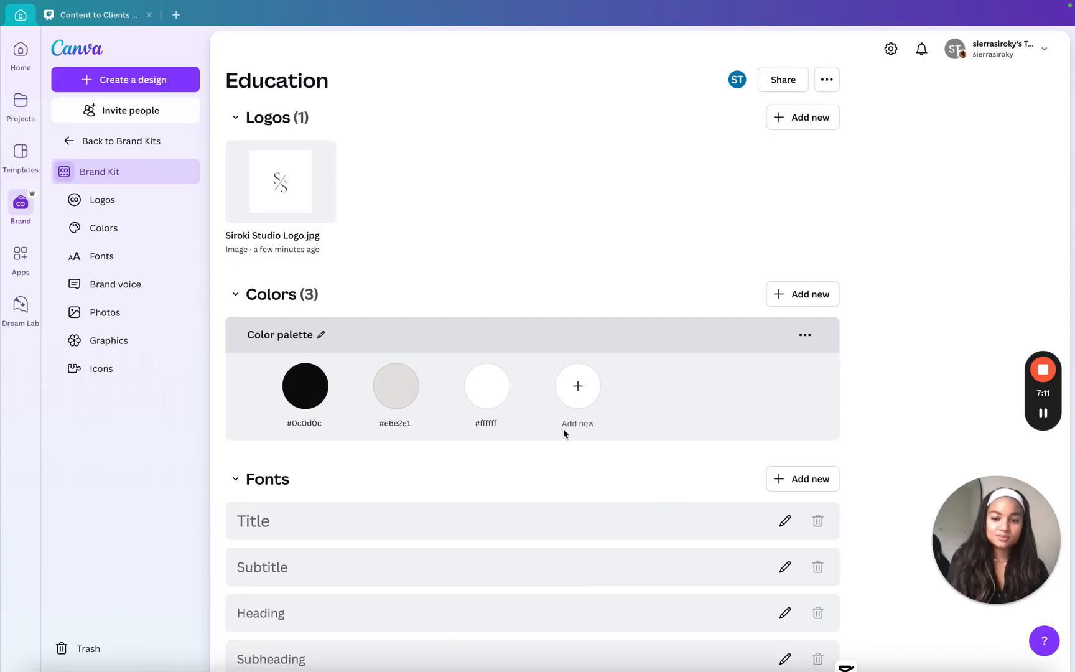
# Set the brand font of the Title style to Anton
pyautogui.scroll(-3, 564, 429)
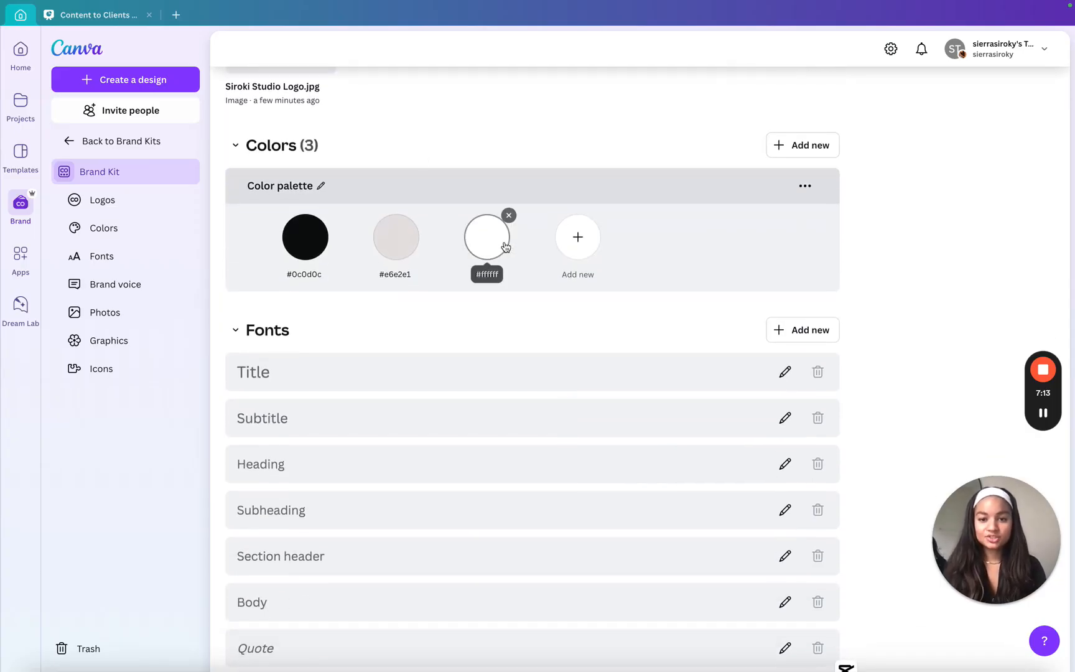
pyautogui.scroll(3, 501, 245)
pyautogui.scroll(-4, 465, 340)
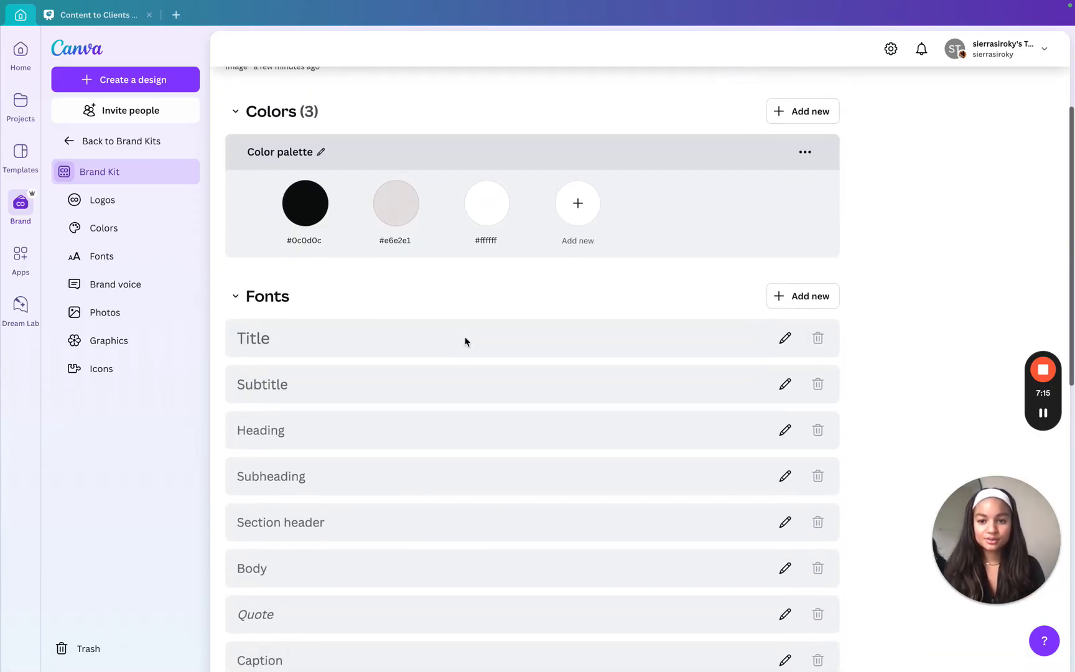
pyautogui.click(333, 337)
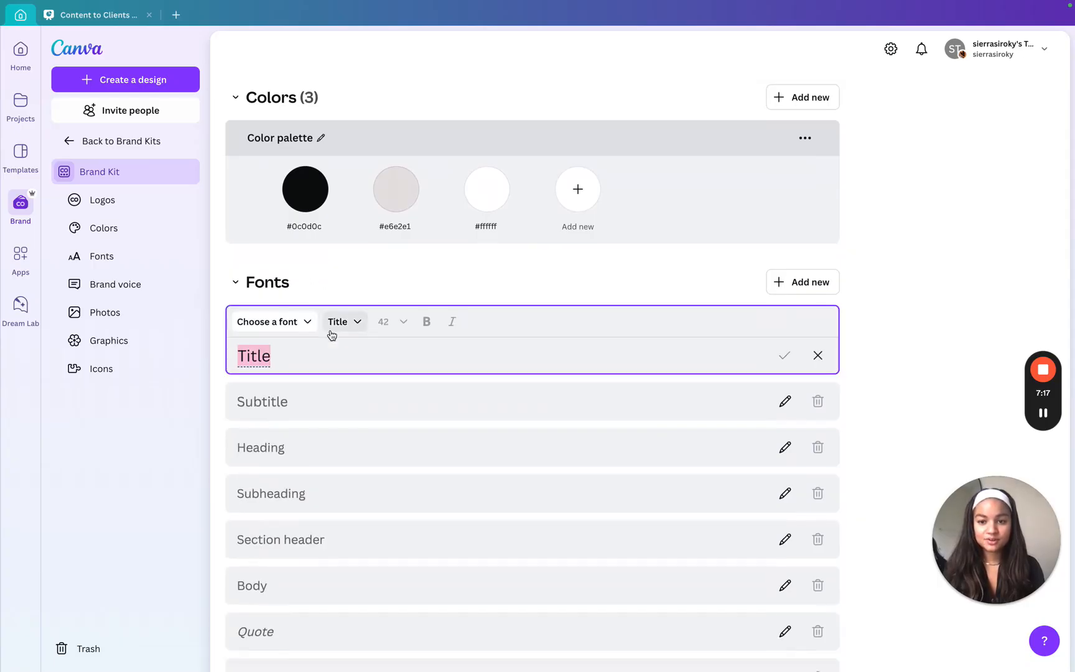
pyautogui.click(307, 326)
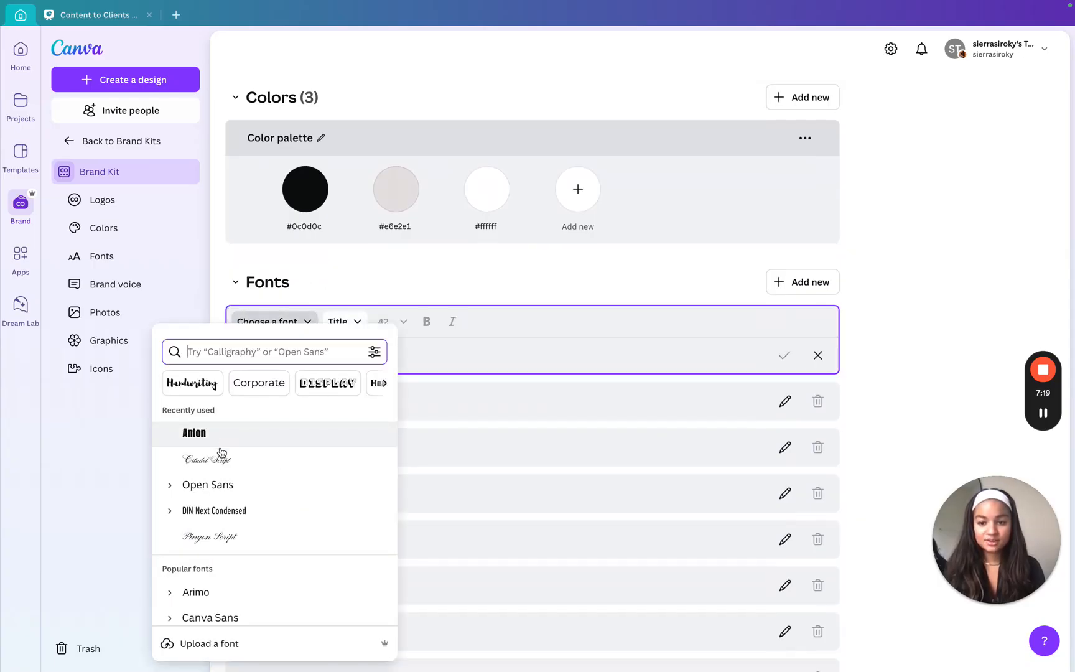
pyautogui.click(222, 440)
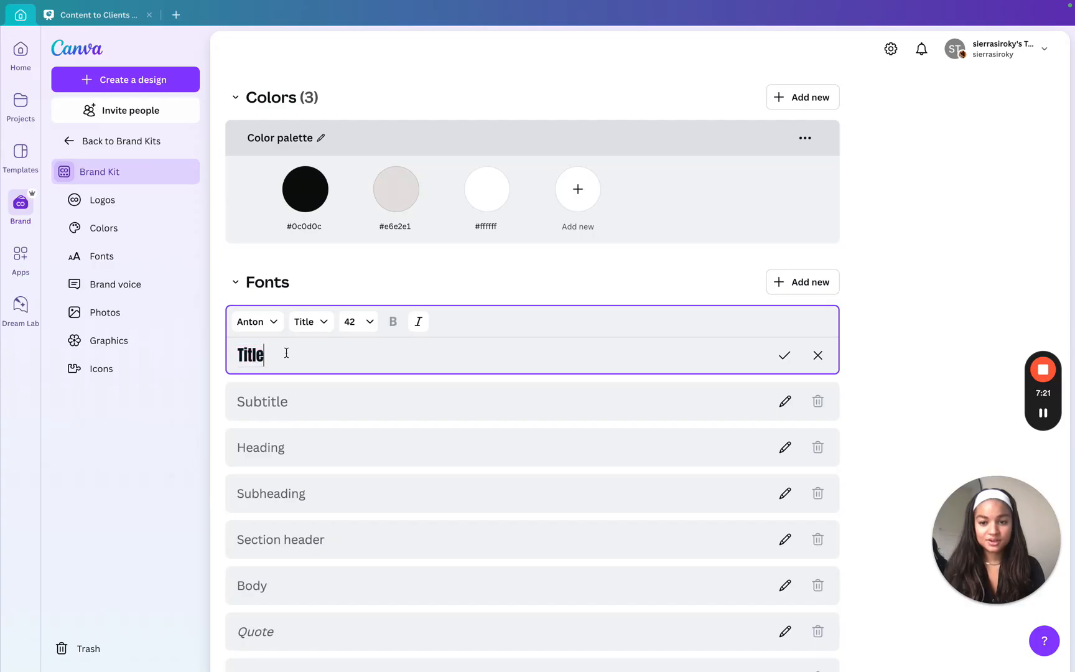
# Set the brand font of the Subtitle style to Open Sans
pyautogui.click(300, 402)
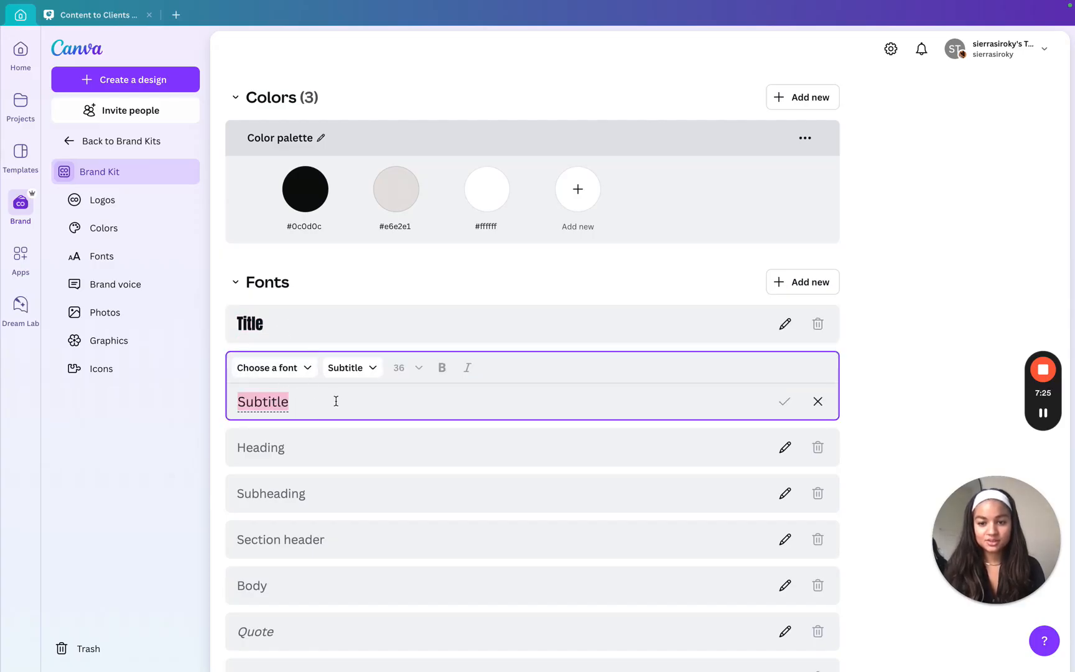
pyautogui.click(279, 370)
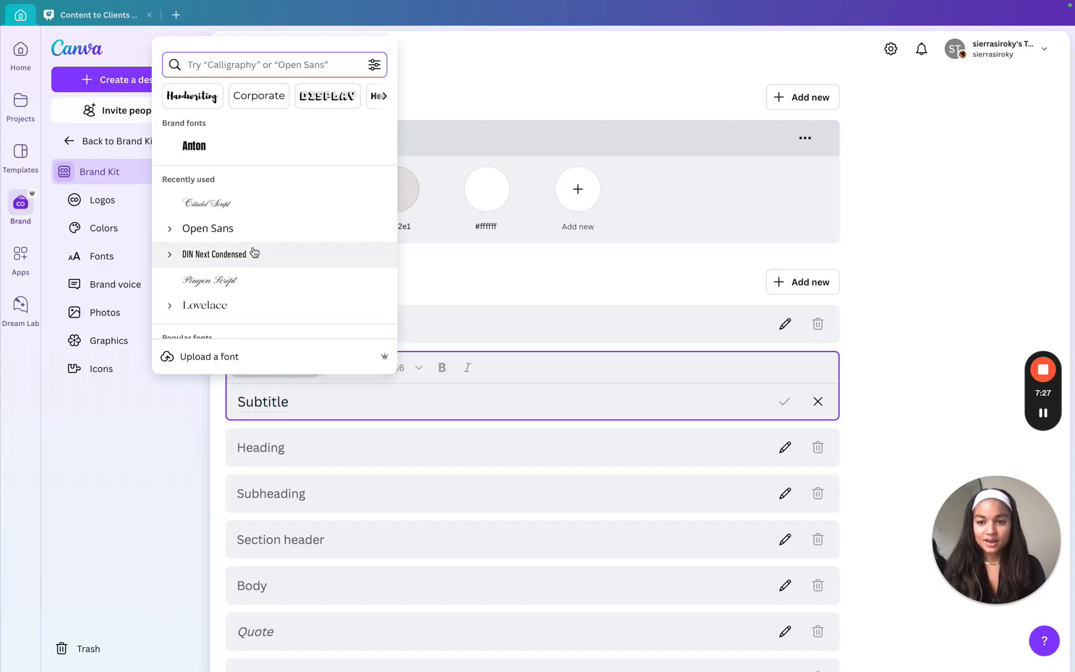
pyautogui.scroll(-5, 252, 209)
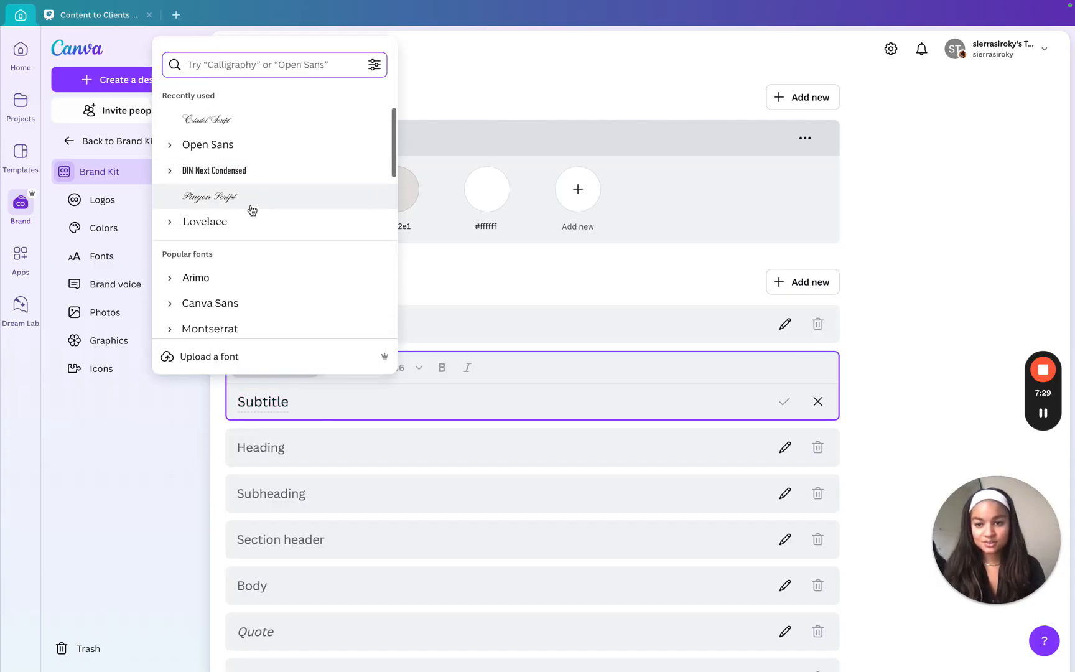
pyautogui.scroll(5, 252, 210)
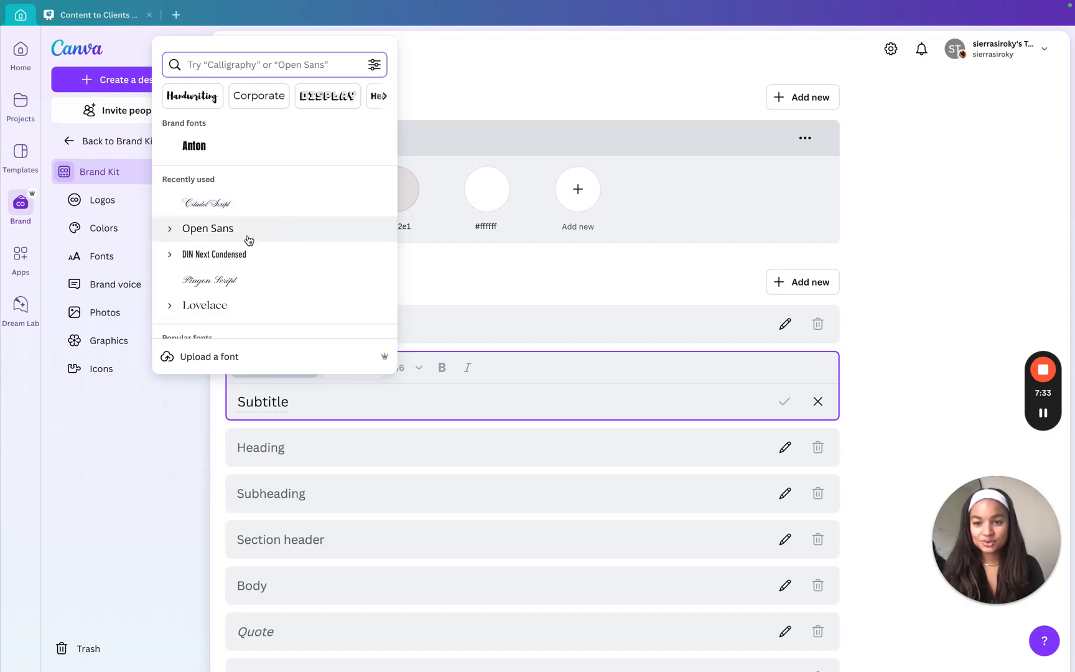
pyautogui.click(247, 242)
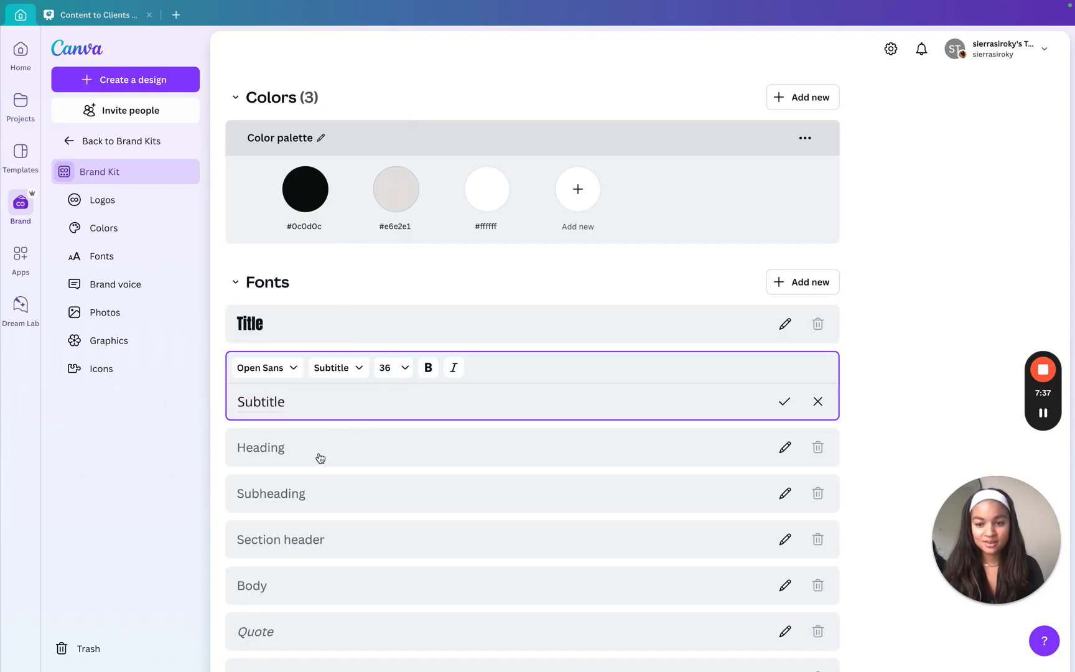
# Set the brand font of the Heading style to Citadel Script
pyautogui.click(323, 459)
pyautogui.click(292, 419)
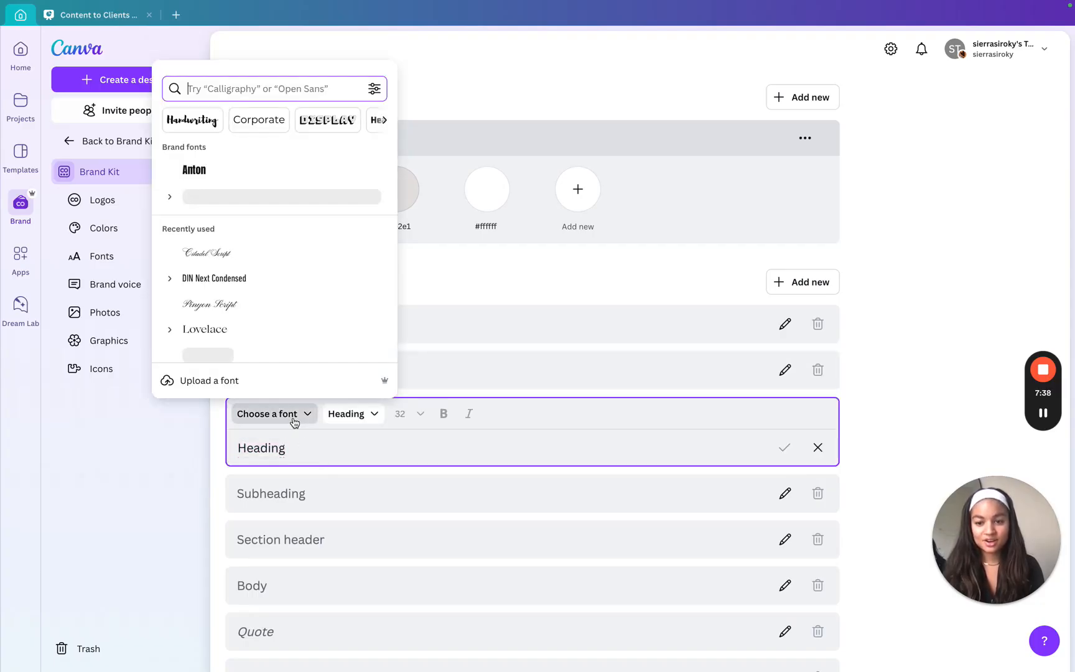
pyautogui.click(246, 264)
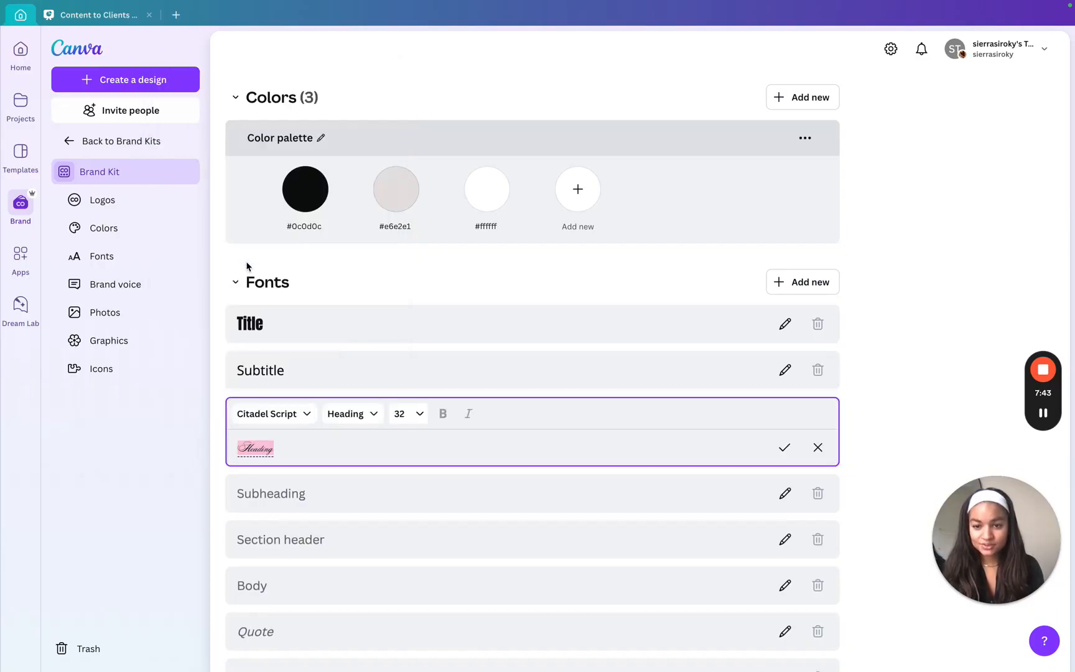
# Set the brand fonts of the Subheading and Section header styles to Open Sans
pyautogui.scroll(-3, 344, 443)
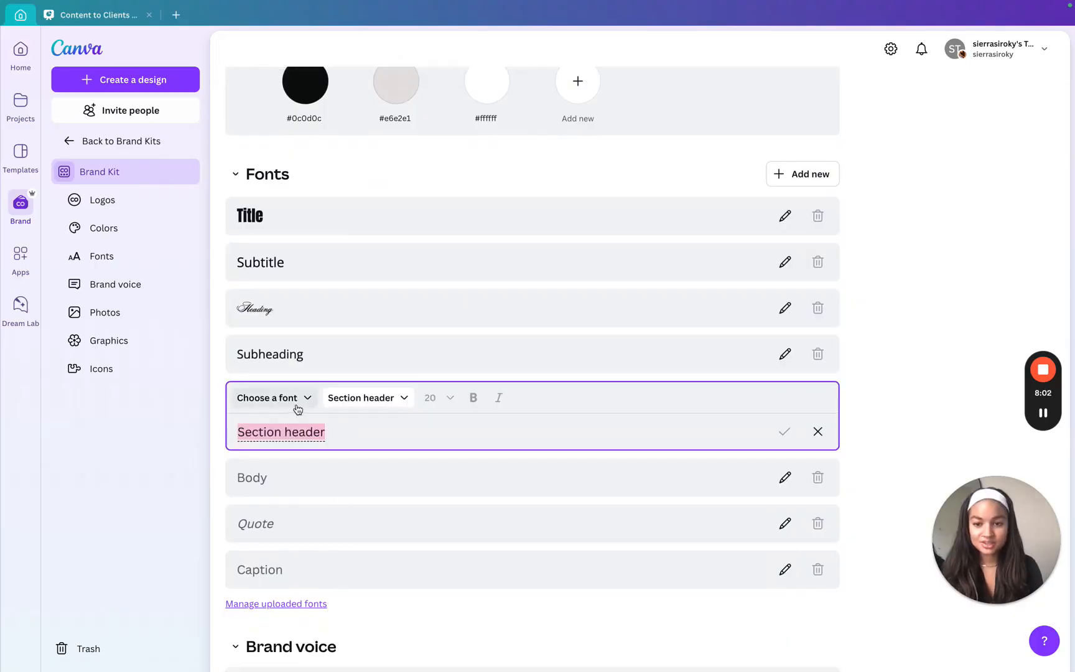
pyautogui.click(267, 398)
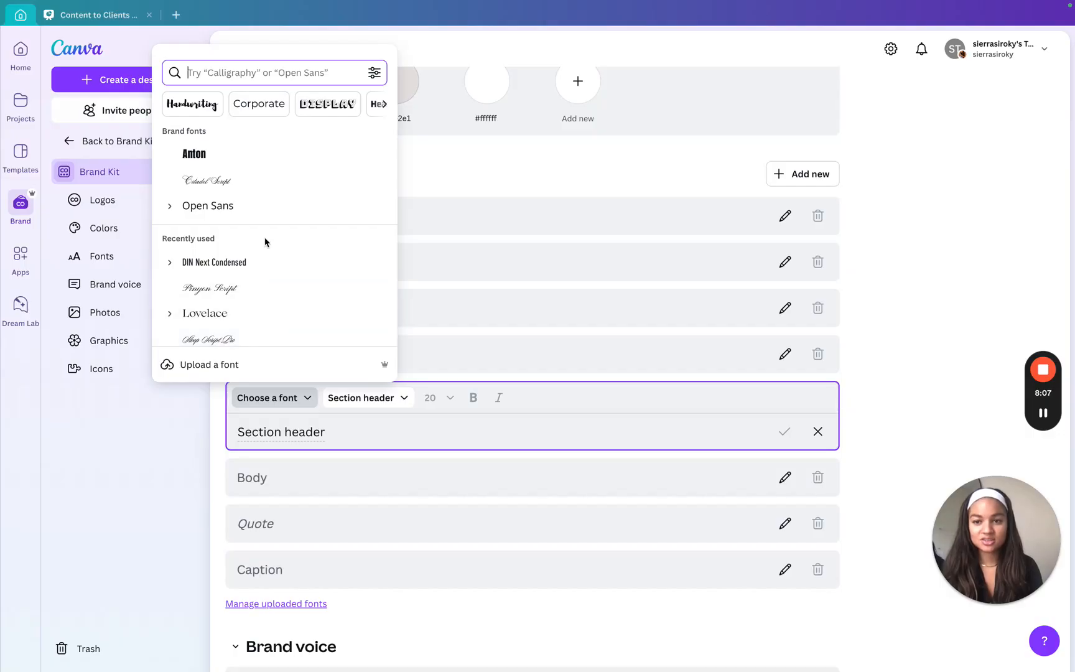
pyautogui.click(259, 210)
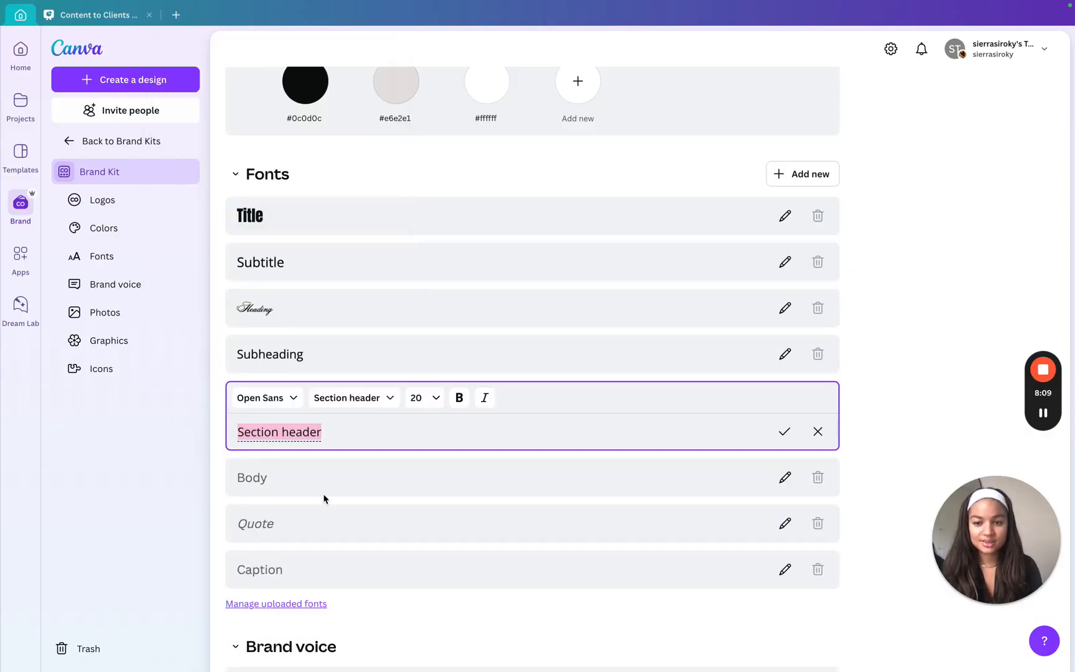
# Set the brand font of the Body style to Open Sans
pyautogui.click(273, 485)
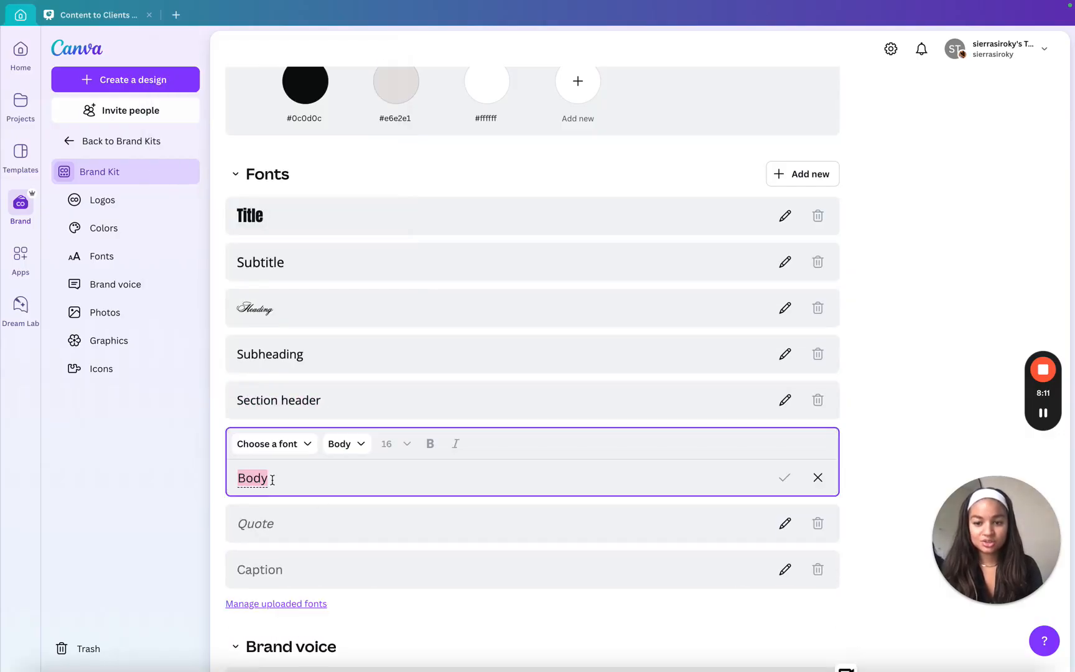
pyautogui.click(280, 451)
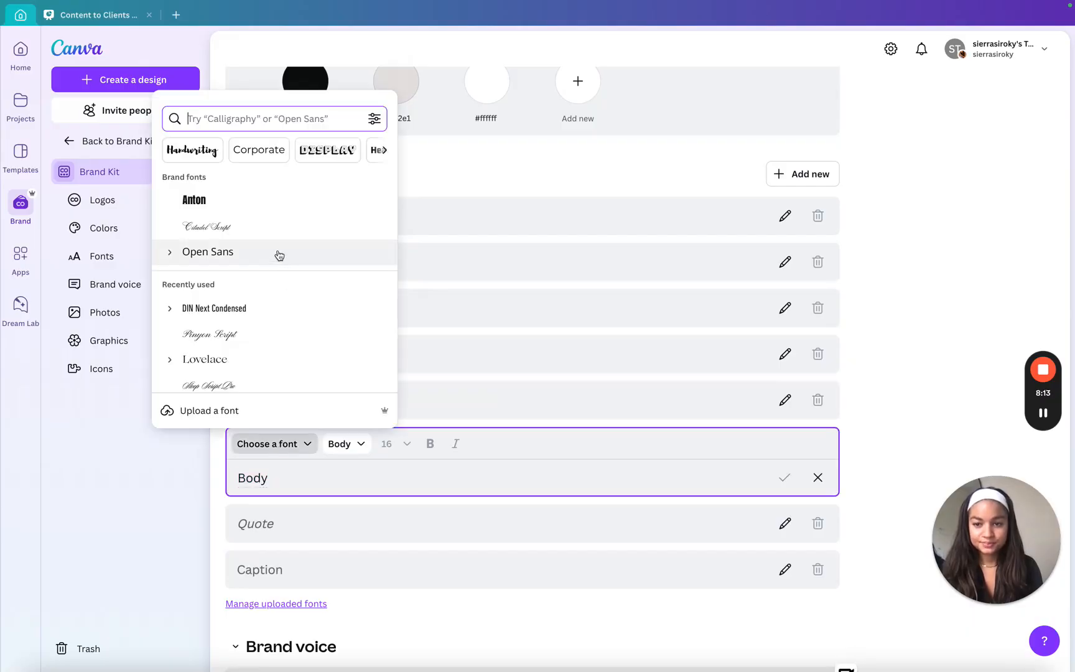
pyautogui.click(277, 252)
# Set the brand font of the Quote style to Anton
pyautogui.click(322, 520)
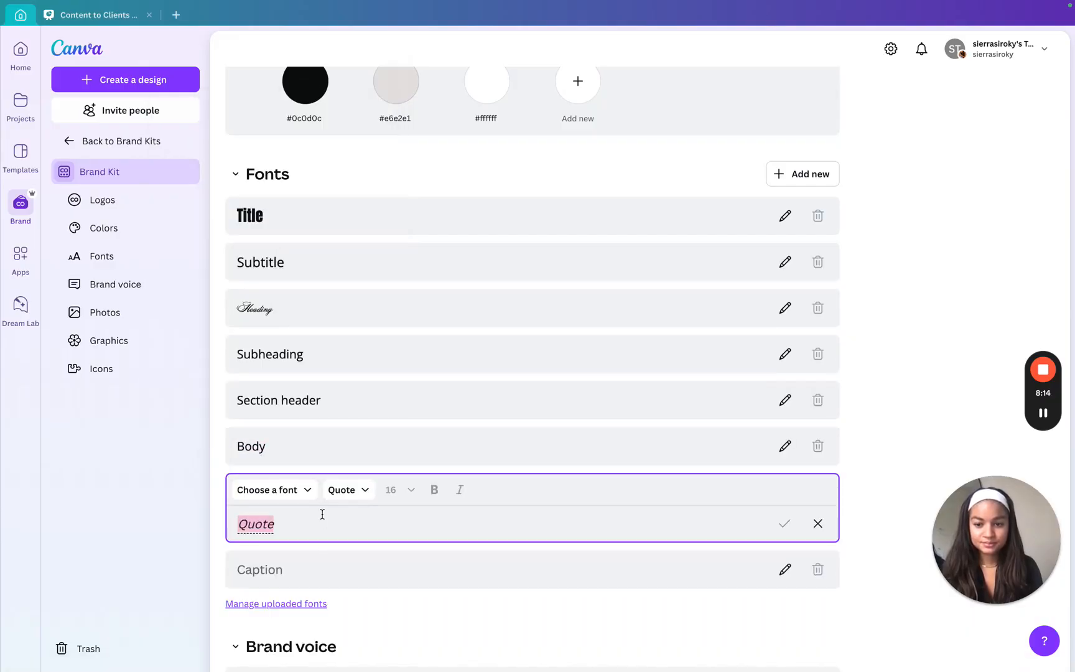
pyautogui.click(279, 495)
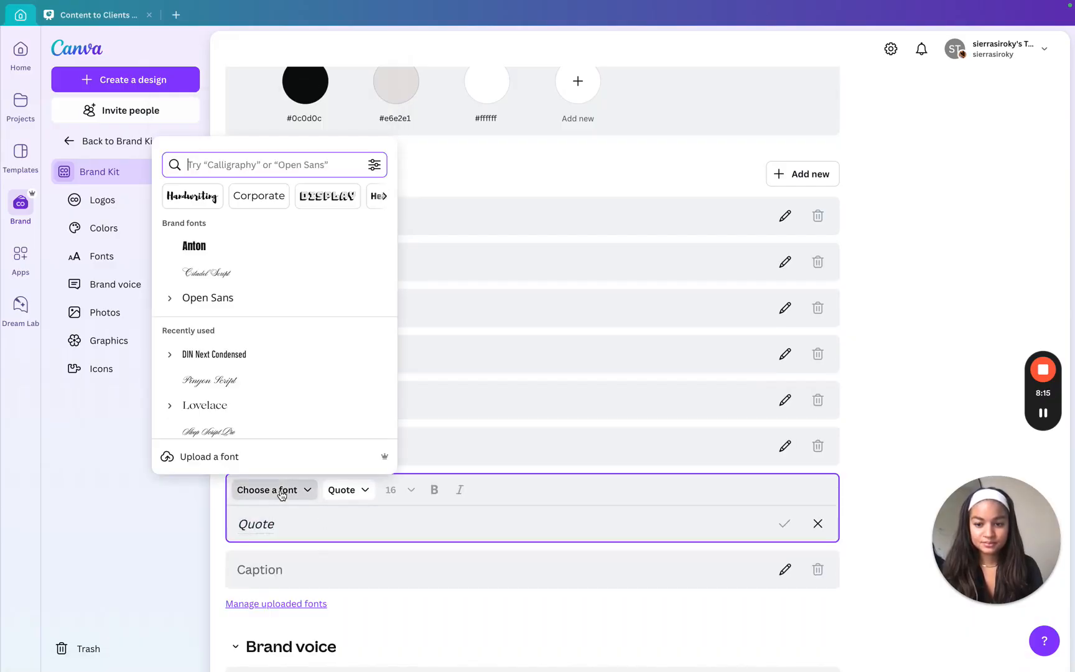
pyautogui.click(254, 250)
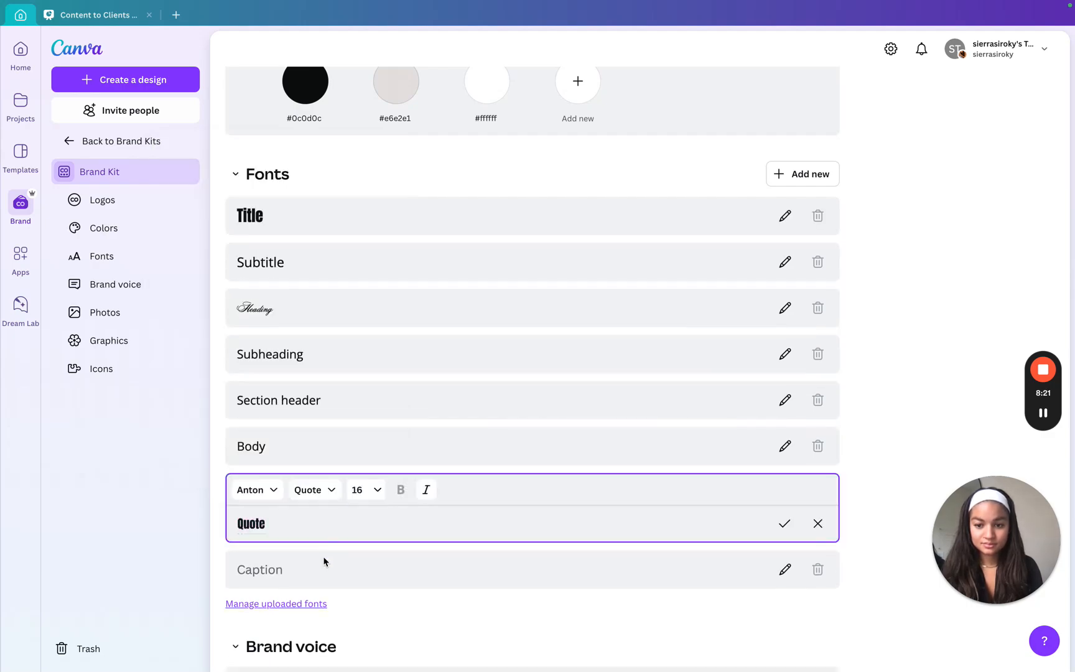
# Set the brand font of the Caption style to Open Sans
pyautogui.click(319, 577)
pyautogui.click(303, 536)
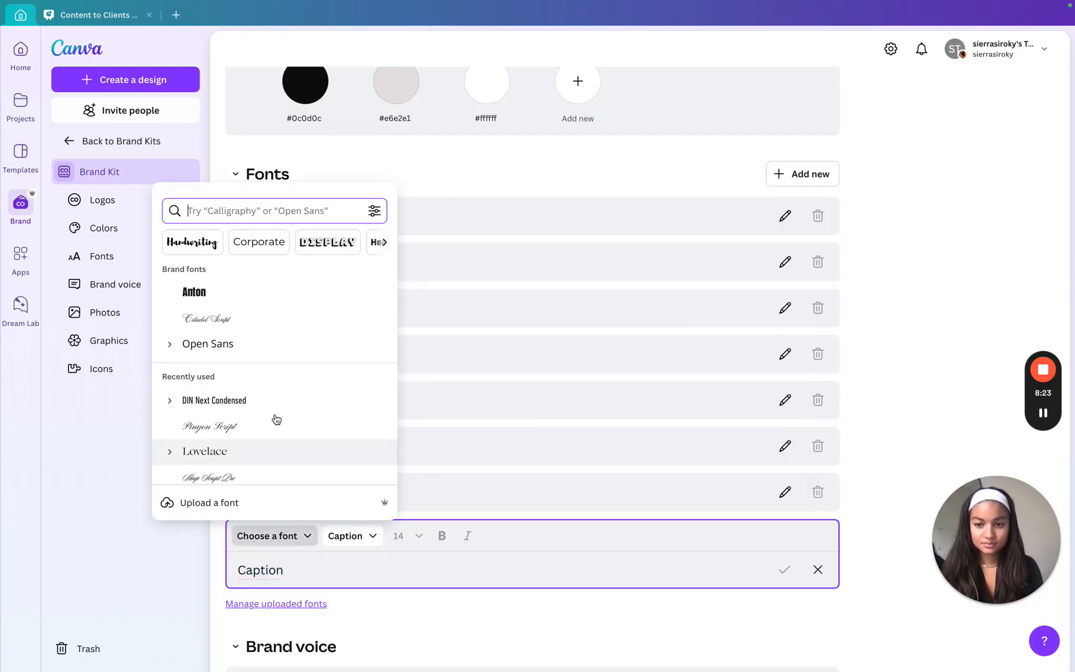
pyautogui.click(259, 351)
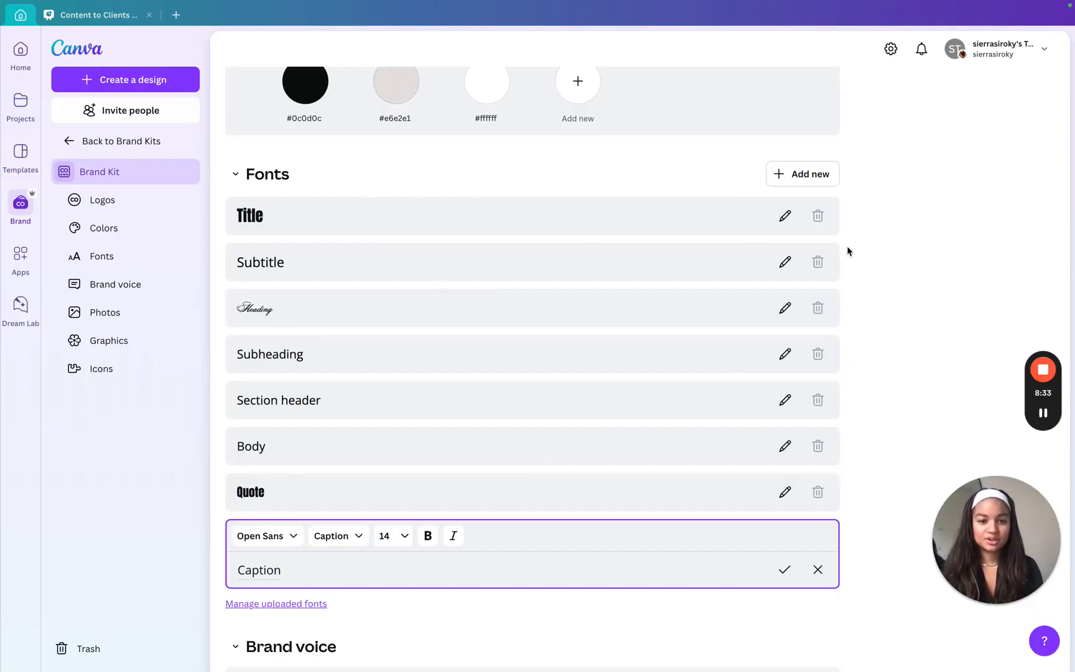
pyautogui.scroll(-5, 938, 241)
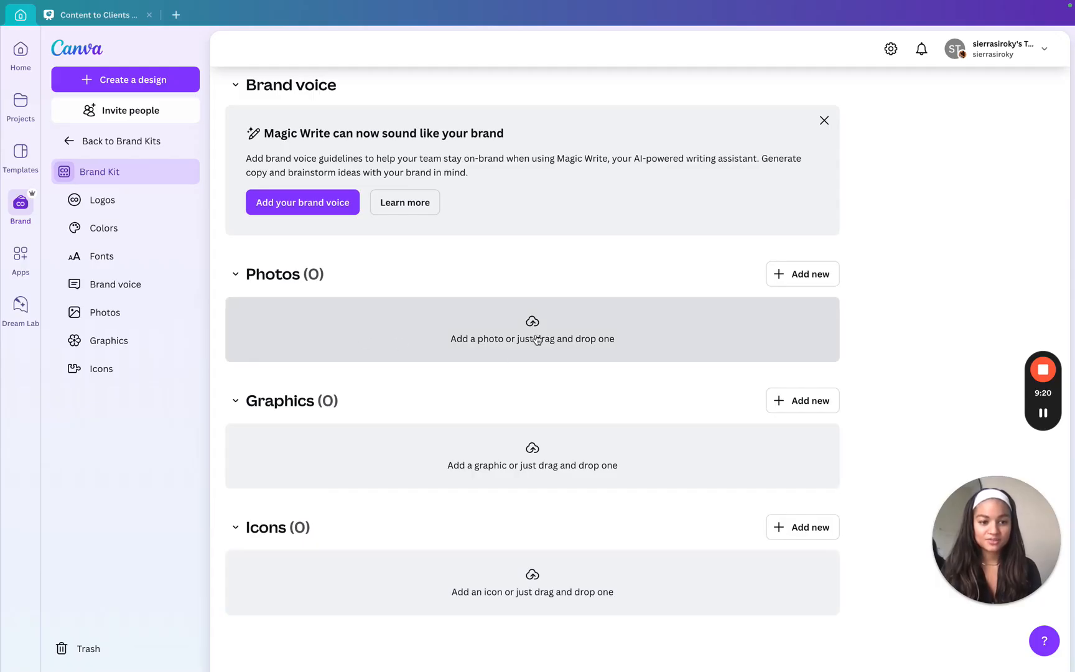
pyautogui.scroll(15, 537, 339)
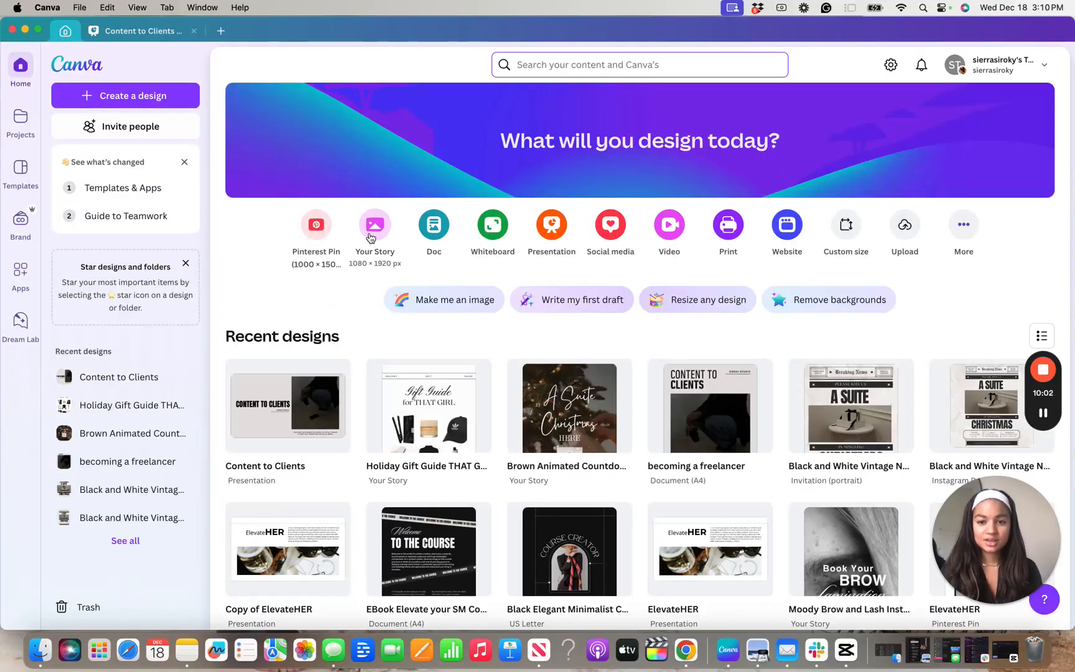
# Create a blank Your Story design and open the collection of starred templates
pyautogui.click(374, 225)
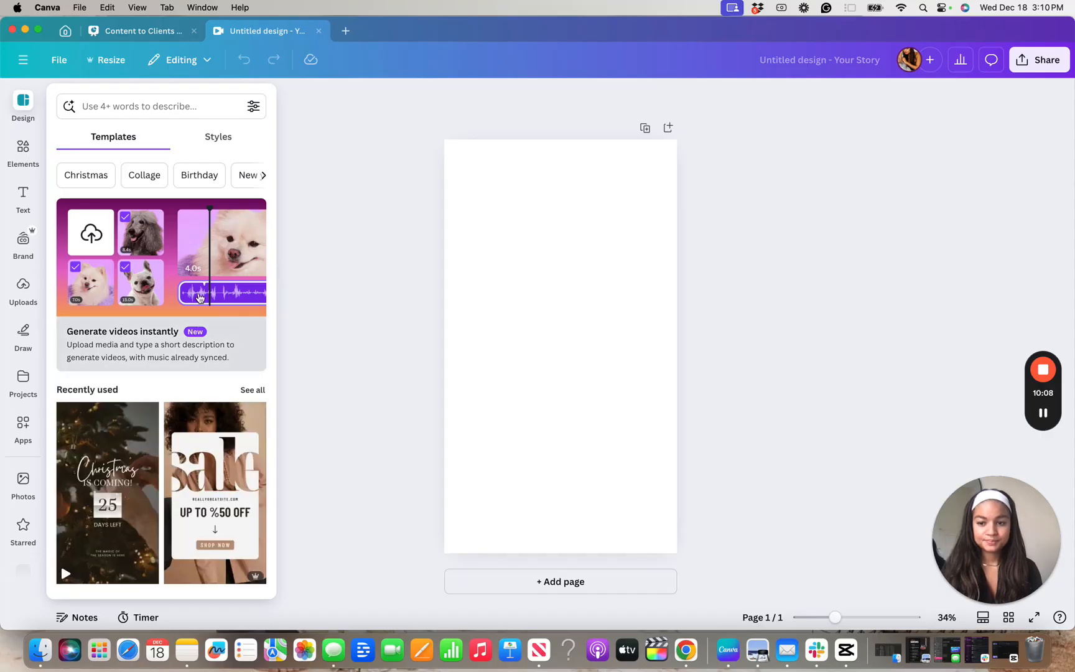
pyautogui.scroll(-5, 199, 297)
pyautogui.scroll(5, 199, 297)
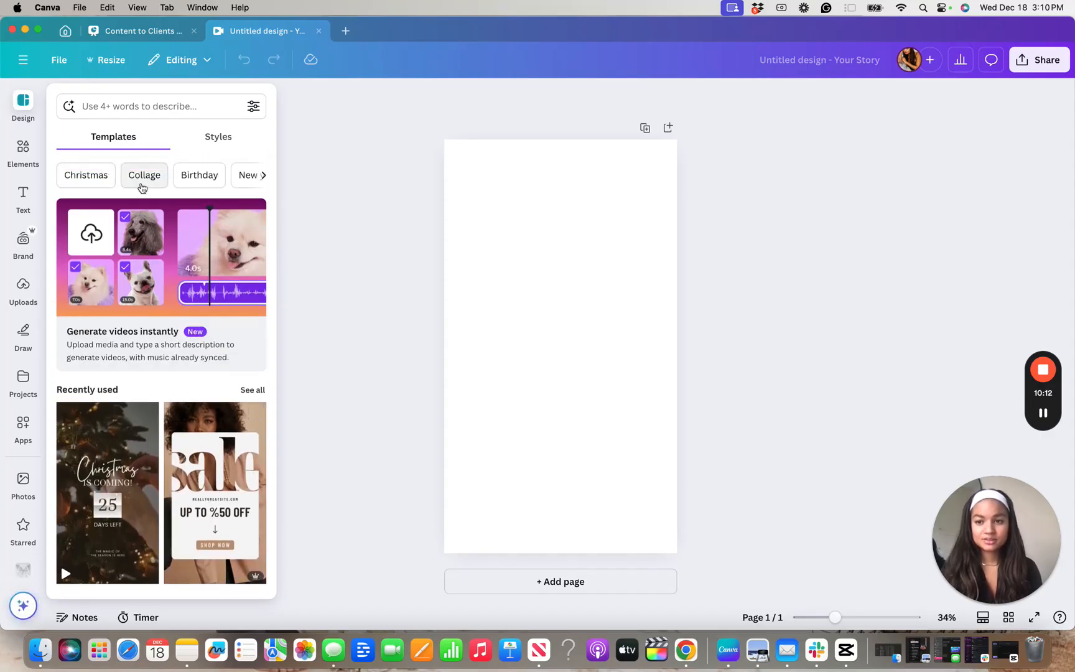
pyautogui.scroll(-5, 139, 186)
pyautogui.scroll(-1, 23, 504)
pyautogui.click(23, 494)
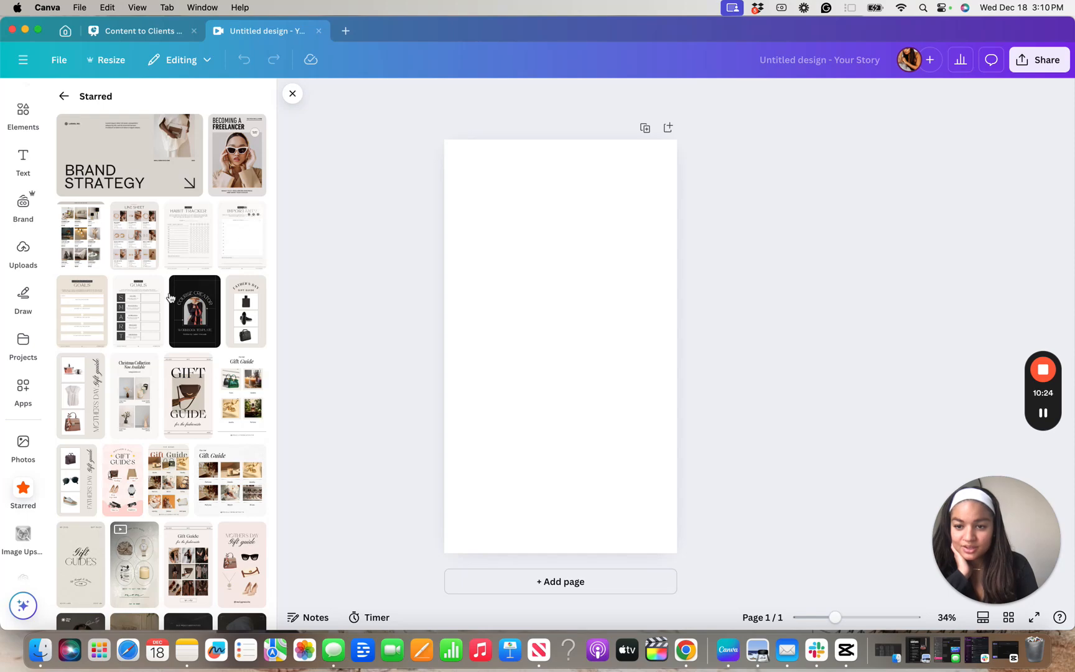
# Apply the starred dark "Cultivating Mindful Leadership" coaching template to the blank page
pyautogui.scroll(-5, 229, 316)
pyautogui.scroll(-2, 184, 311)
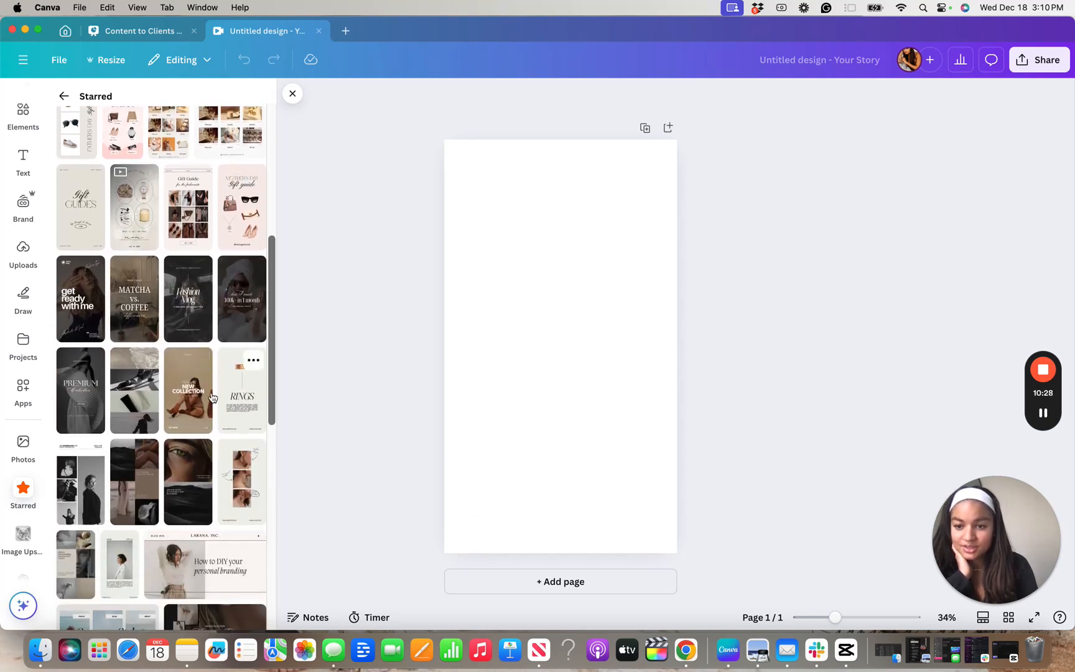
pyautogui.scroll(-3, 135, 463)
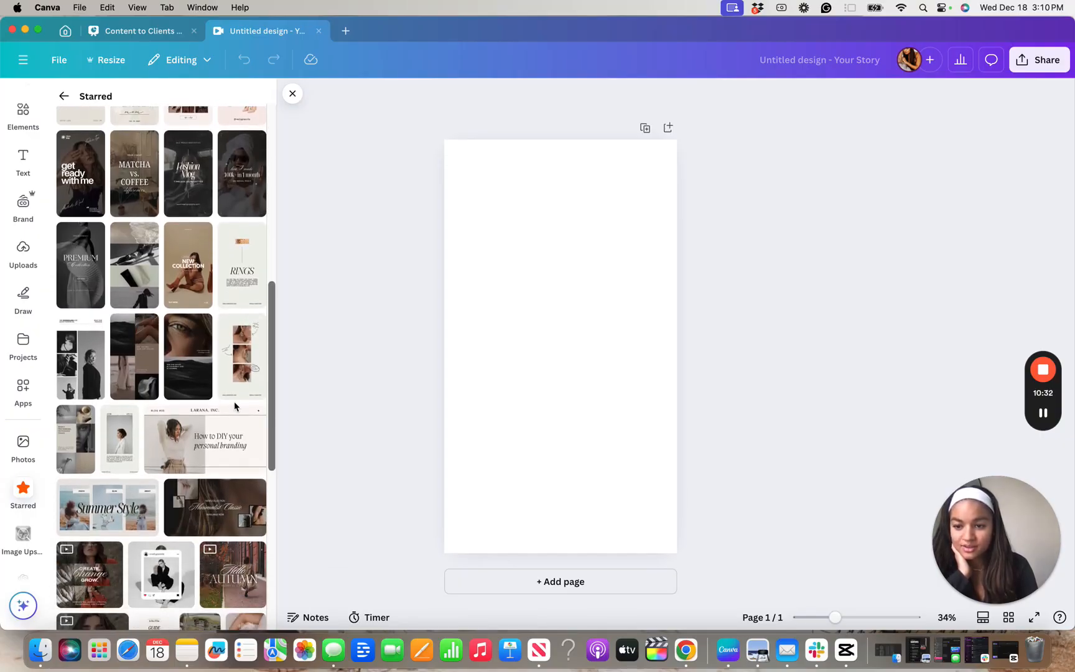
pyautogui.scroll(-4, 241, 380)
pyautogui.scroll(-5, 235, 406)
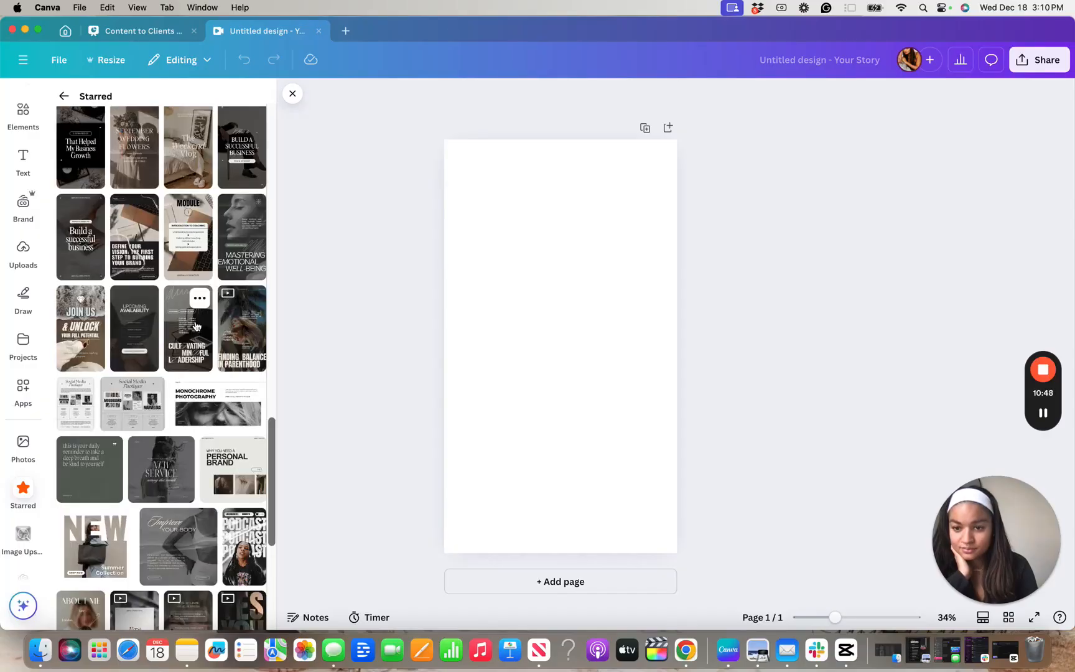
pyautogui.click(195, 325)
# Switch the design's active Brand Kit from Siroki Studios to Education
pyautogui.click(632, 231)
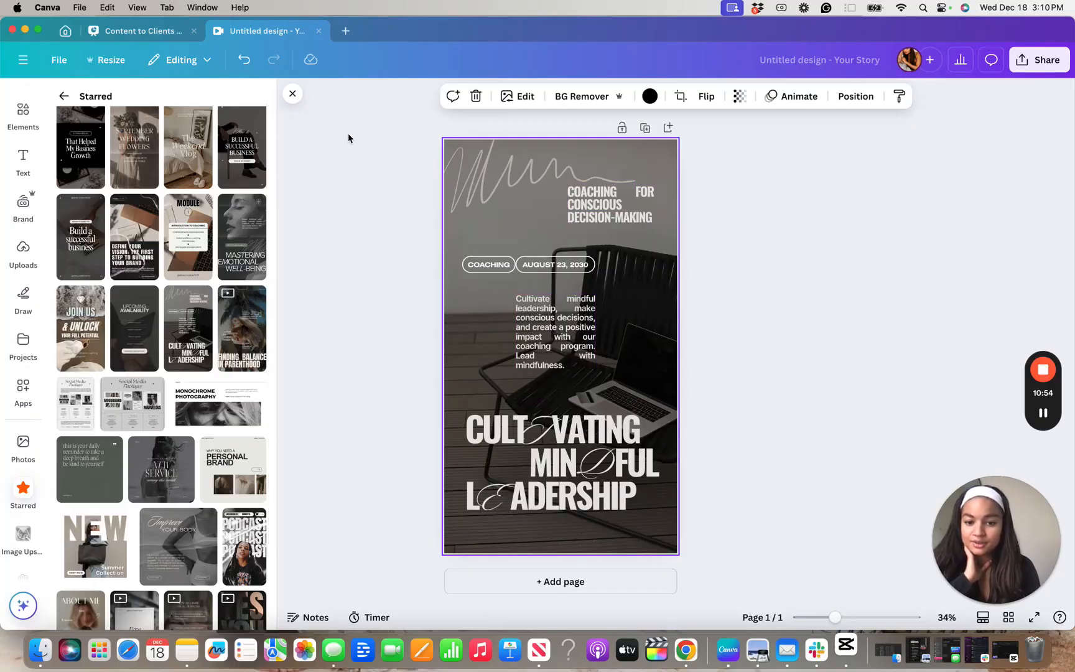
pyautogui.click(23, 204)
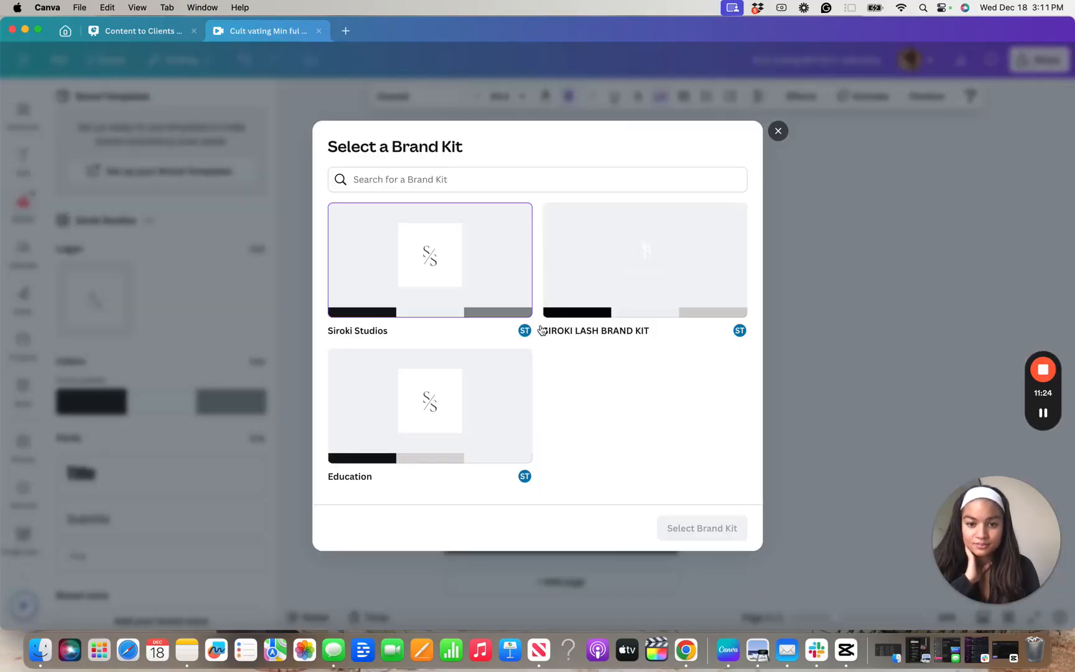
pyautogui.click(435, 401)
pyautogui.click(712, 528)
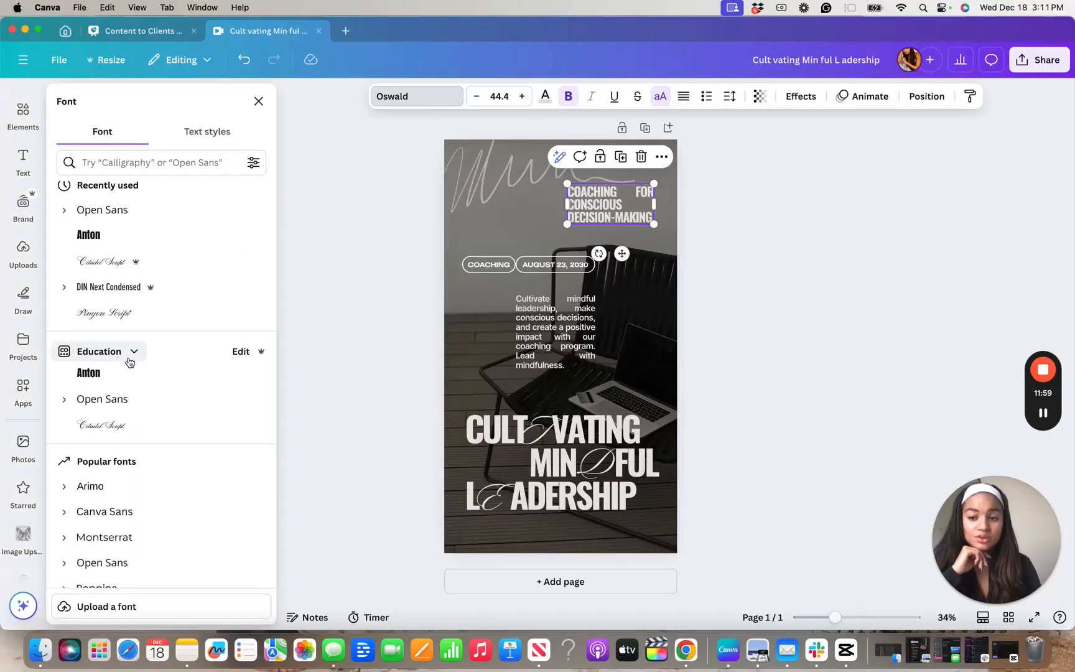
# Set the "Coaching for conscious decision-making" text to the Education brand font Anton and replace Oswald with it across the design
pyautogui.scroll(4, 131, 361)
pyautogui.scroll(3, 131, 361)
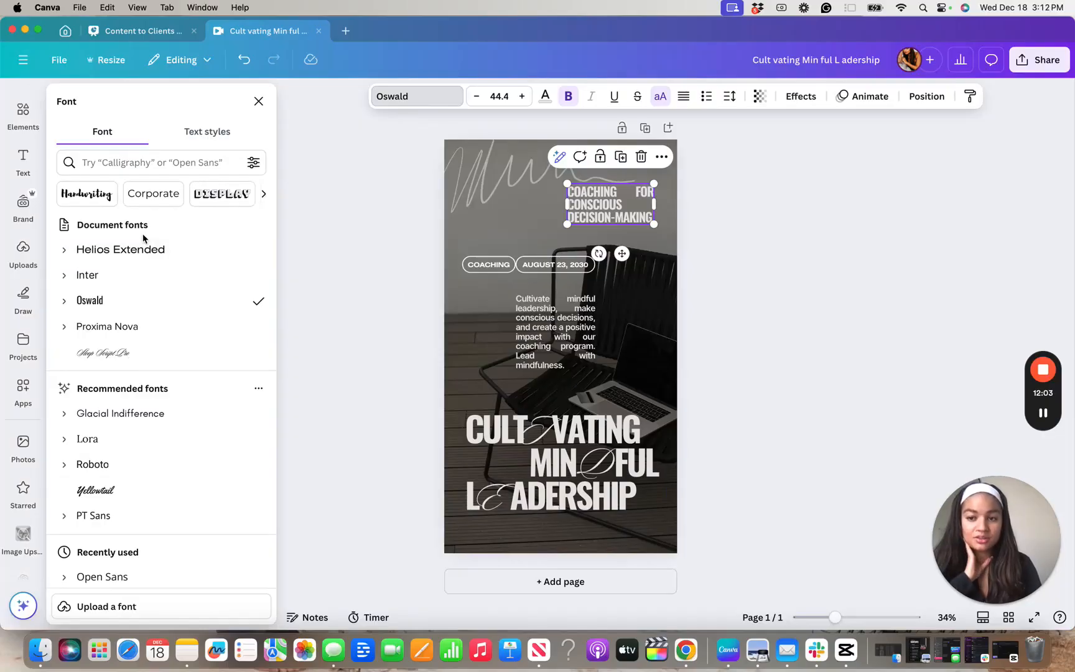
pyautogui.scroll(-4, 140, 361)
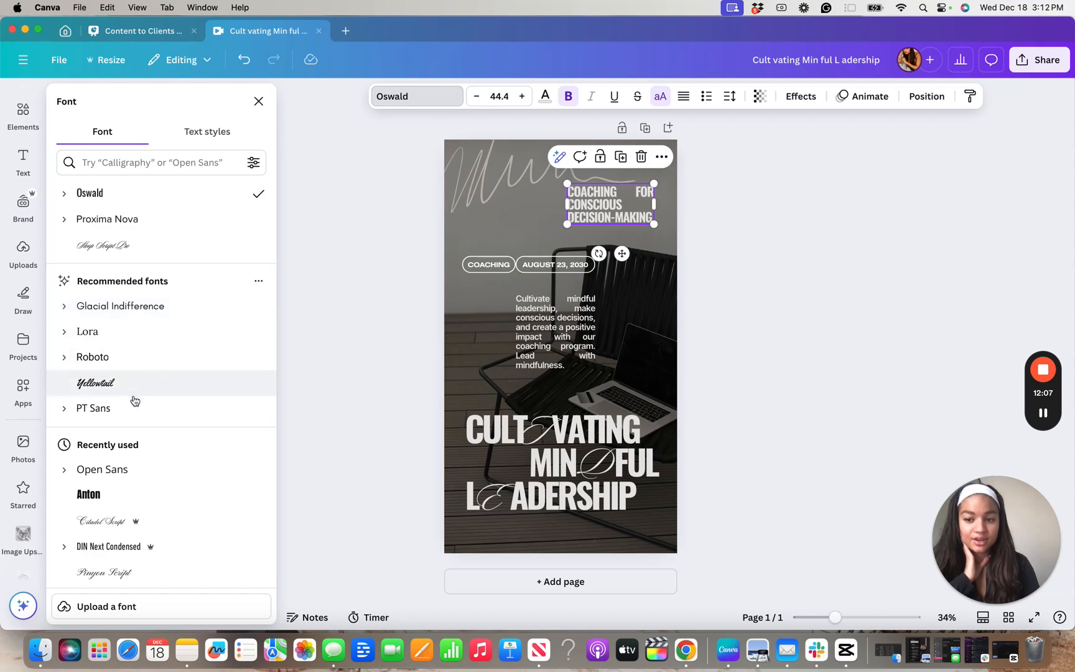
pyautogui.scroll(-3, 132, 405)
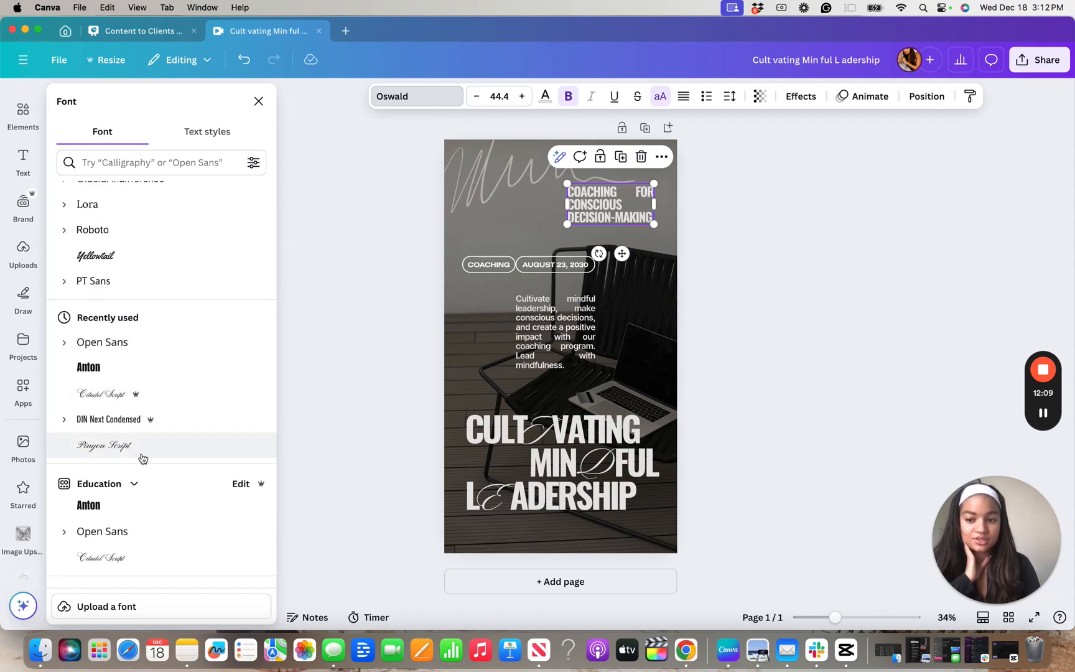
pyautogui.scroll(-2, 135, 427)
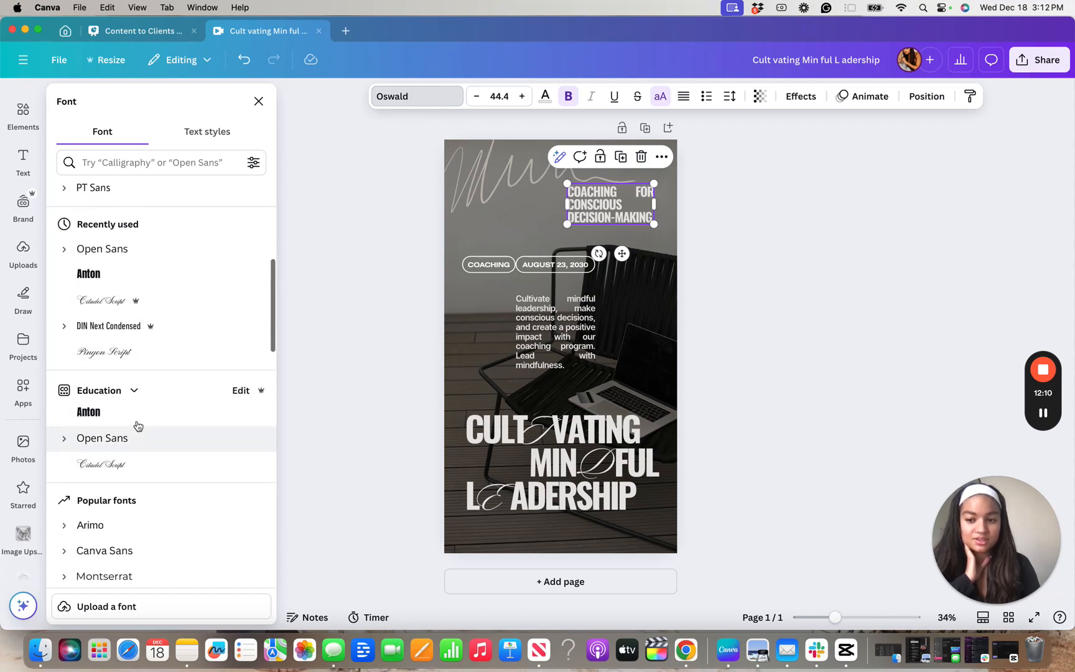
pyautogui.click(91, 411)
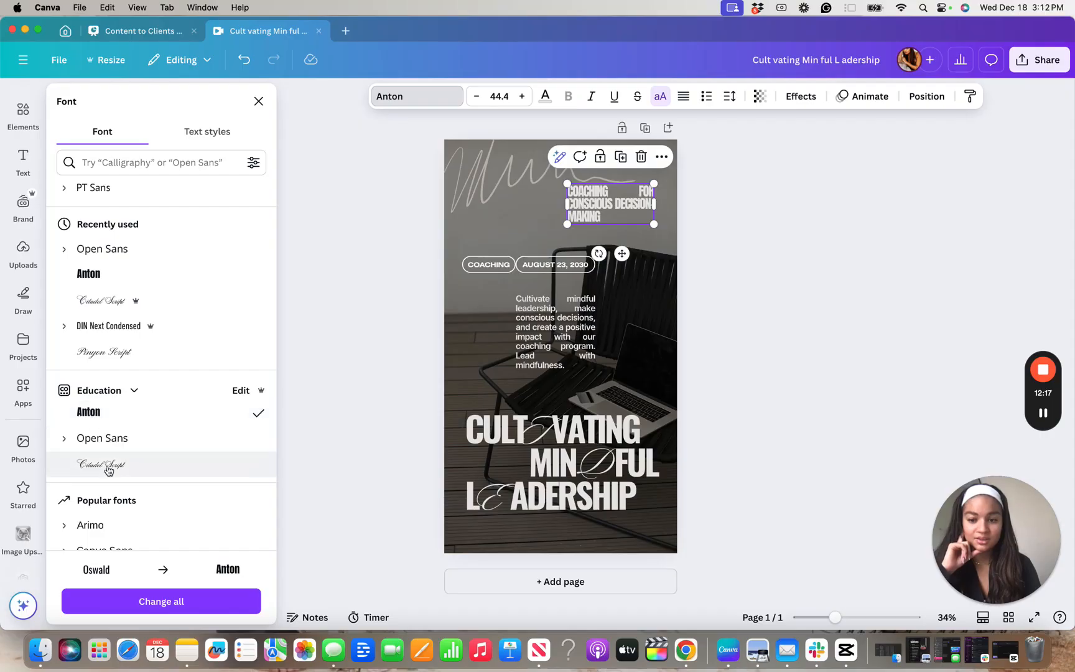
pyautogui.click(176, 602)
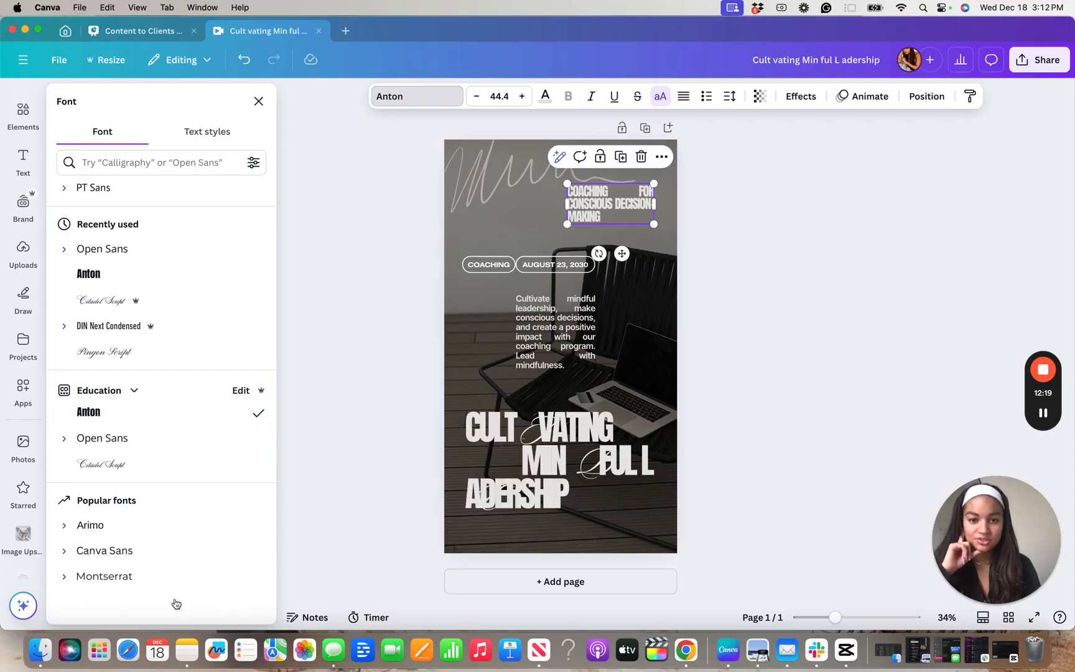
# Change the script letter in the large title to Citadel Script and replace Sloop Script Pro with it across the design
pyautogui.click(528, 429)
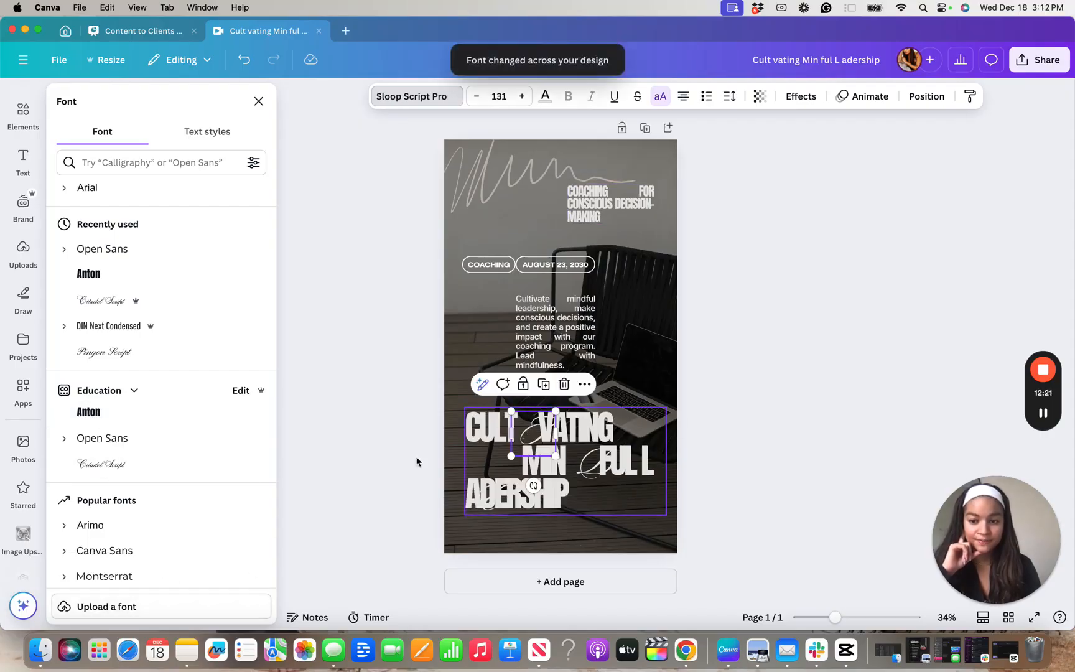
pyautogui.click(168, 465)
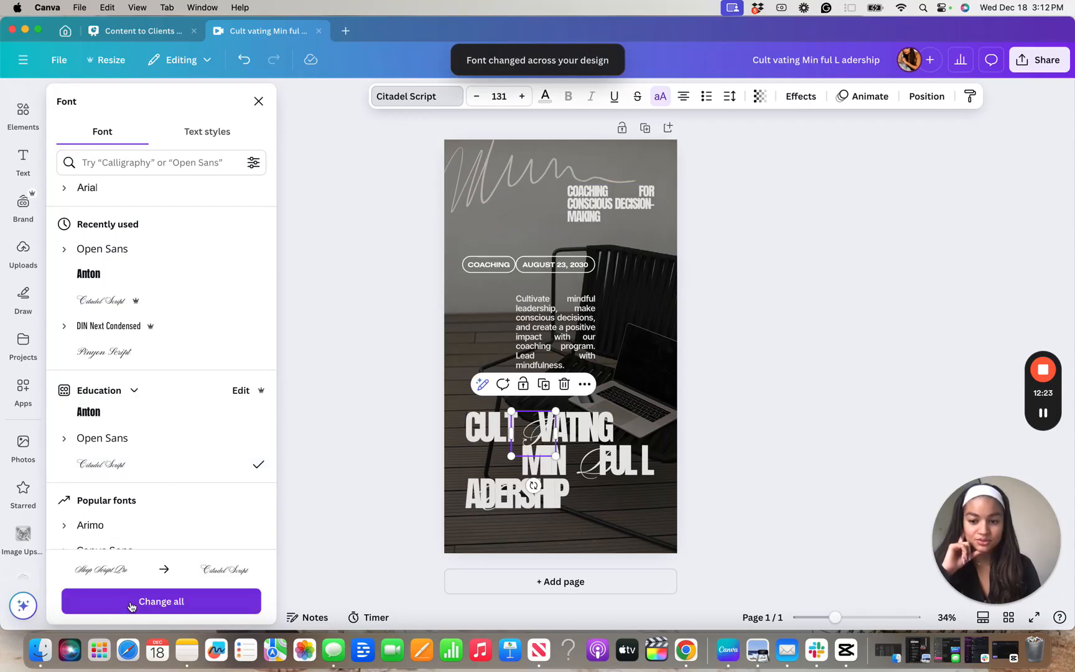
pyautogui.click(130, 603)
# Set the body paragraph to Open Sans and replace the font of the Coaching and date labels with Open Sans across the design
pyautogui.click(542, 330)
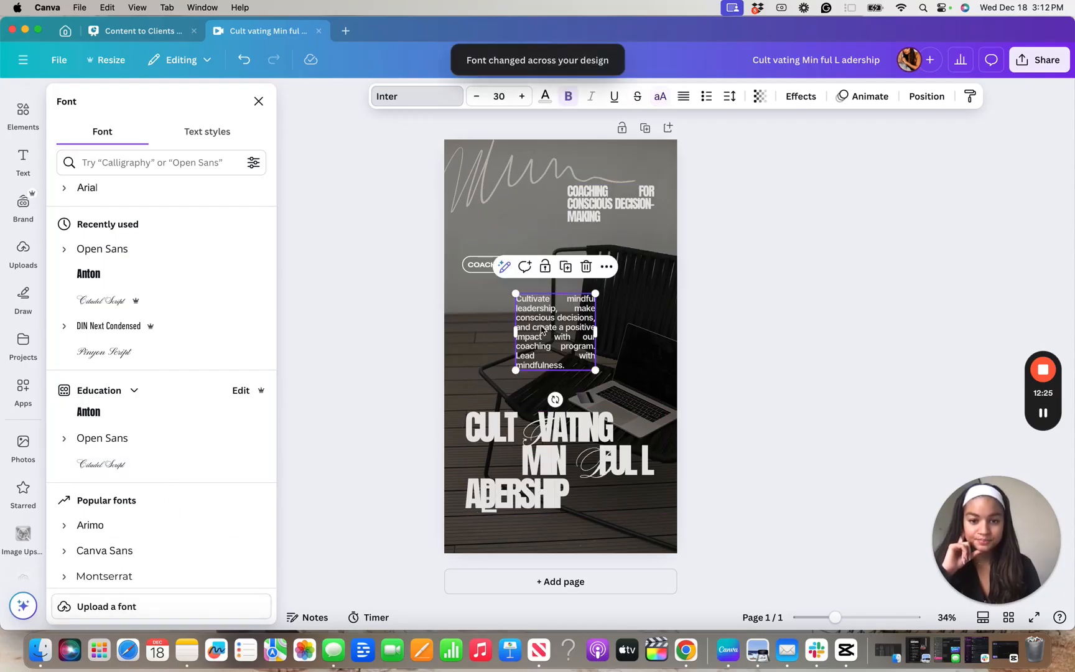
pyautogui.click(172, 439)
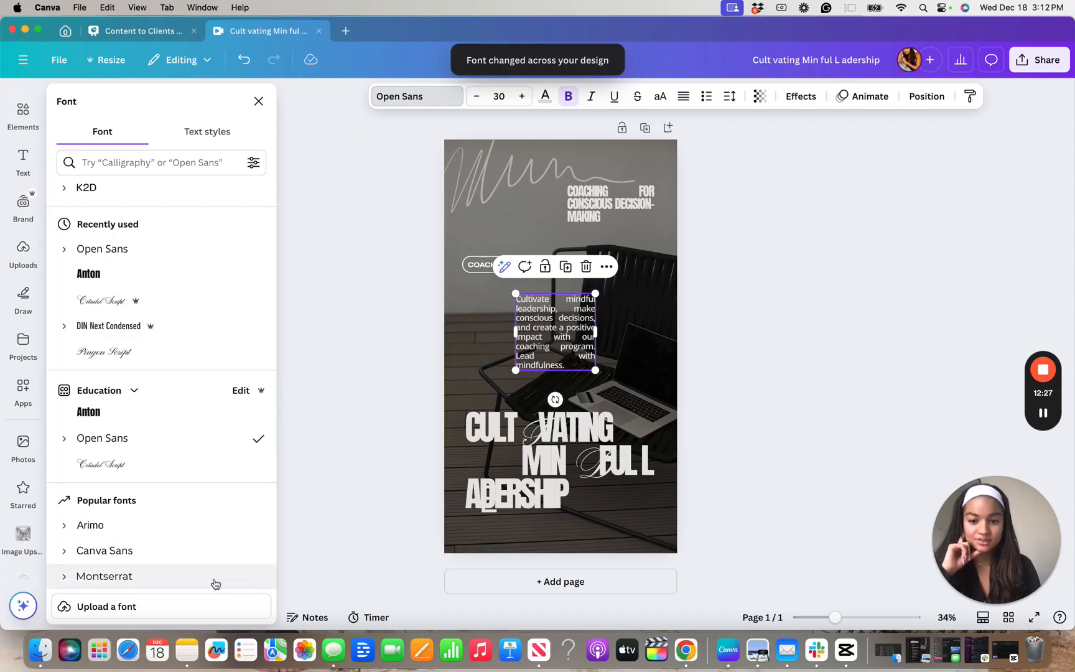
pyautogui.click(481, 264)
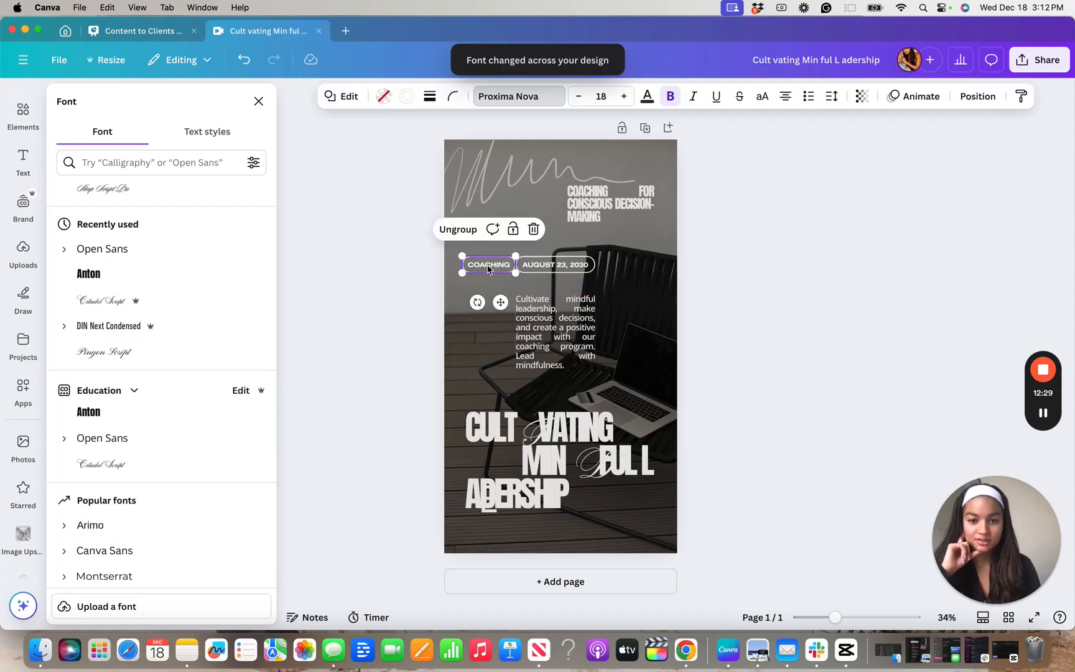
pyautogui.click(488, 268)
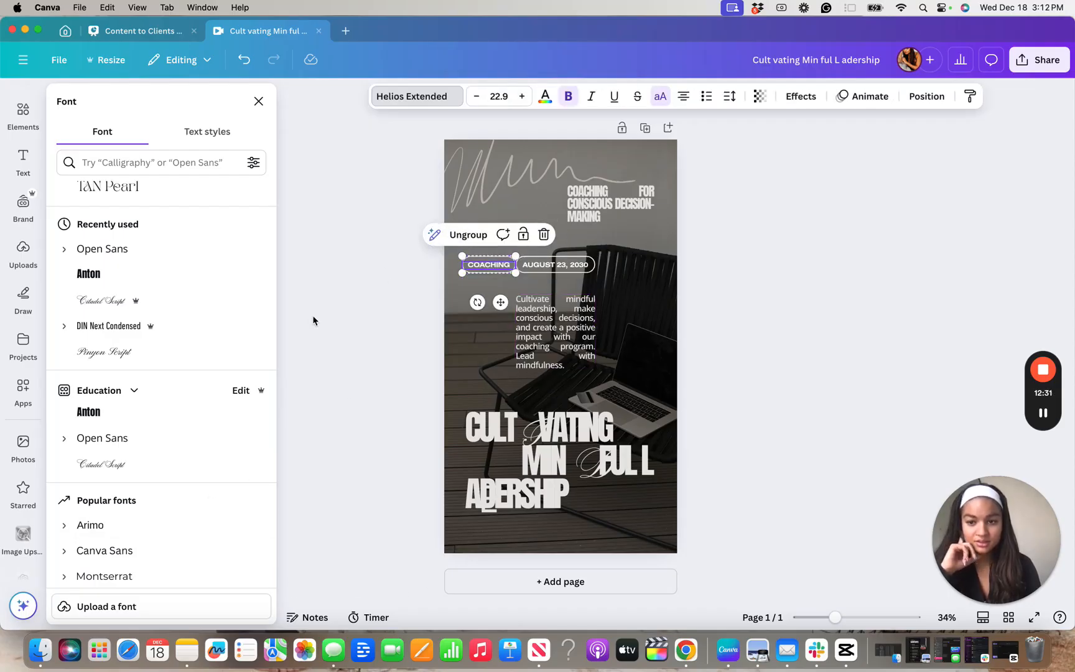
pyautogui.click(102, 438)
pyautogui.click(162, 601)
# Increase the font size of the "Coaching for conscious decision-making" text to 52.4
pyautogui.click(633, 205)
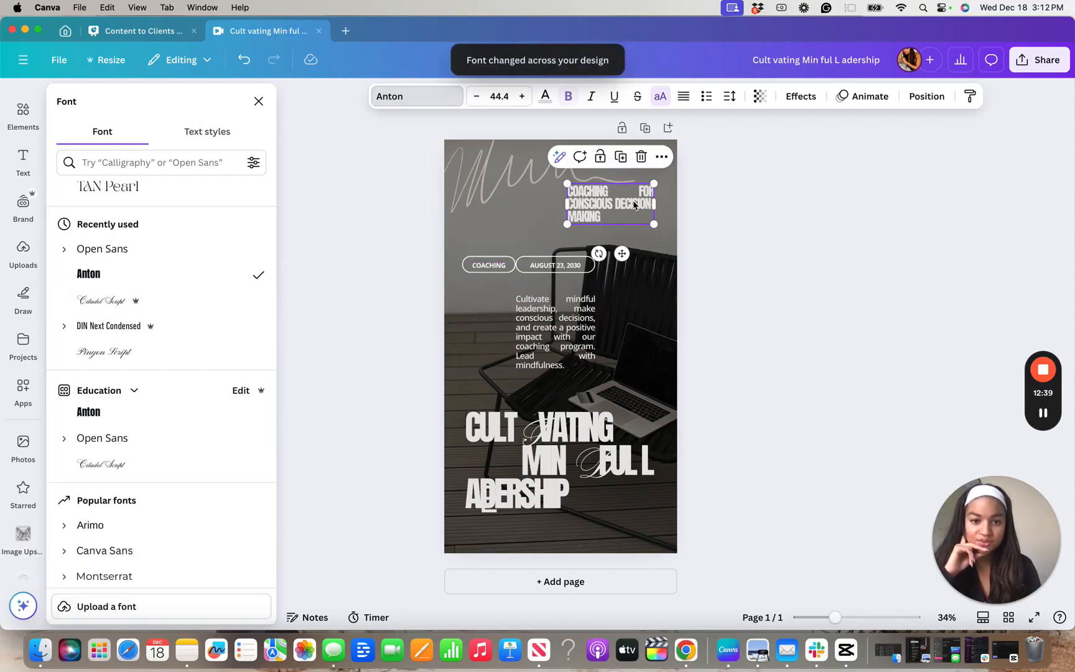
pyautogui.click(522, 98)
pyautogui.click(522, 99)
pyautogui.click(523, 99)
pyautogui.click(523, 100)
pyautogui.click(522, 98)
pyautogui.click(523, 98)
pyautogui.click(523, 98)
pyautogui.click(522, 98)
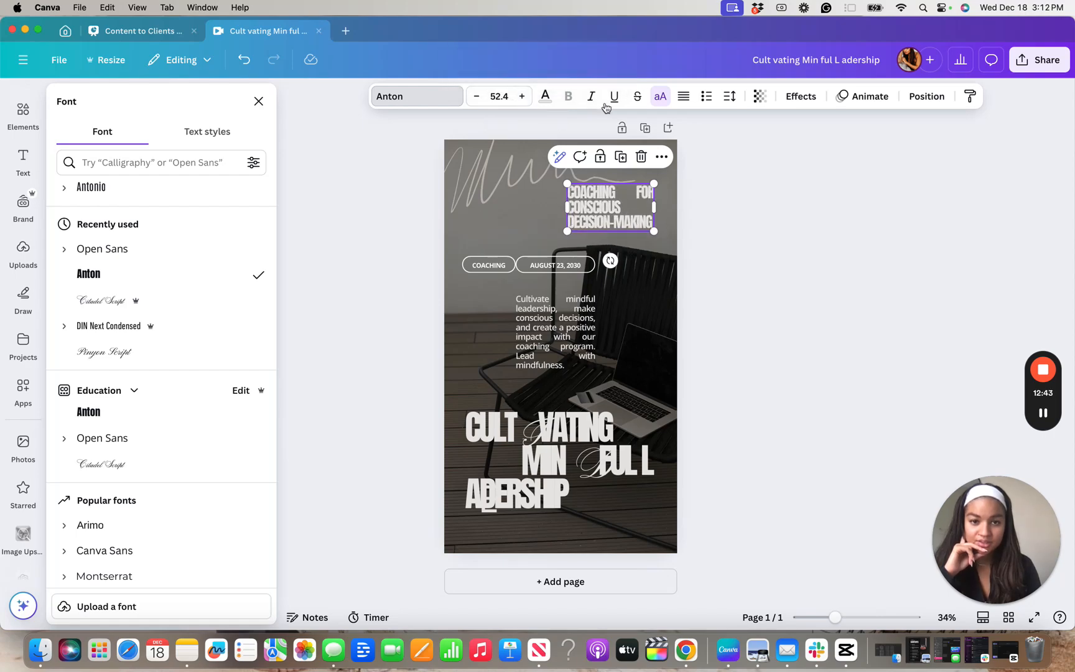
# Set the letter spacing of the "Coaching for conscious decision-making" text to 7 and slightly increase its line spacing
pyautogui.click(728, 97)
pyautogui.moveTo(685, 152); pyautogui.dragTo(684, 152)
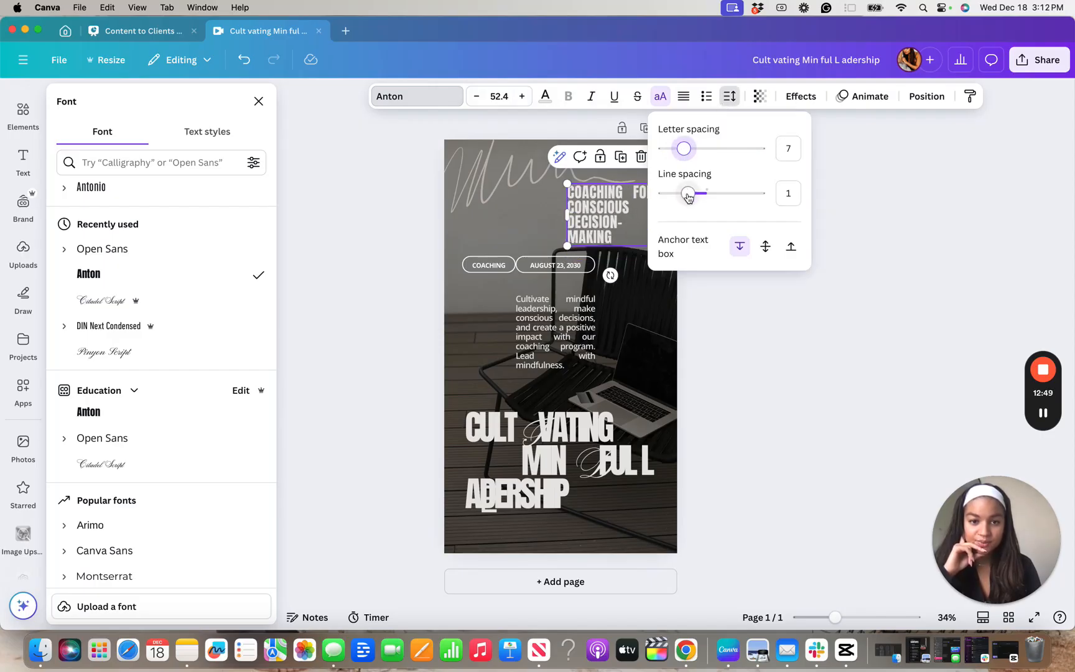
pyautogui.moveTo(689, 198); pyautogui.dragTo(693, 199)
pyautogui.click(849, 320)
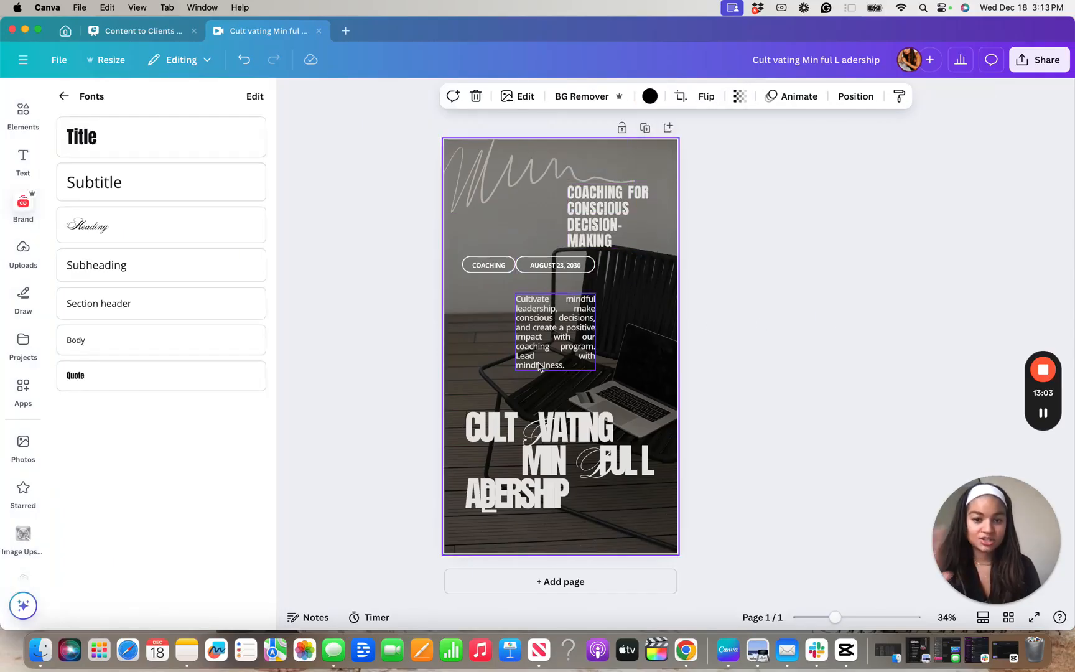
# Shift the script letter in "Cultivating" slightly toward the T and increase the large title's font size to 126
pyautogui.click(560, 334)
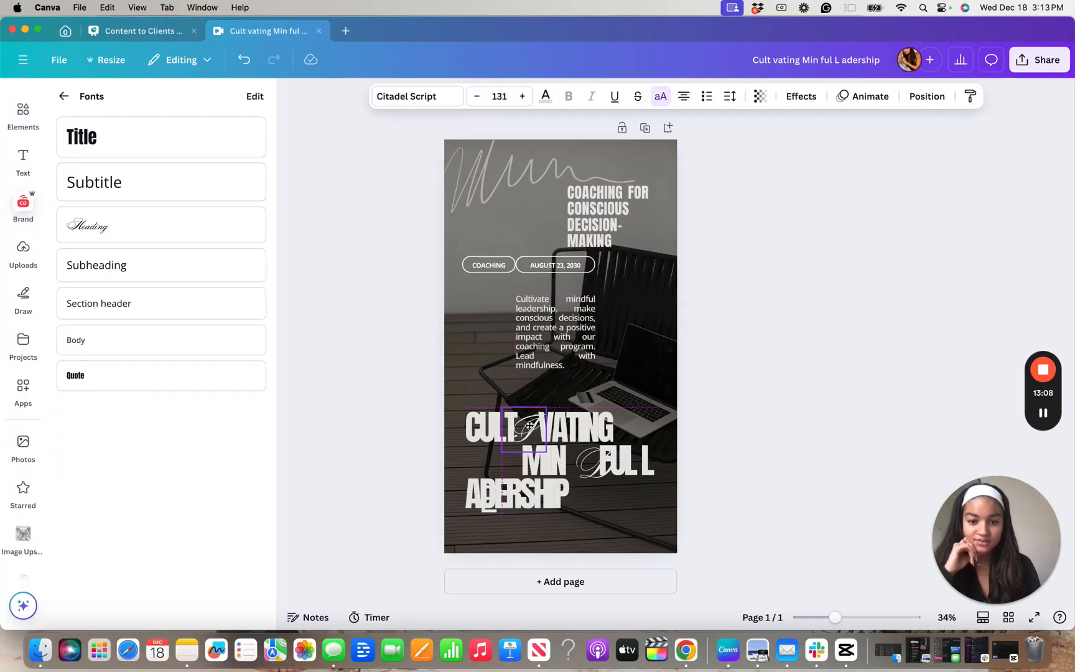
pyautogui.click(591, 434)
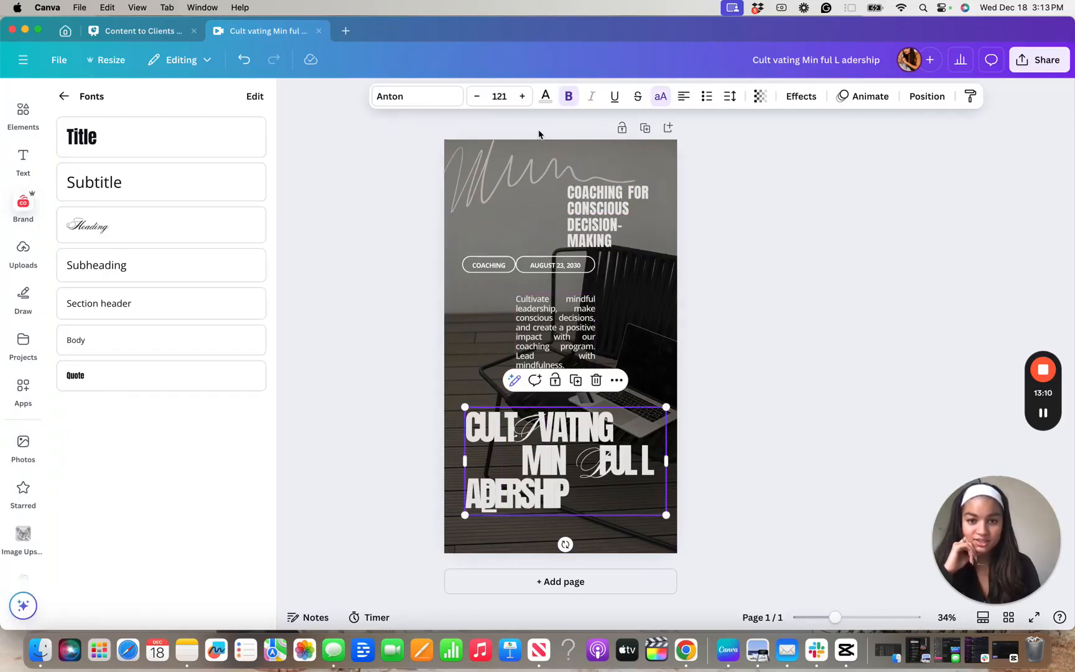
pyautogui.click(526, 106)
pyautogui.click(526, 105)
pyautogui.click(526, 106)
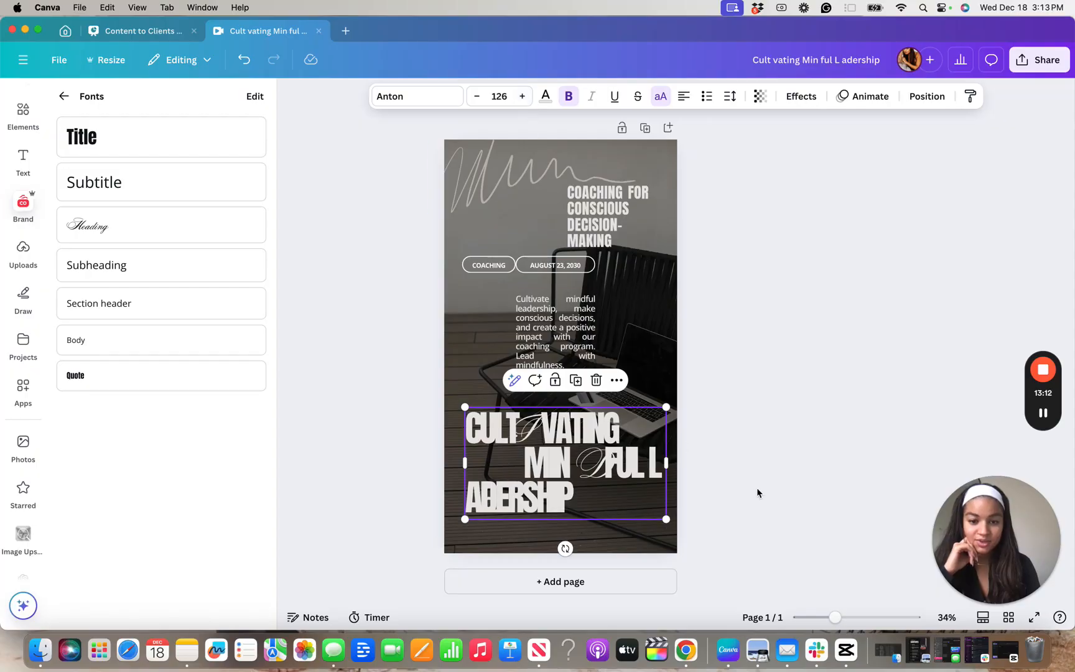
pyautogui.click(776, 509)
# Set the letter spacing of the large "Cultivating Mindful Leadership" title to -38
pyautogui.click(551, 432)
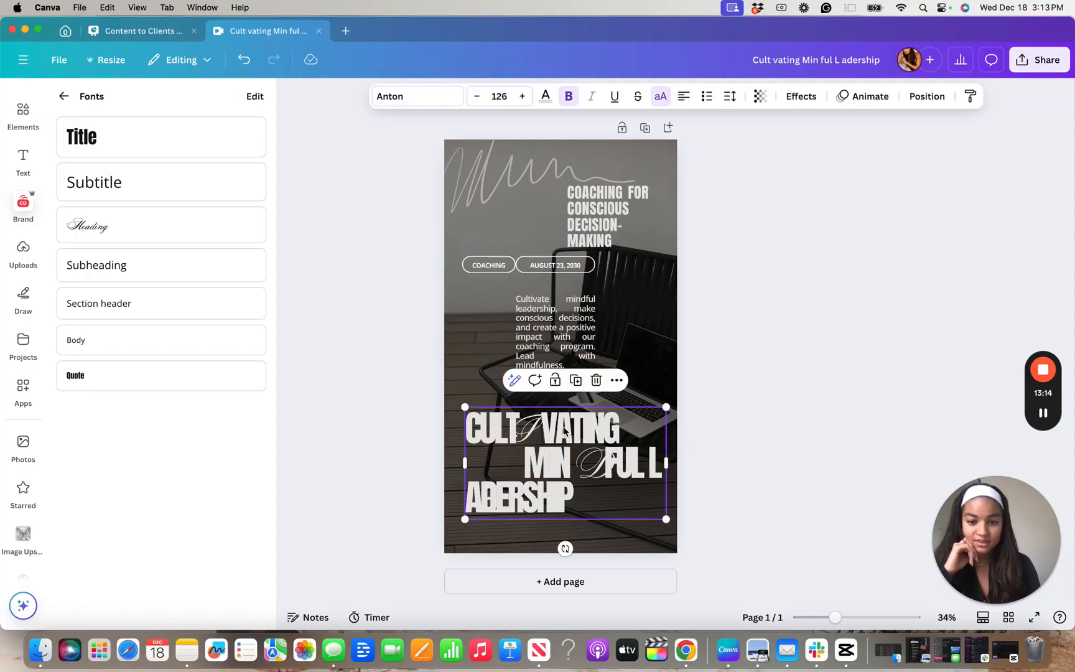
pyautogui.click(728, 96)
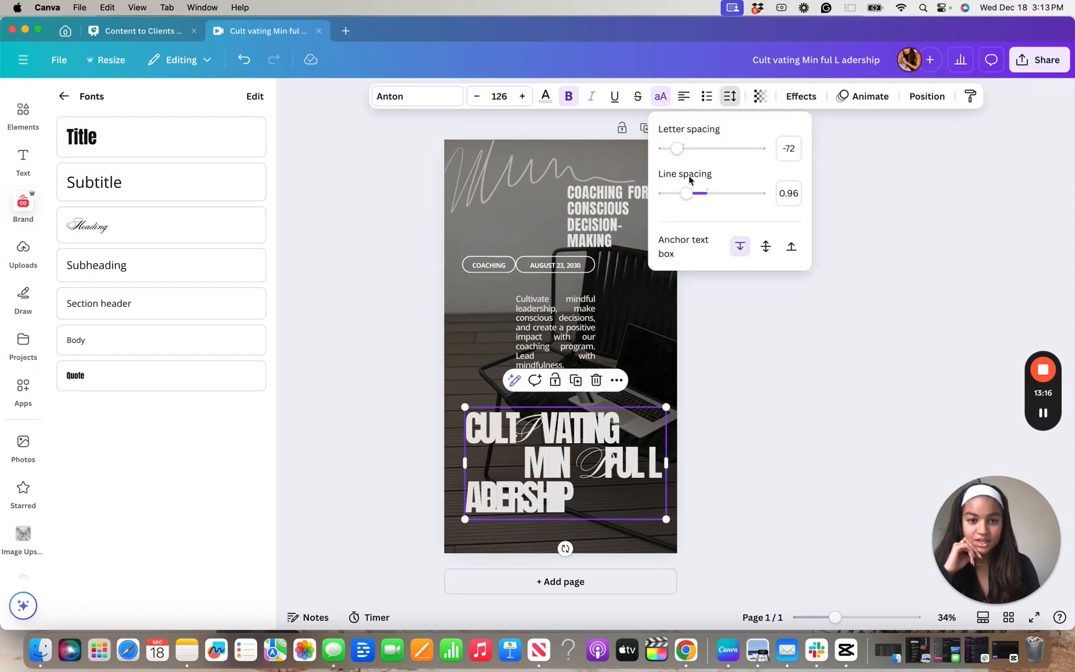
pyautogui.moveTo(676, 152); pyautogui.dragTo(680, 156)
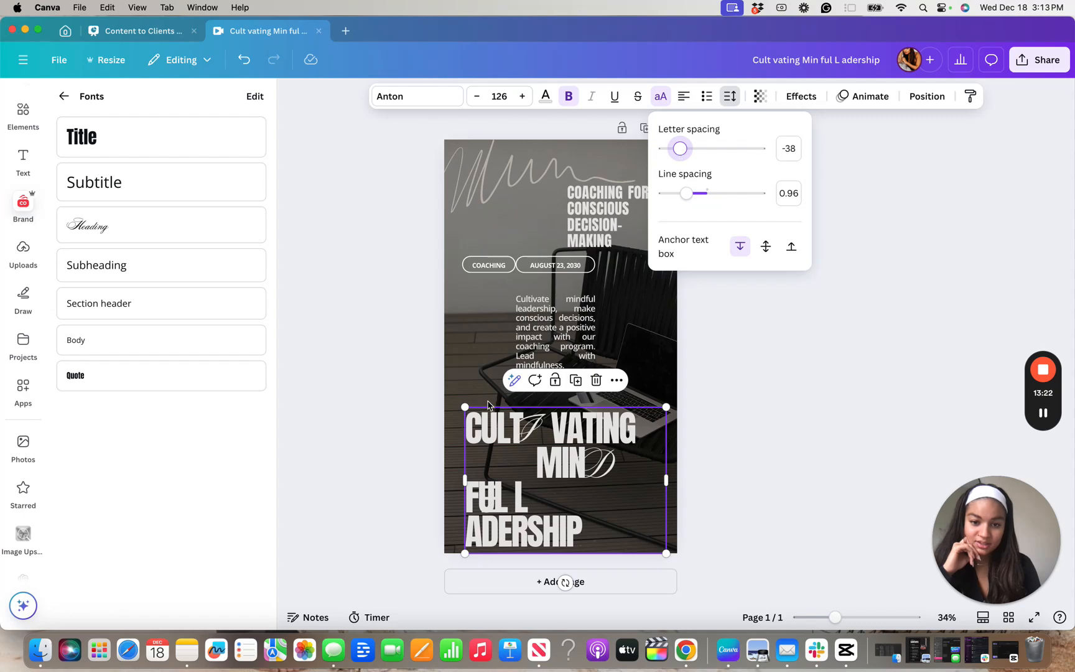
# Reposition the large "Cultivating Mindful Leadership" title and its script letters so the I and D fill the gaps in their words
pyautogui.click(631, 399)
pyautogui.moveTo(607, 443); pyautogui.dragTo(609, 427)
pyautogui.moveTo(608, 472); pyautogui.dragTo(613, 449)
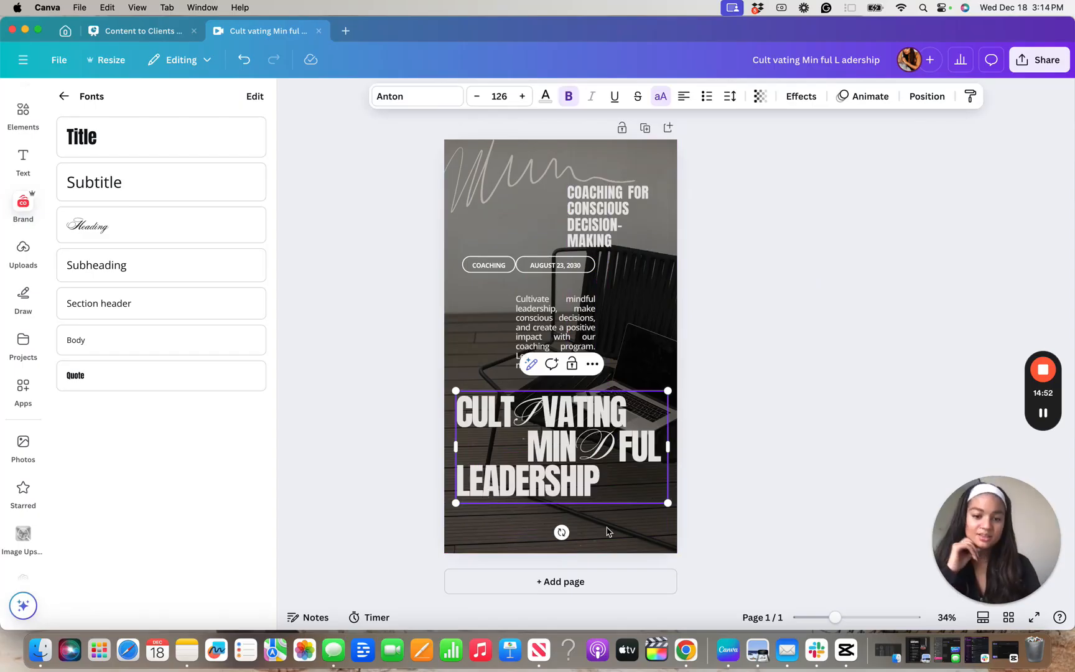
pyautogui.click(637, 534)
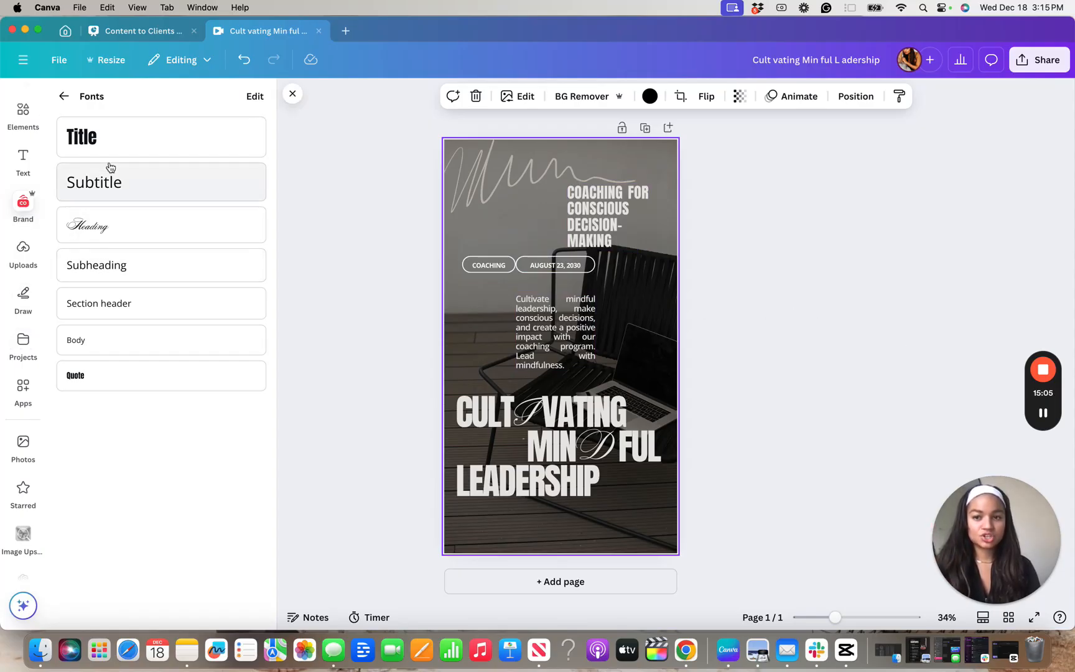
# Return to the home page and start a new social media design in the Instagram category
pyautogui.click(60, 32)
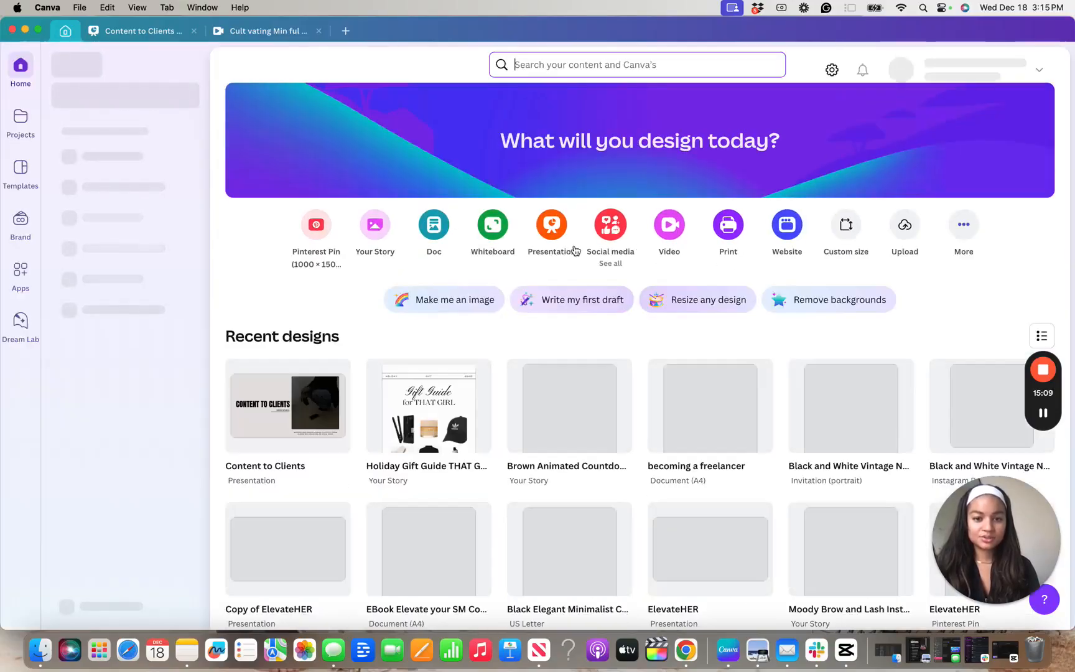
pyautogui.click(611, 229)
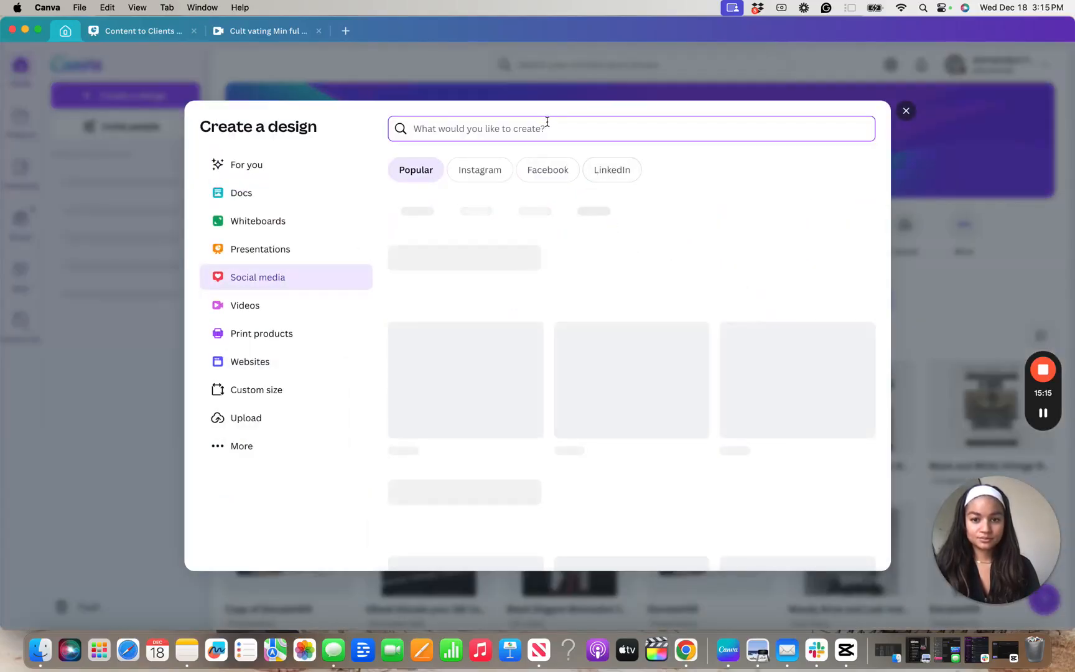
pyautogui.click(491, 170)
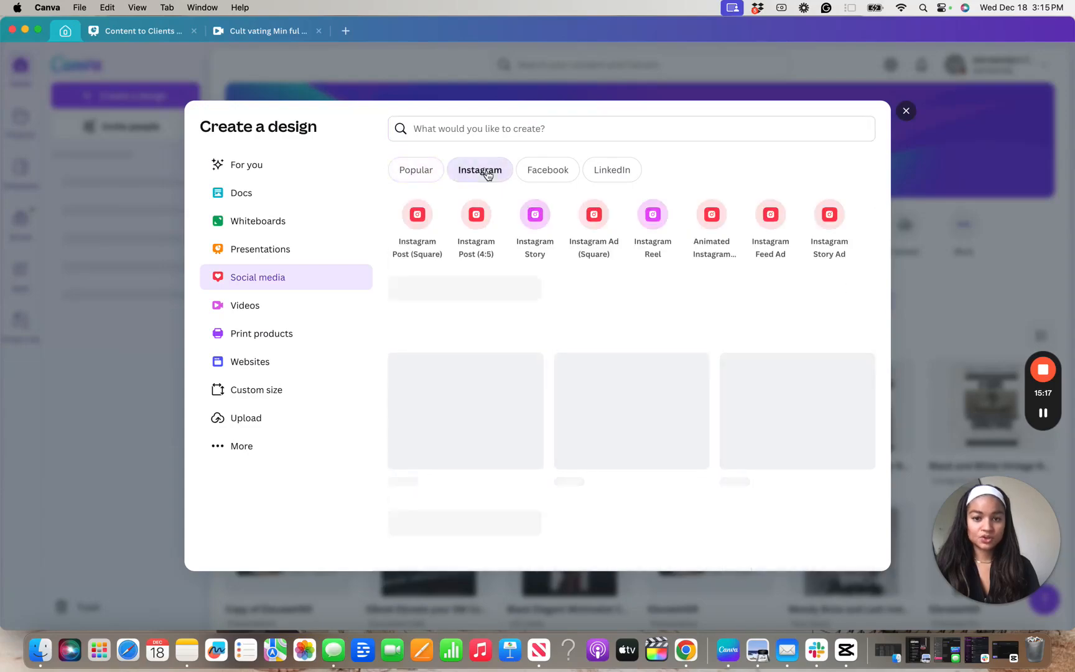
# Browse the Instagram templates and open the Film Frame Inspirational Summer Quote story, "Collect moments not things"
pyautogui.scroll(-3, 418, 240)
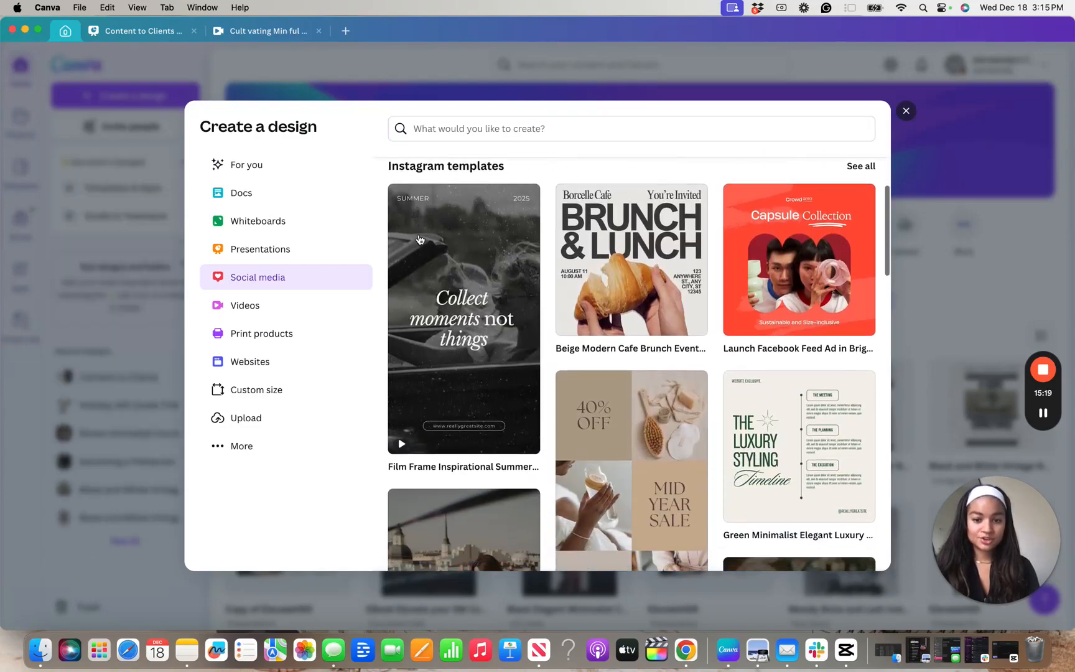
pyautogui.scroll(3, 451, 235)
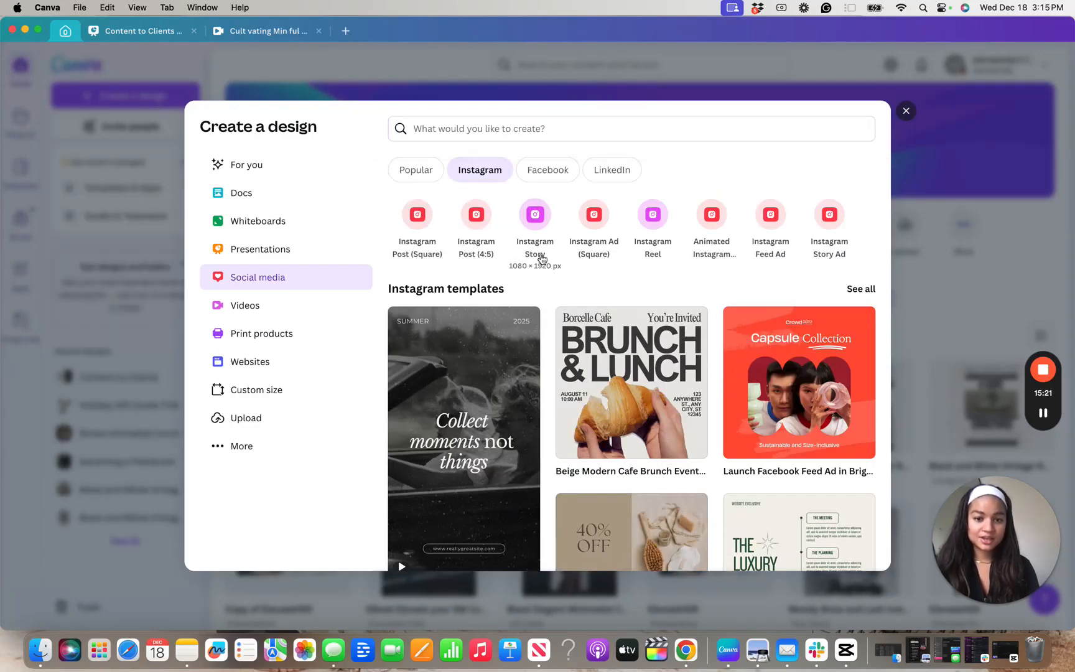
pyautogui.scroll(-5, 541, 259)
pyautogui.scroll(4, 542, 258)
pyautogui.scroll(2, 541, 259)
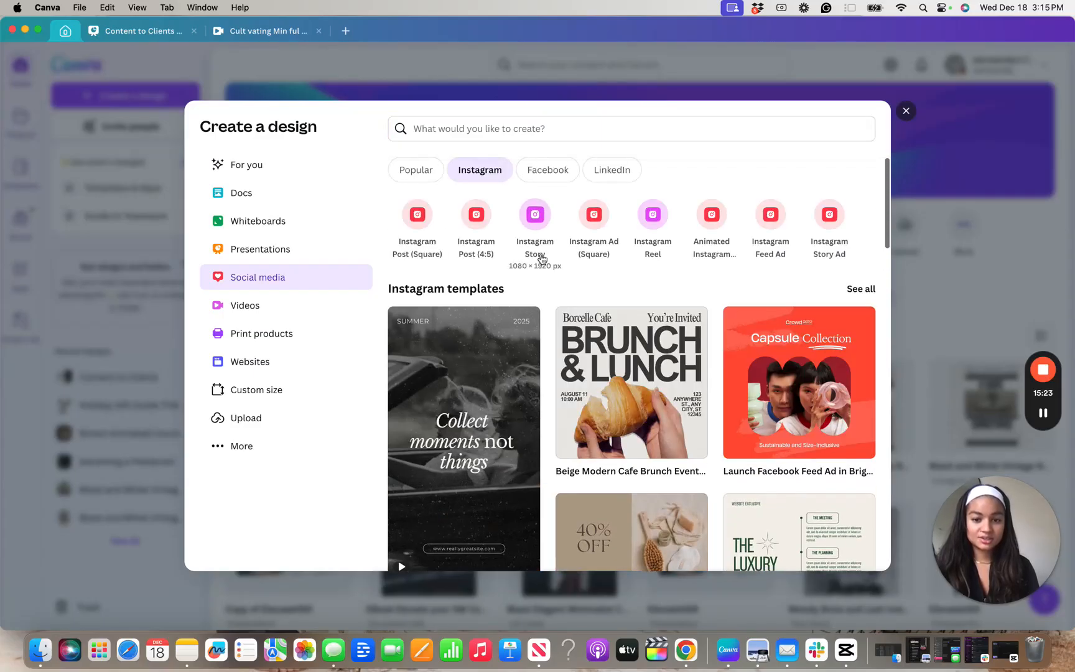
pyautogui.scroll(-3, 528, 325)
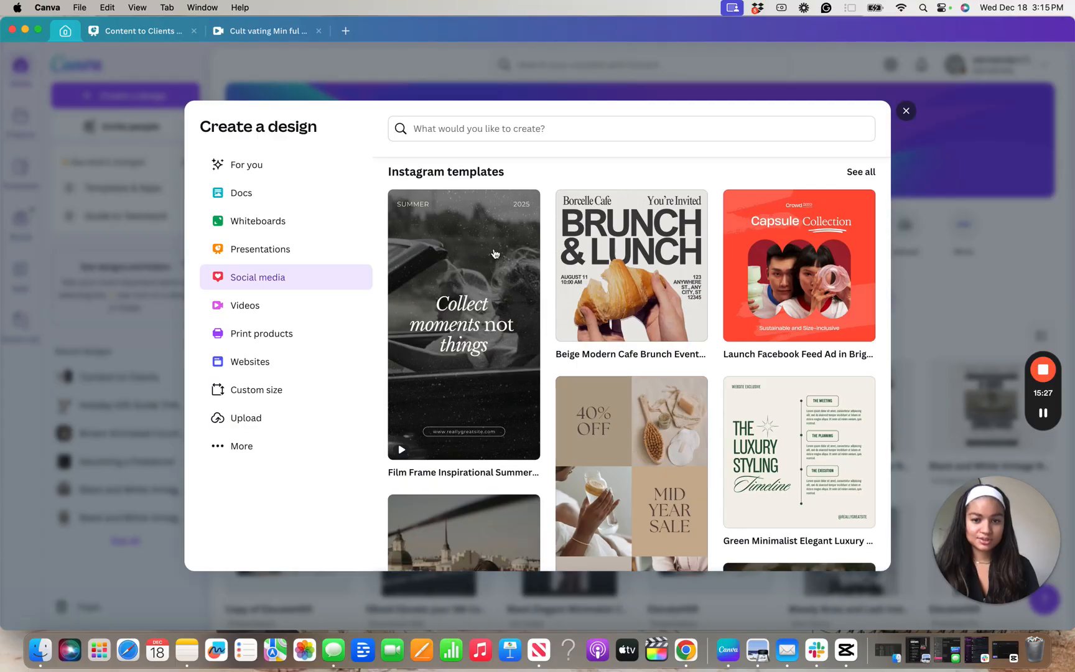
pyautogui.click(496, 254)
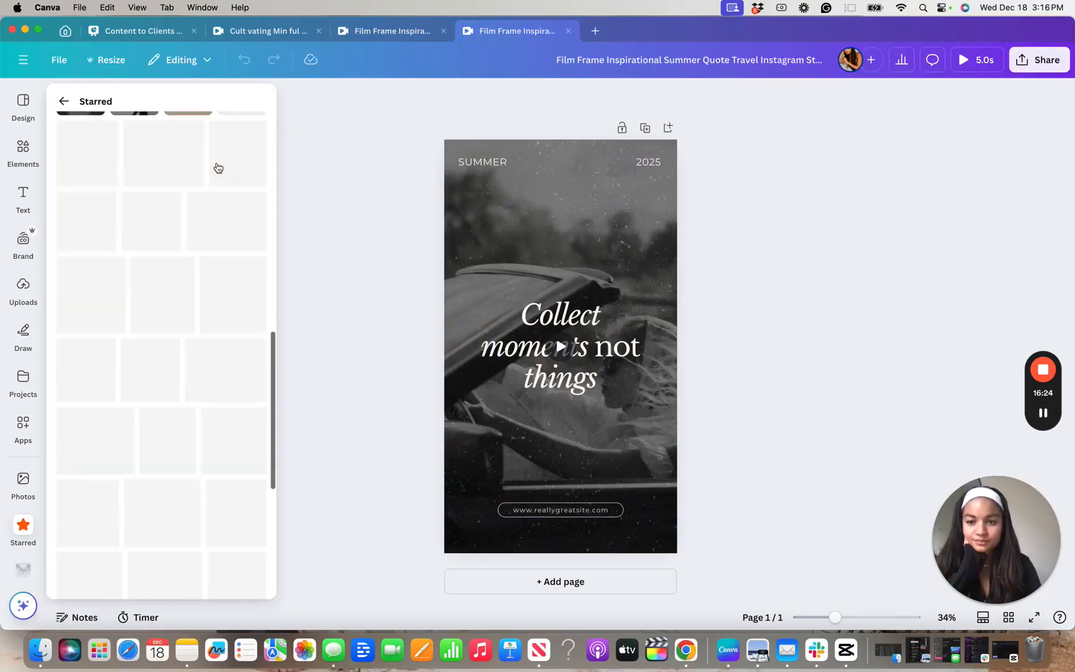
# Look through the starred templates for further story and post designs that could suit the brand
pyautogui.scroll(-10, 217, 163)
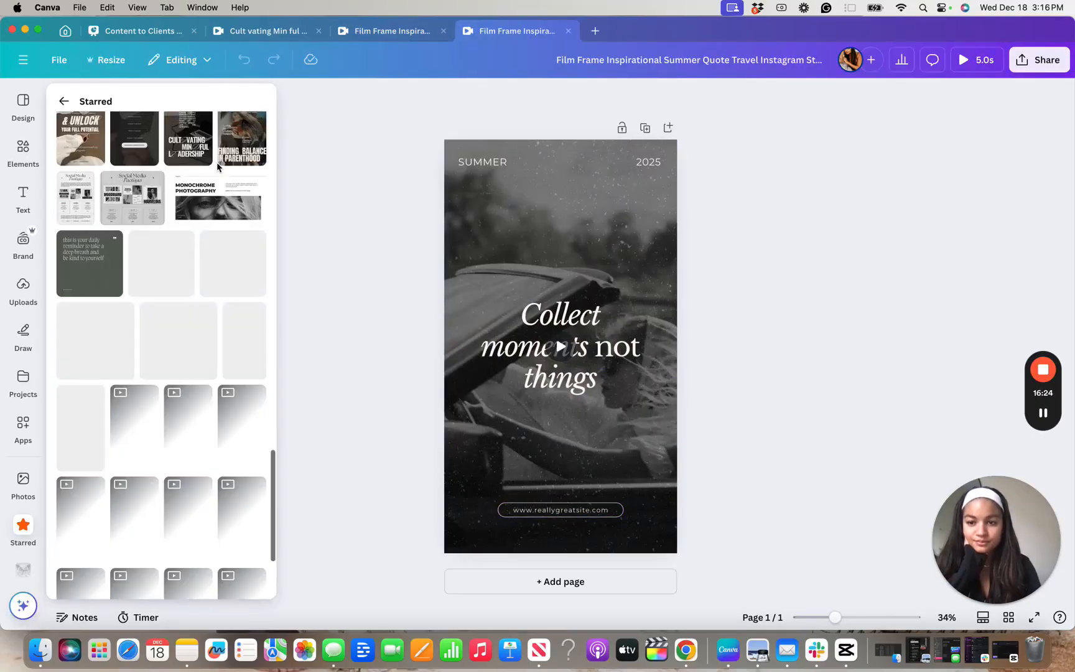
pyautogui.scroll(-5, 216, 166)
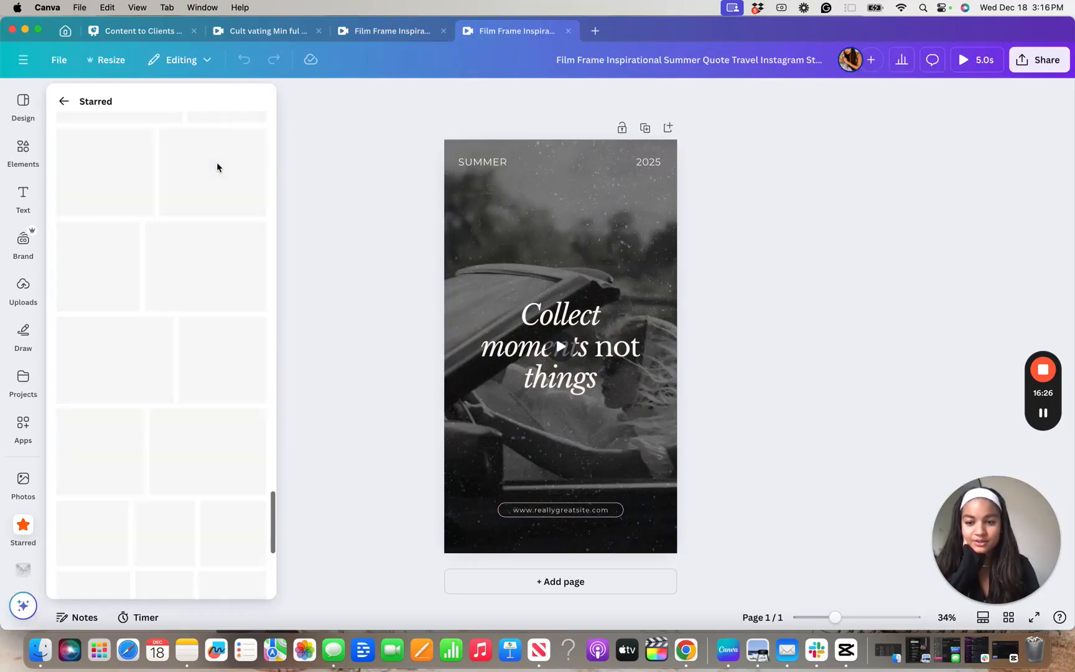
pyautogui.scroll(-5, 217, 167)
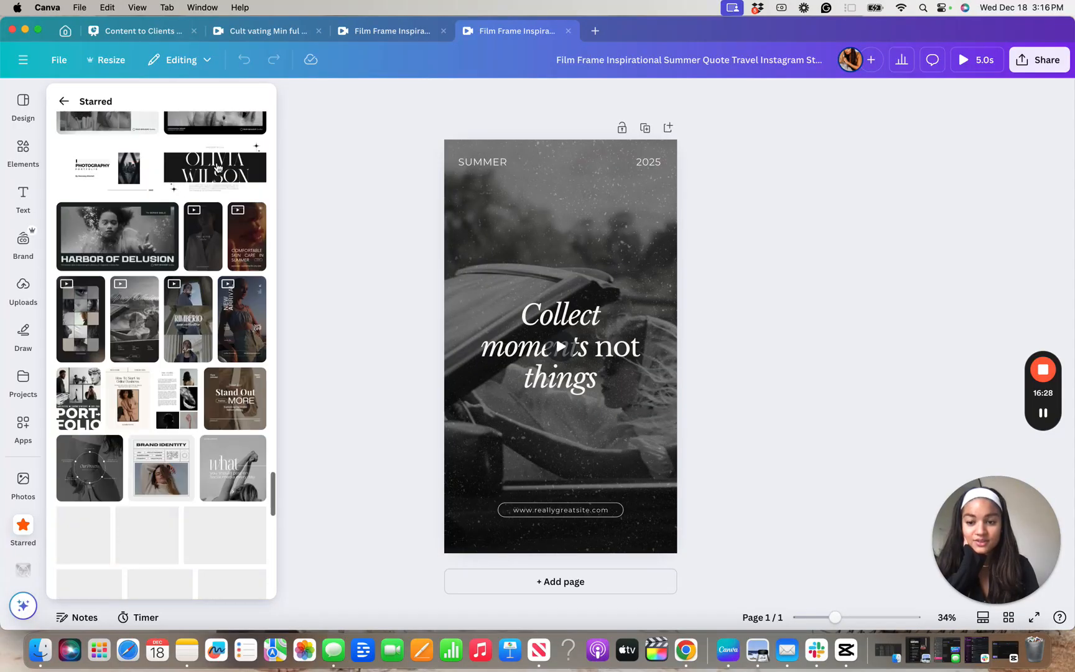
pyautogui.scroll(-8, 217, 166)
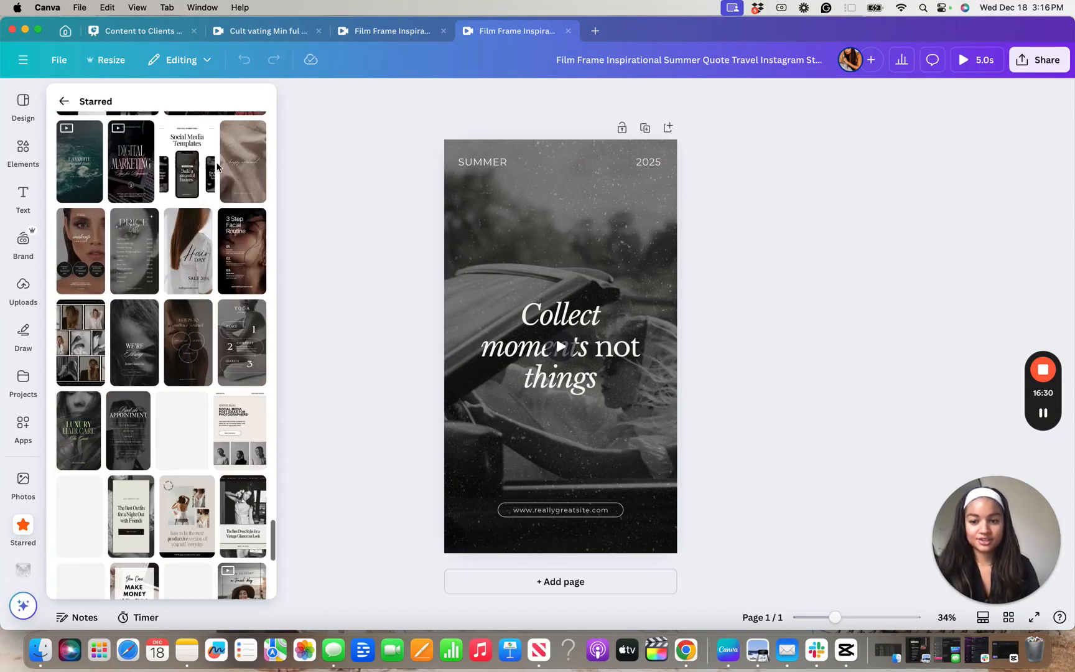
pyautogui.scroll(-5, 217, 167)
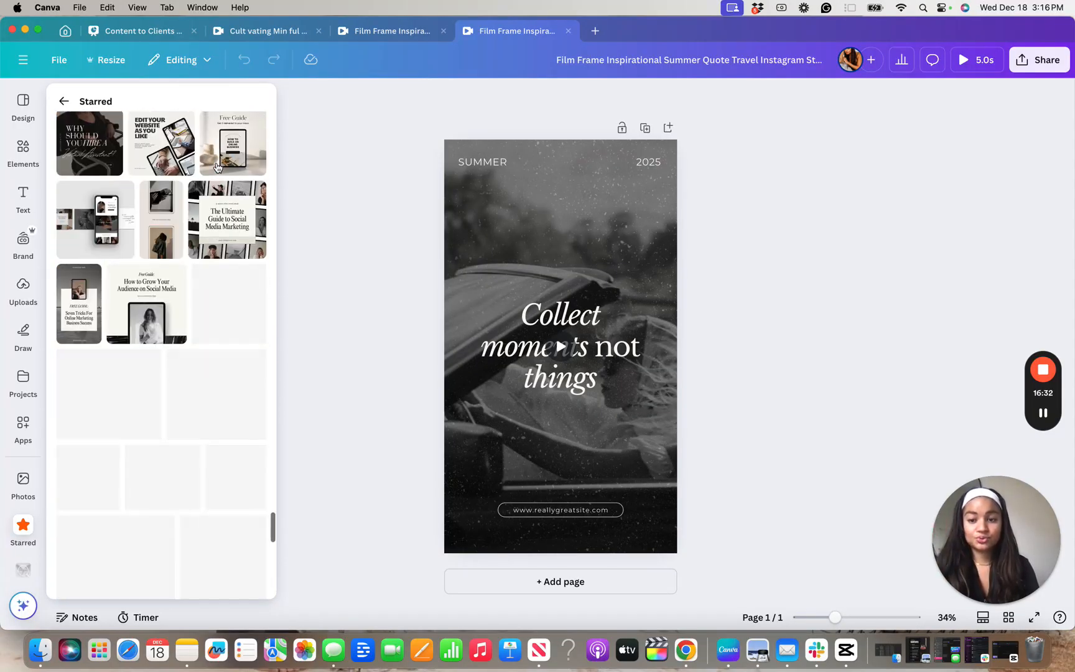
pyautogui.scroll(-8, 217, 167)
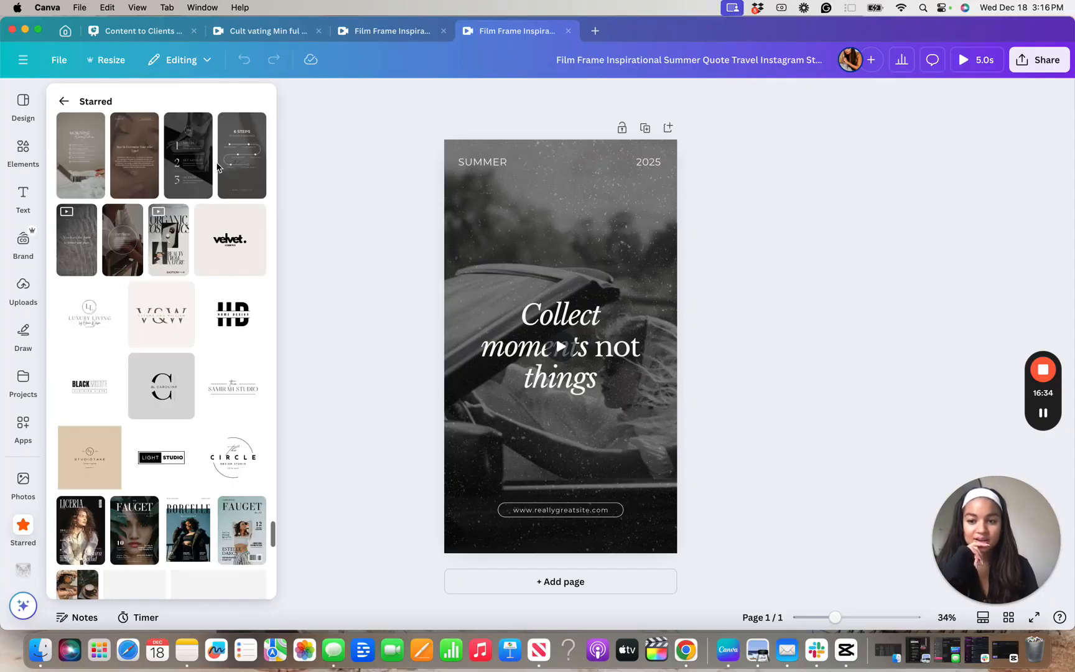
pyautogui.scroll(-10, 218, 167)
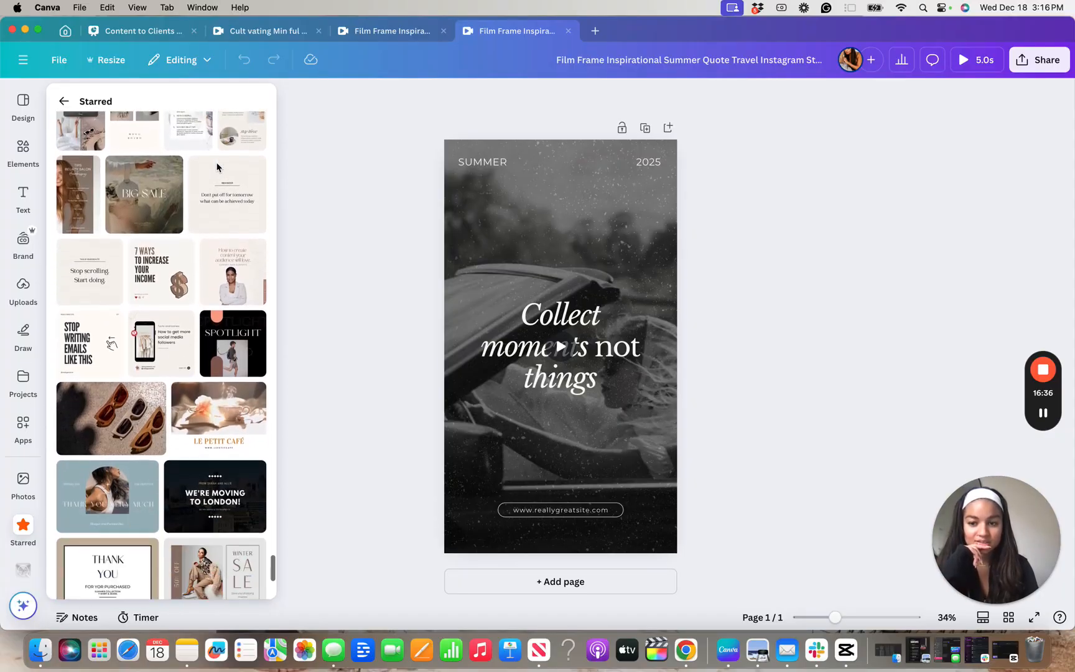
pyautogui.scroll(-10, 217, 166)
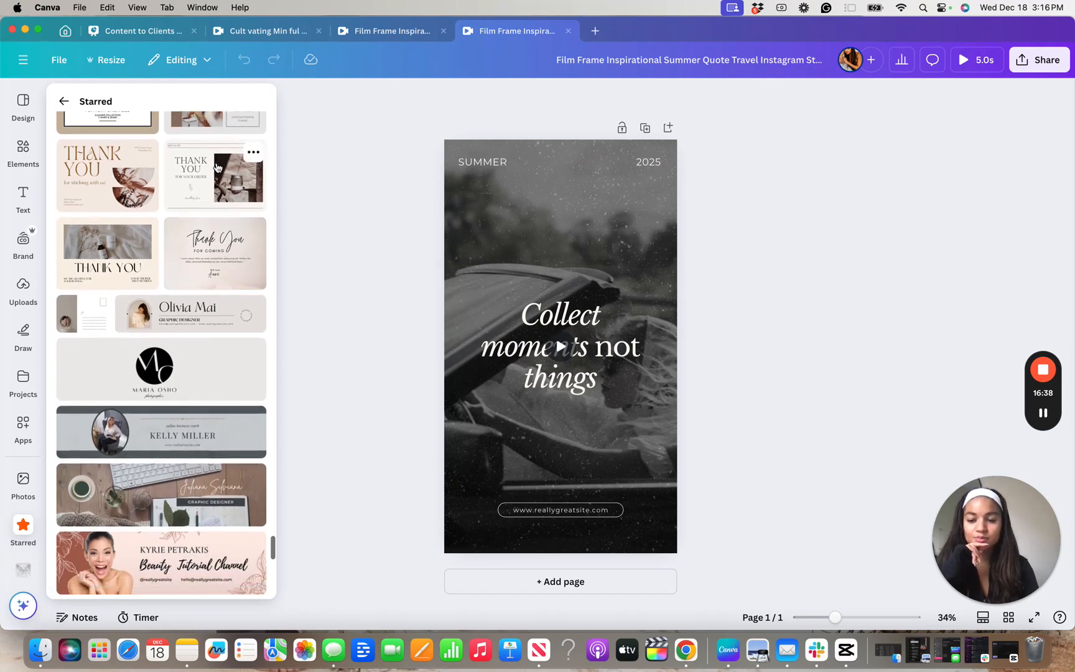
pyautogui.scroll(-2, 165, 179)
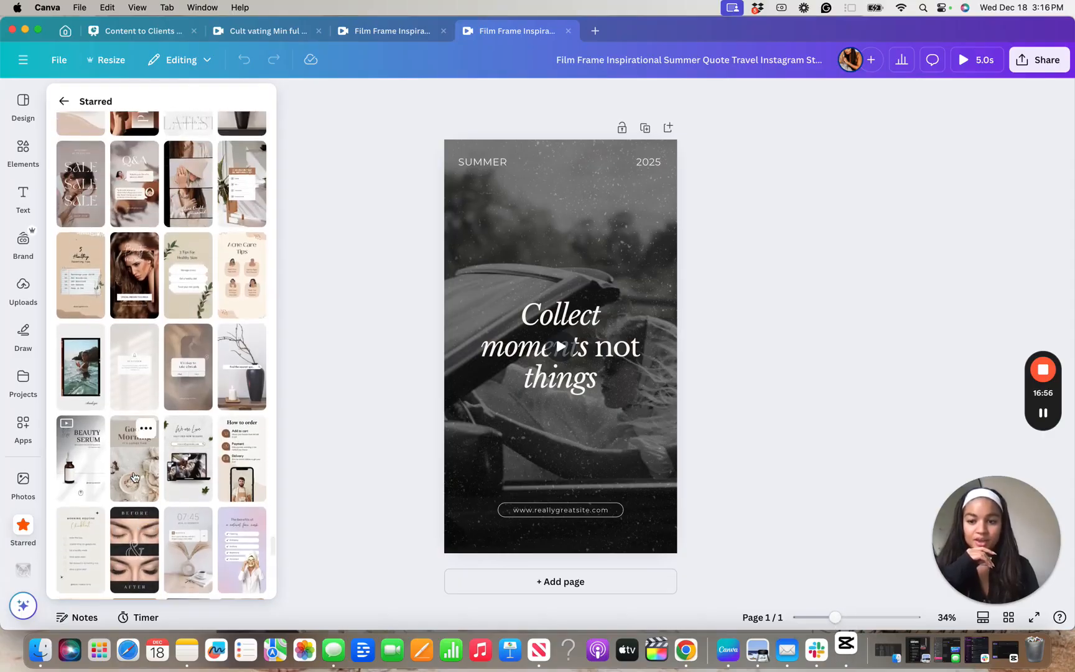
pyautogui.scroll(5, 134, 476)
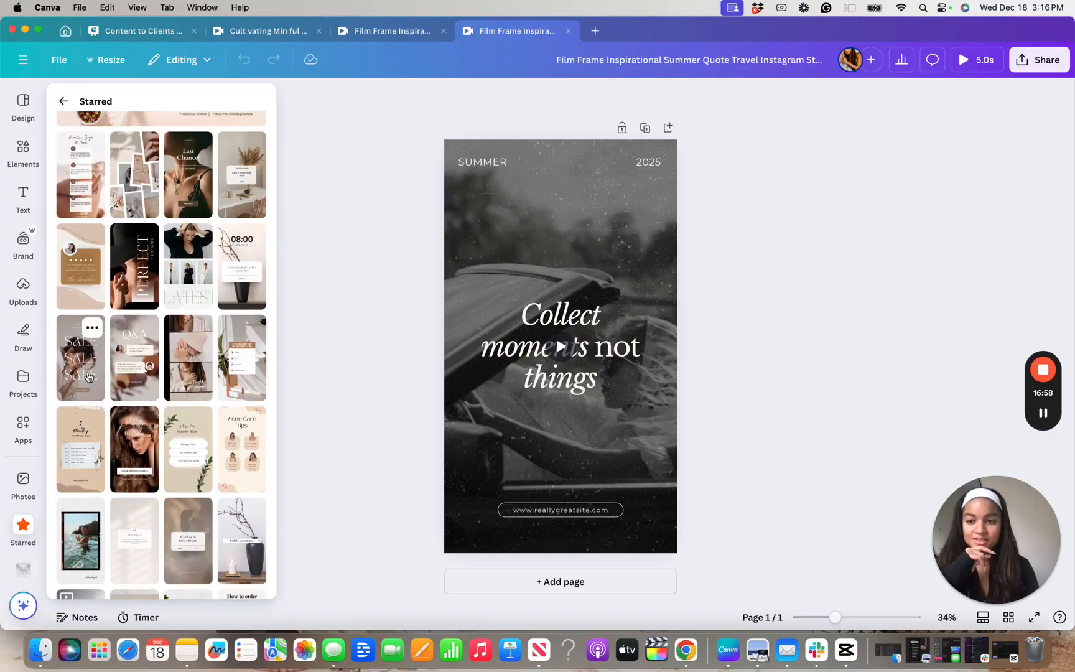
pyautogui.scroll(1, 89, 377)
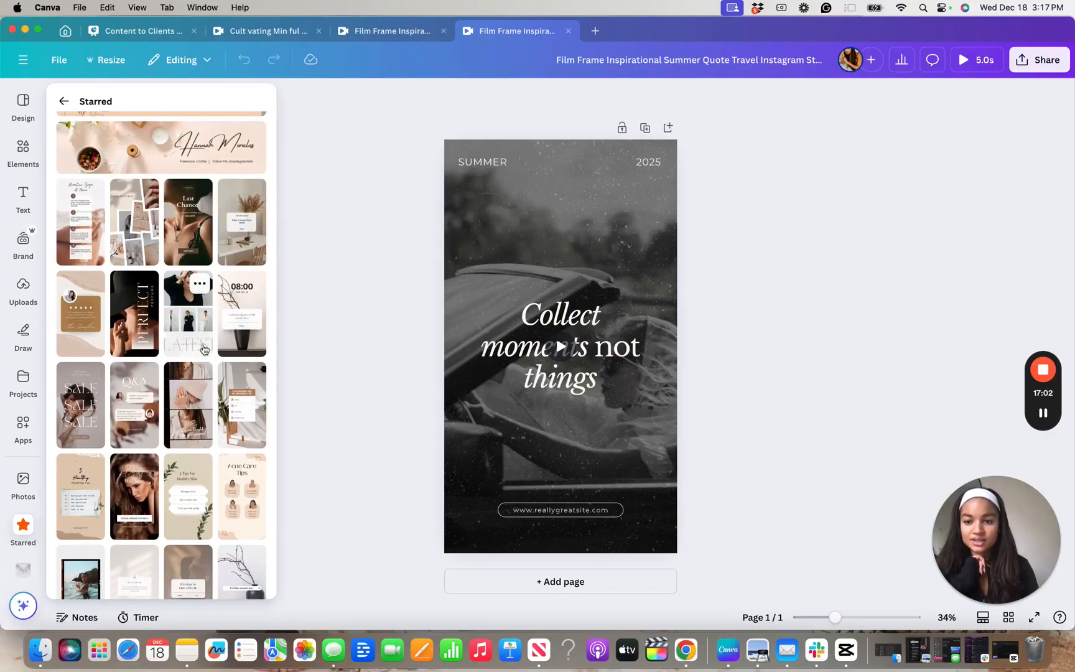
pyautogui.scroll(2, 205, 349)
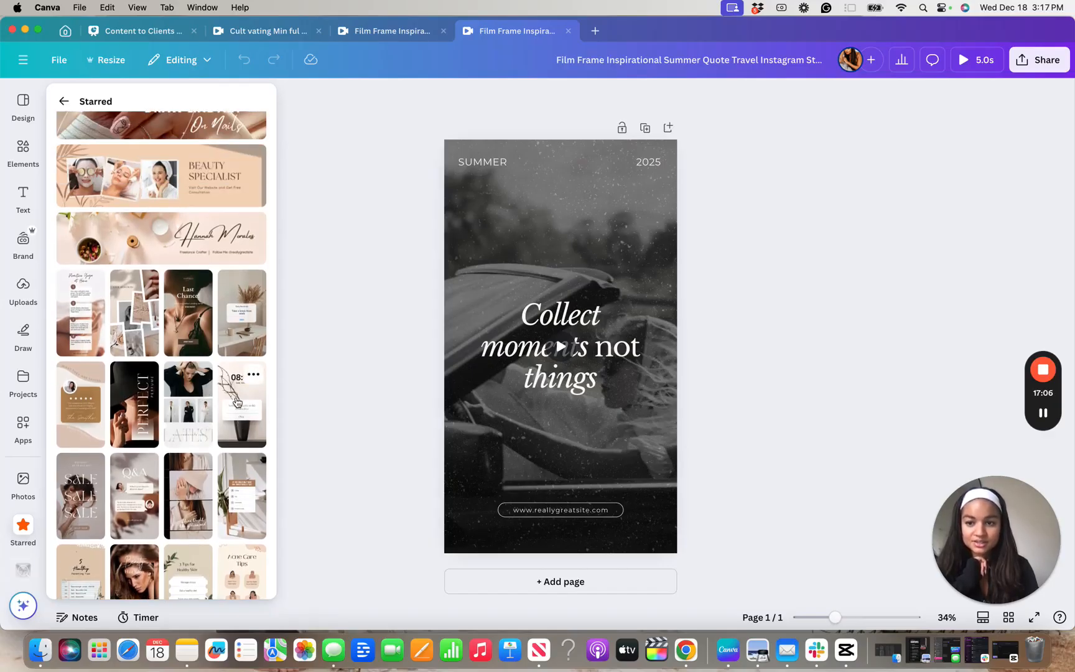
pyautogui.scroll(1, 236, 401)
pyautogui.scroll(-12, 105, 371)
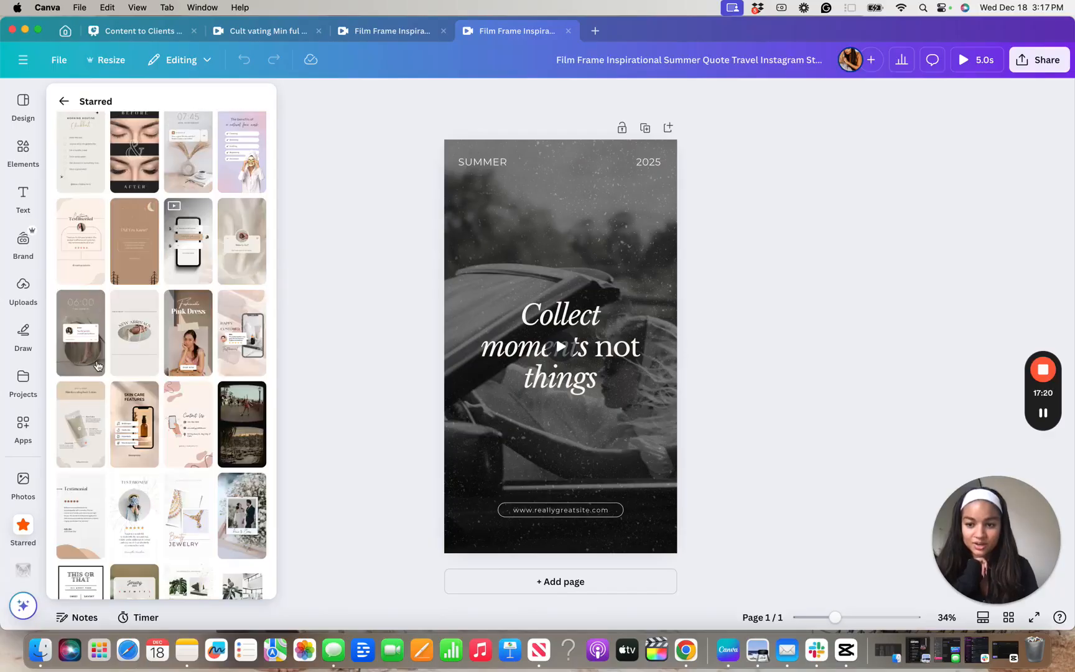
pyautogui.scroll(-5, 130, 355)
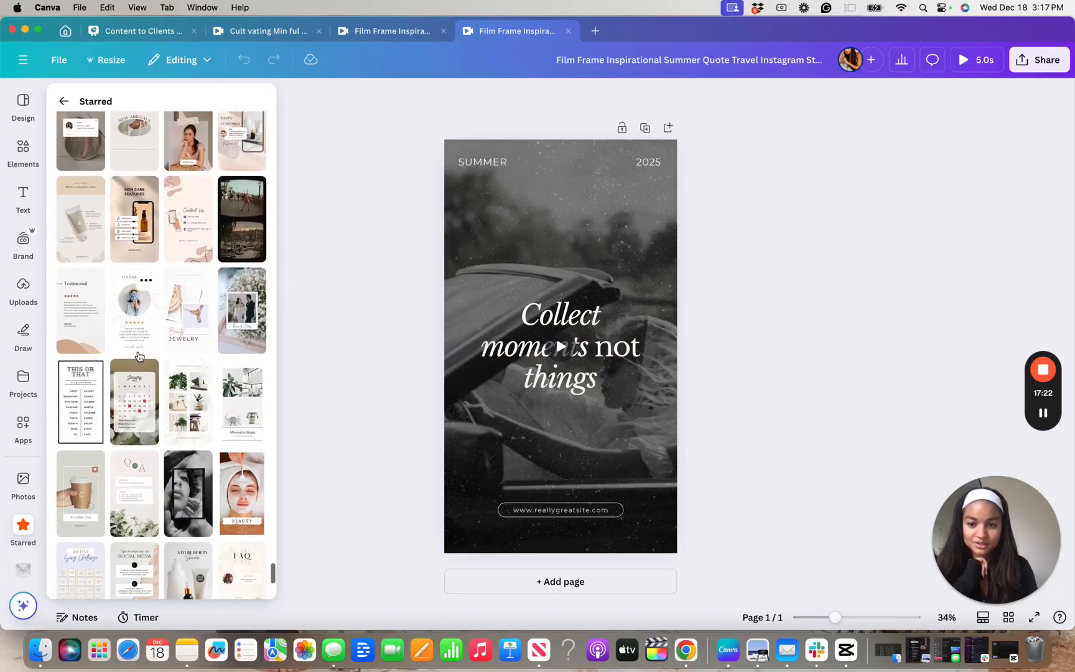
pyautogui.scroll(-2, 139, 356)
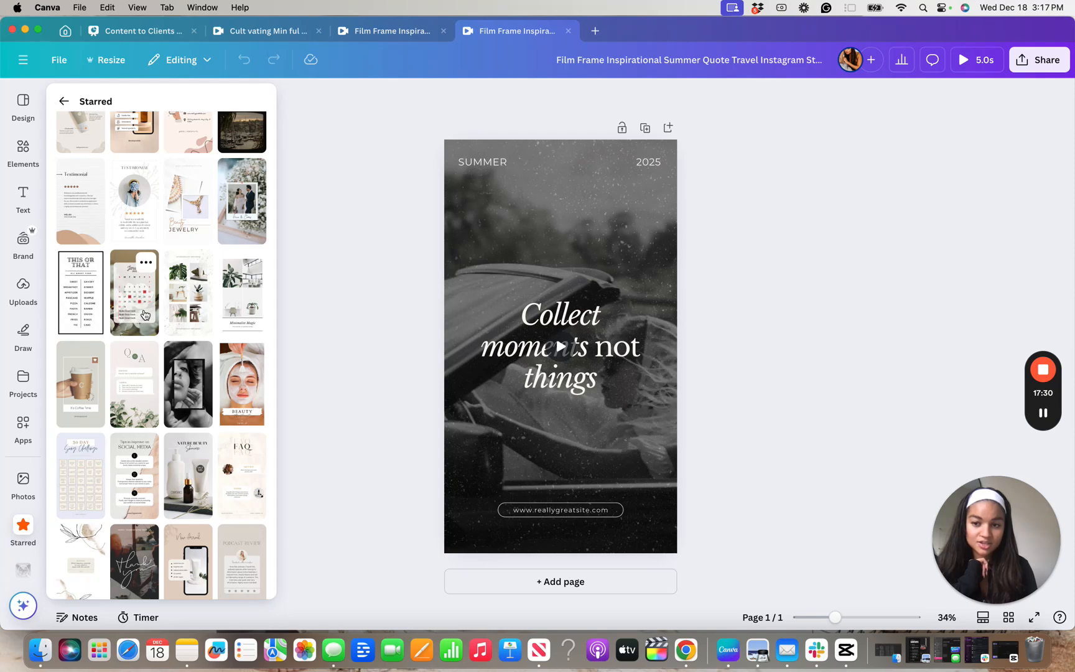
pyautogui.scroll(-1, 144, 314)
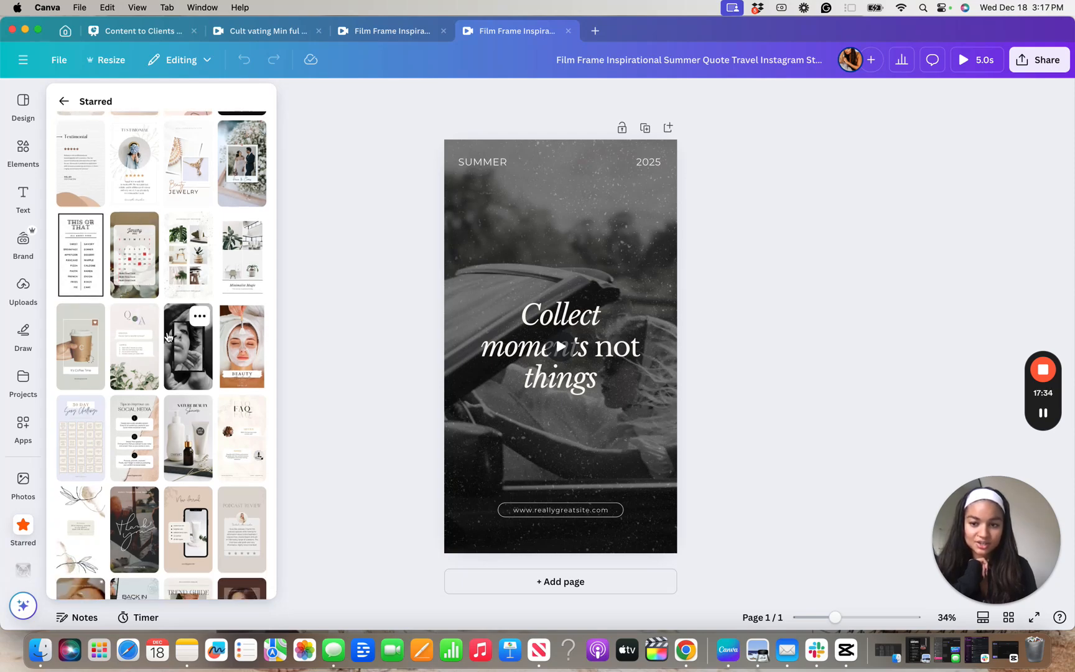
pyautogui.scroll(-5, 168, 336)
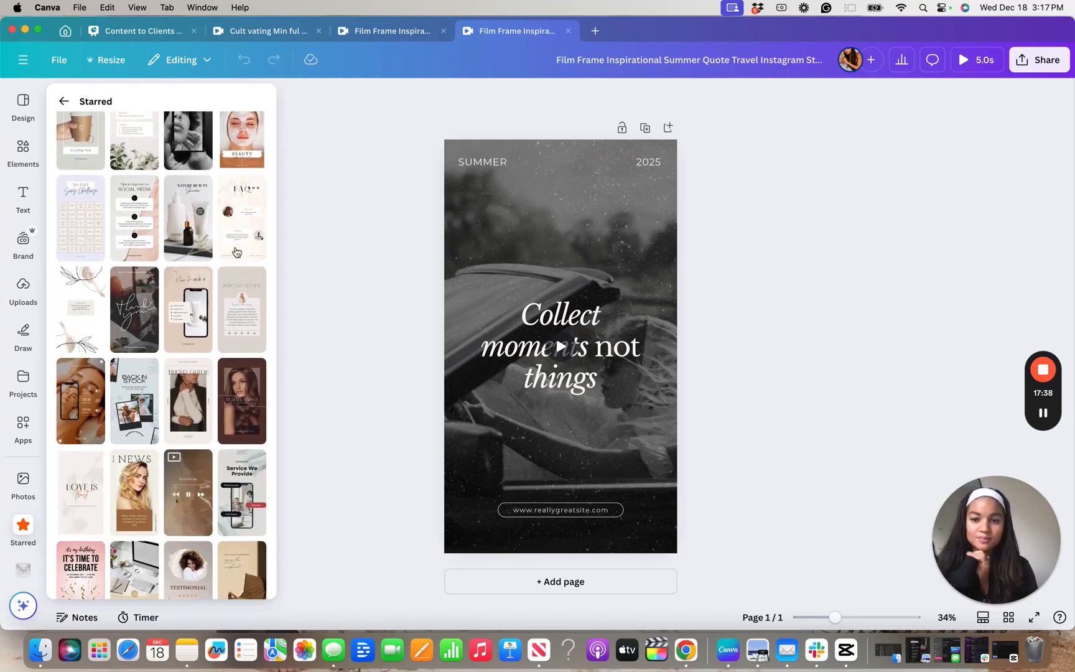
pyautogui.scroll(-2, 236, 253)
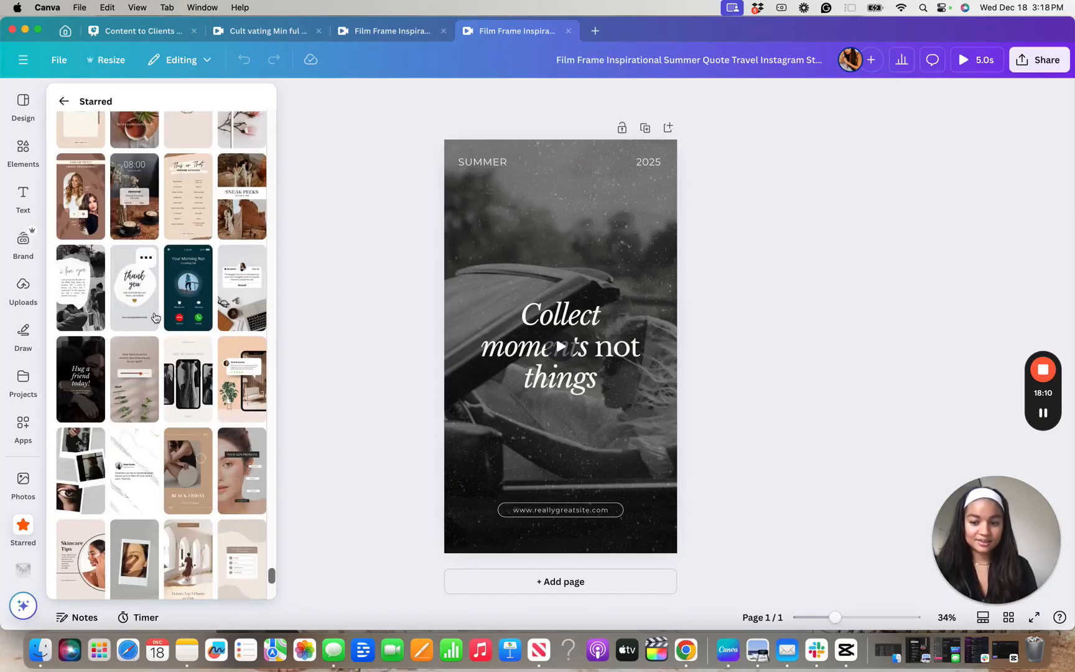
pyautogui.scroll(-10, 155, 318)
pyautogui.scroll(-2, 93, 465)
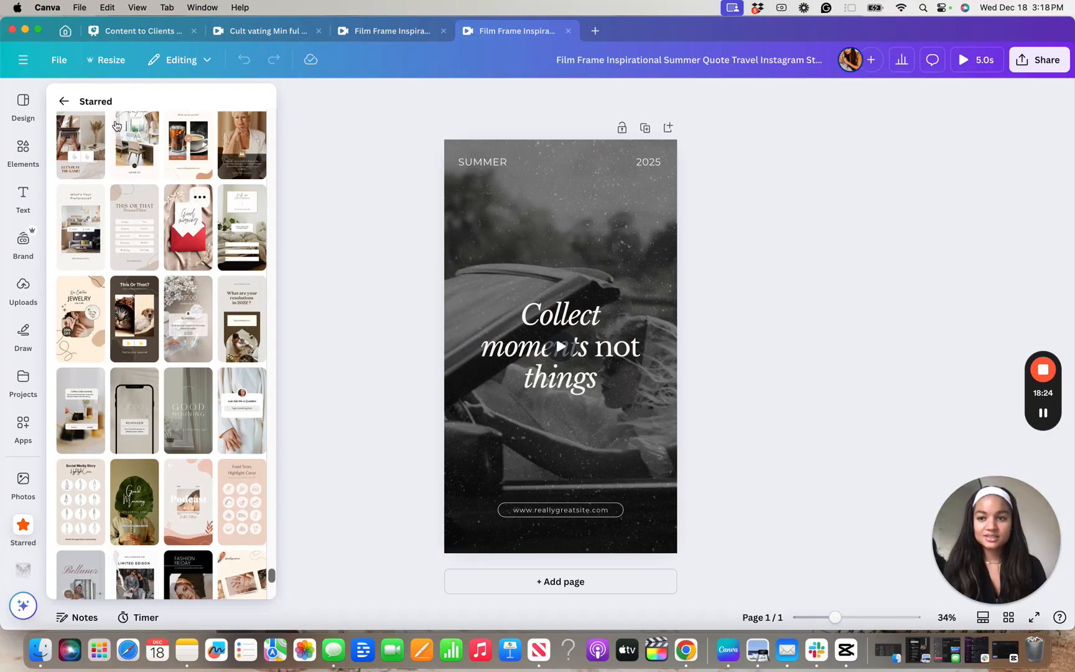
# Return to the home page and examine the suggested template collections, including Inspired By Your Last Design, Instagram Stories and Trending Near You
pyautogui.click(65, 32)
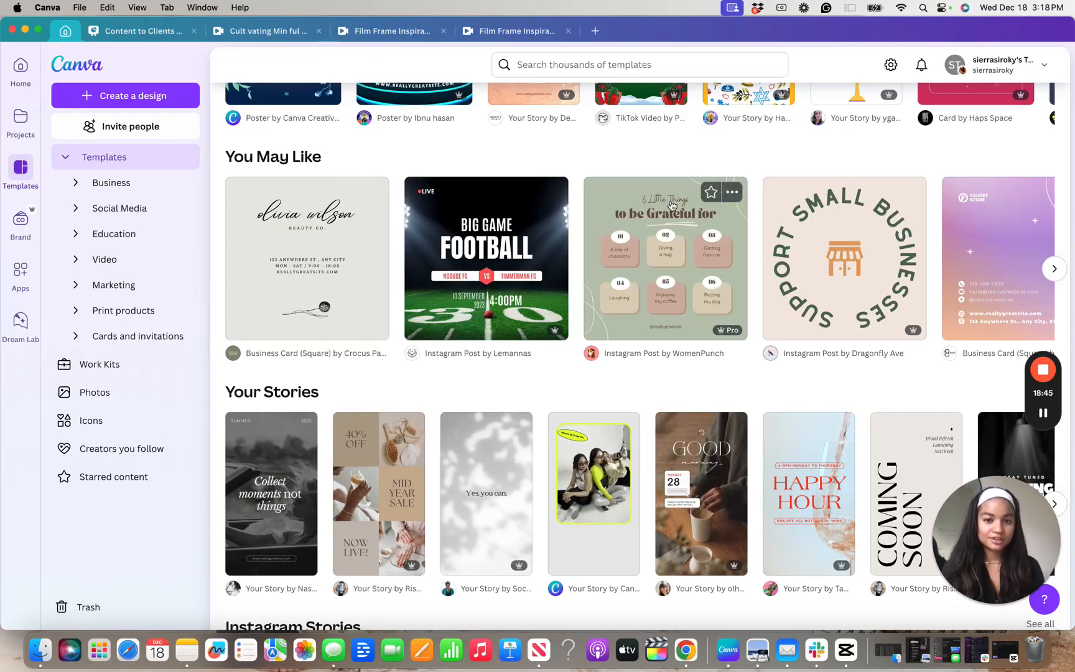
pyautogui.scroll(3, 675, 165)
pyautogui.scroll(10, 675, 161)
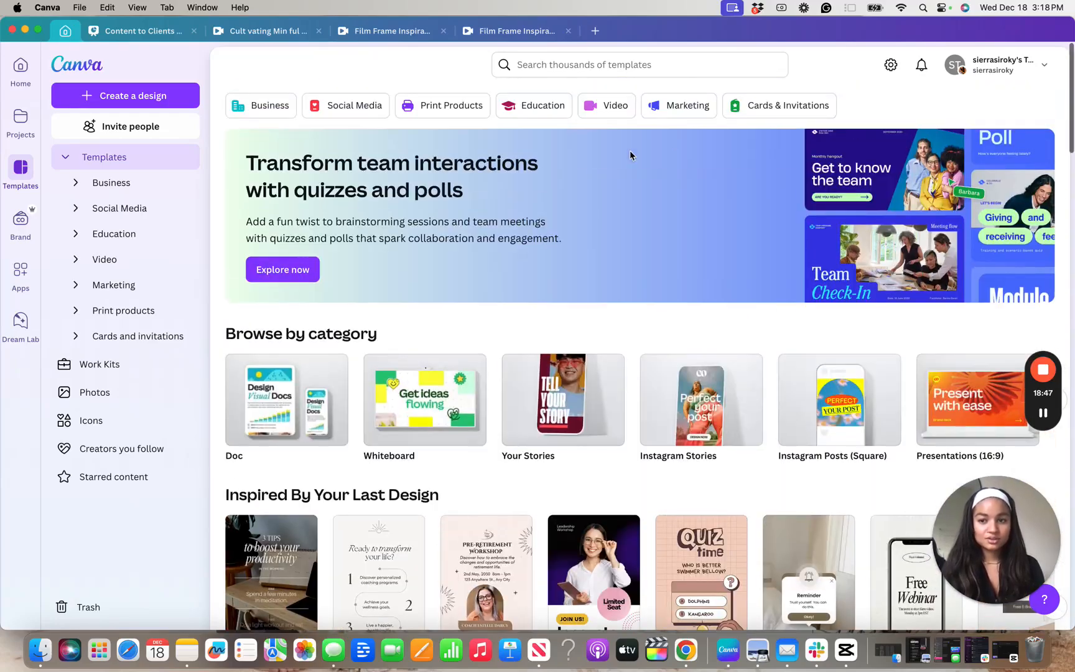
pyautogui.scroll(-5, 459, 309)
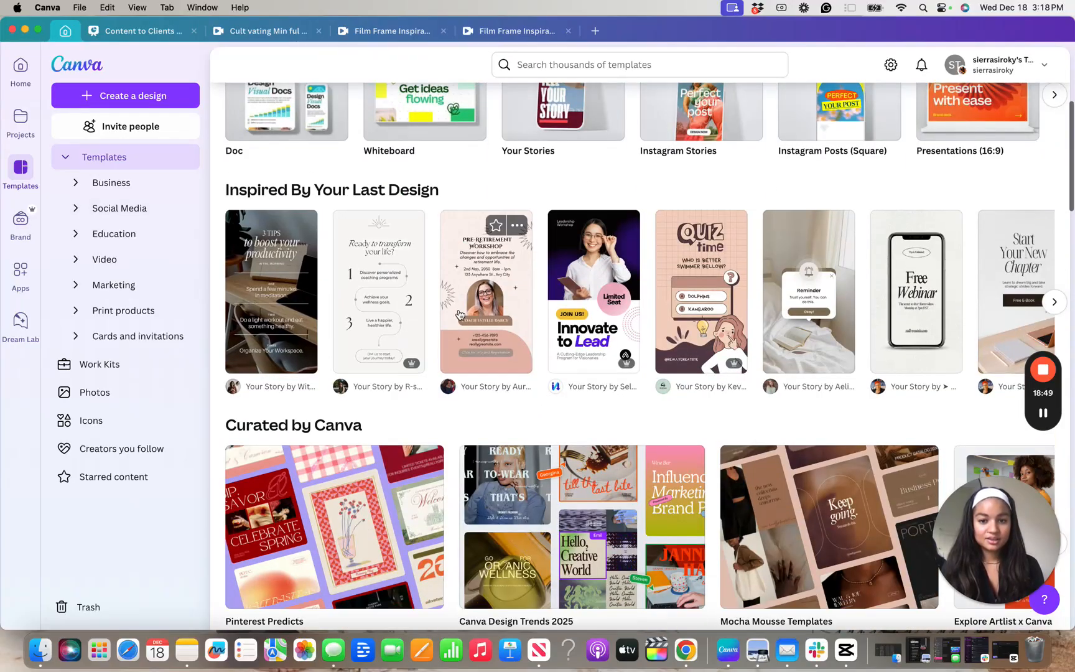
pyautogui.hscroll(5, 634, 295)
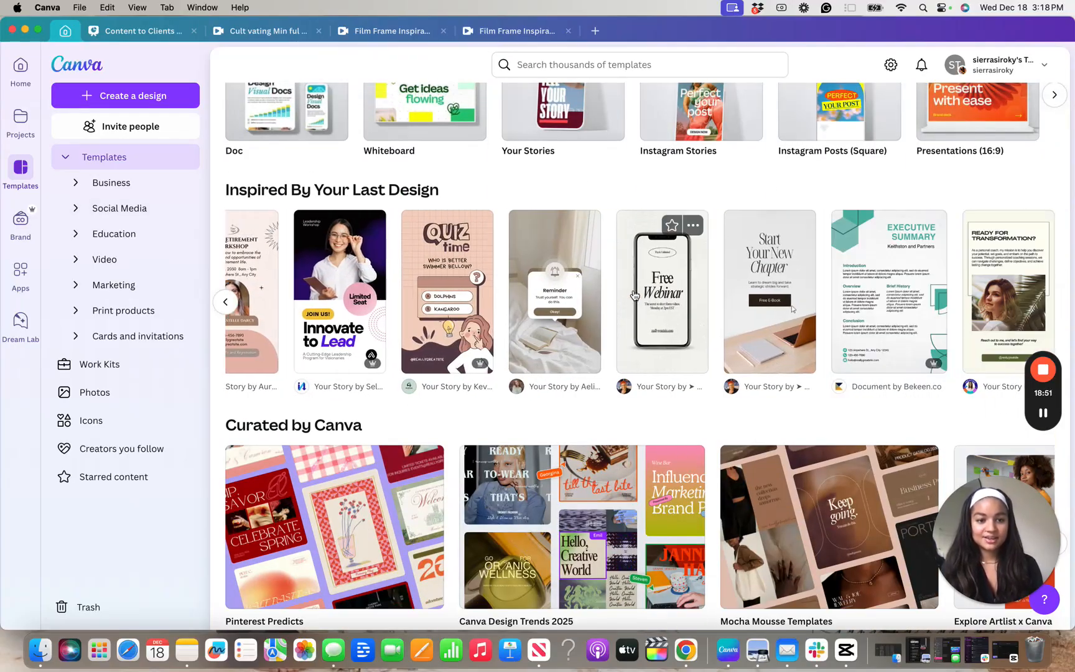
pyautogui.scroll(-20, 634, 295)
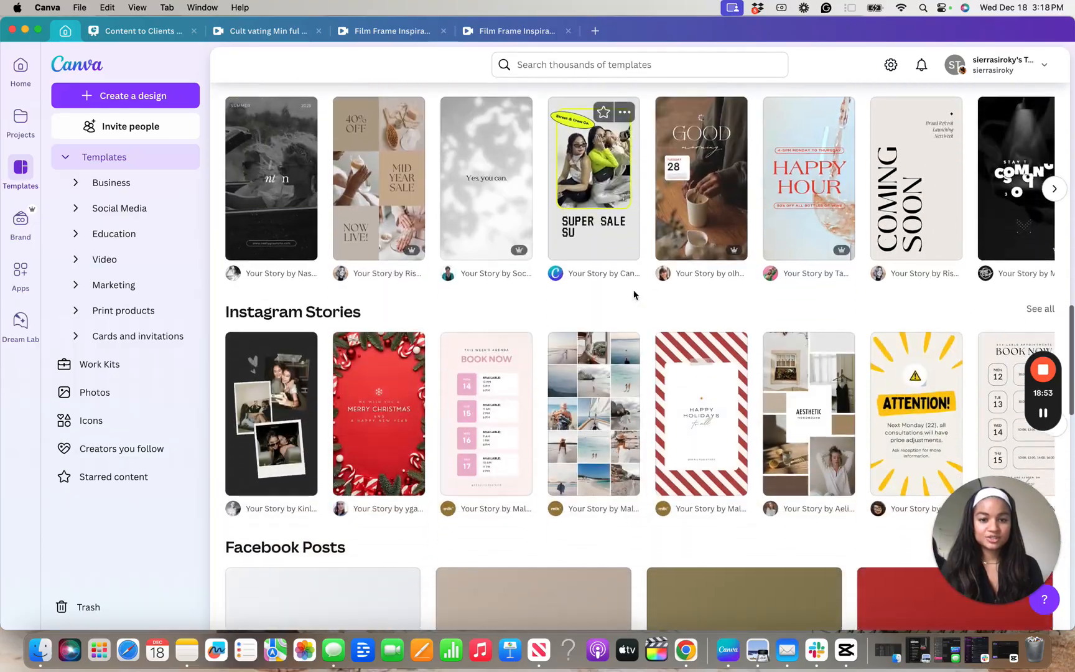
pyautogui.scroll(-8, 634, 295)
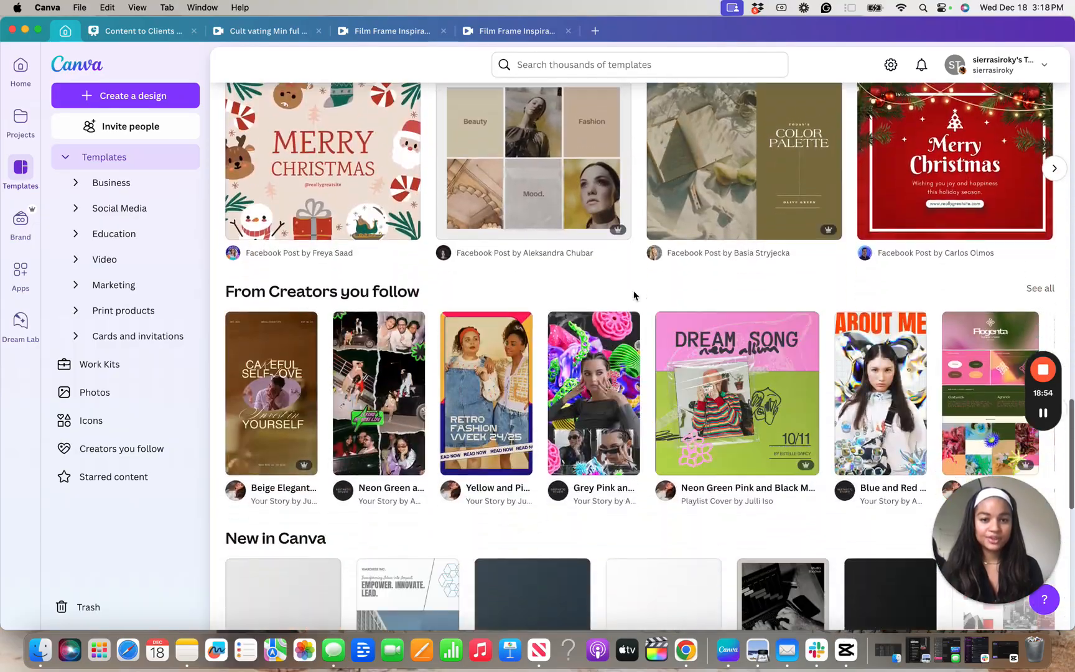
pyautogui.scroll(-9, 634, 295)
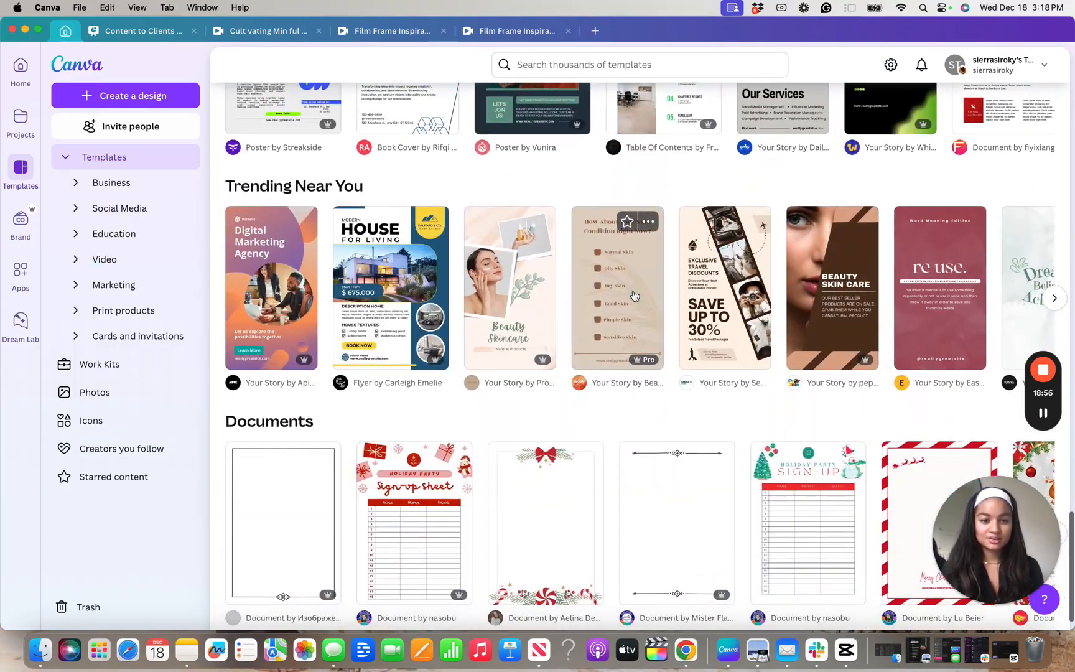
# Star the Get Ready with Me mobile video template and the Summer Diaries template among the Instagram Reels
pyautogui.scroll(-9, 635, 294)
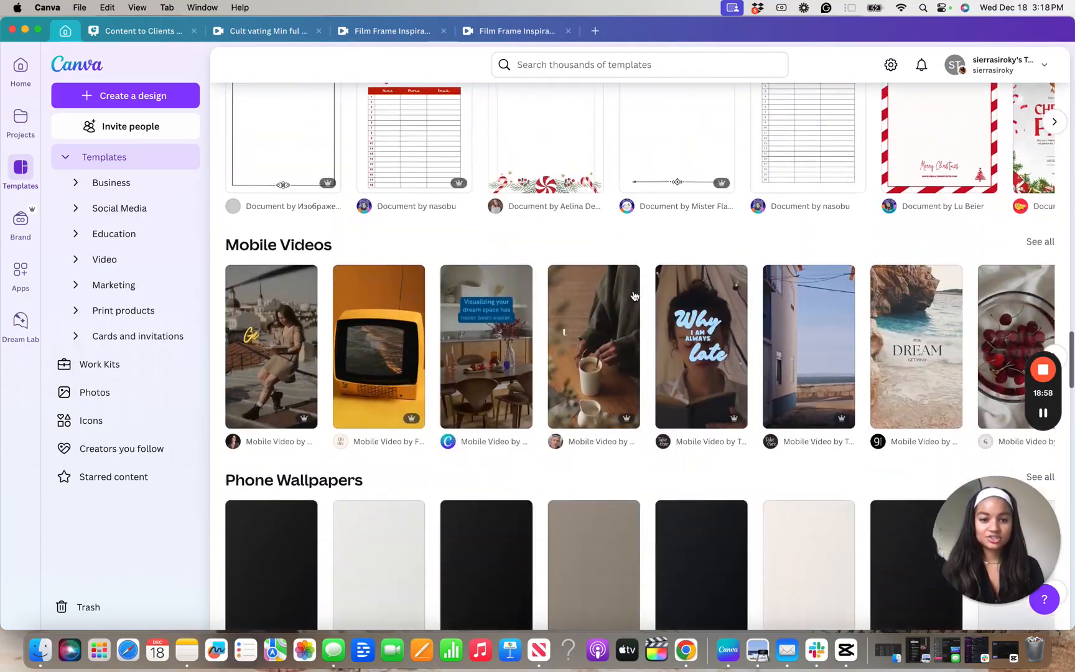
pyautogui.scroll(2, 635, 295)
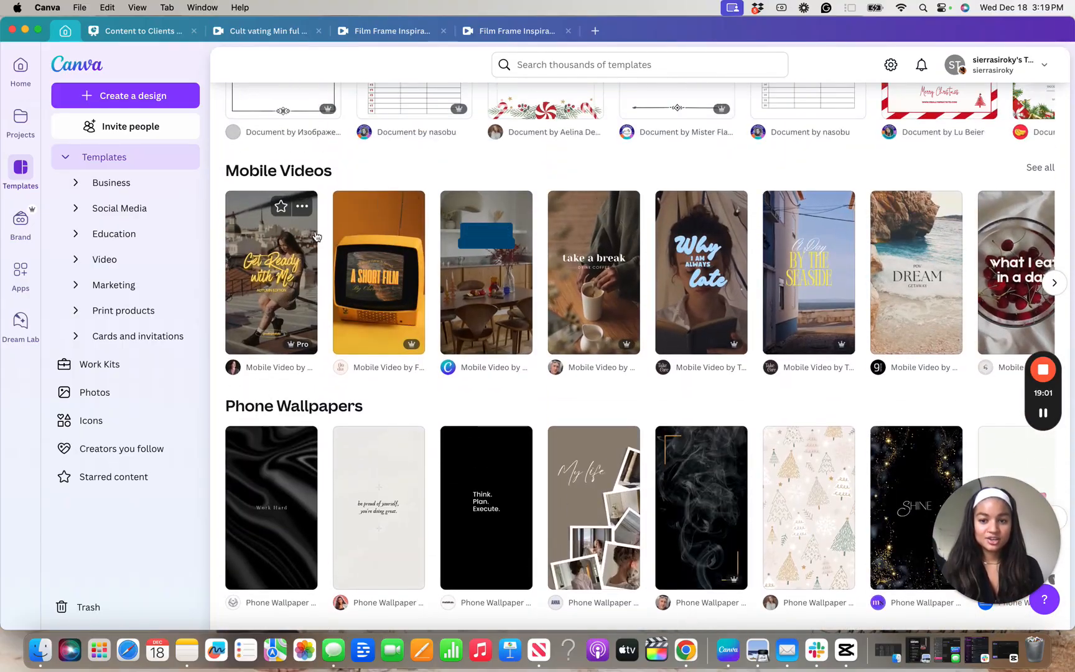
pyautogui.click(281, 211)
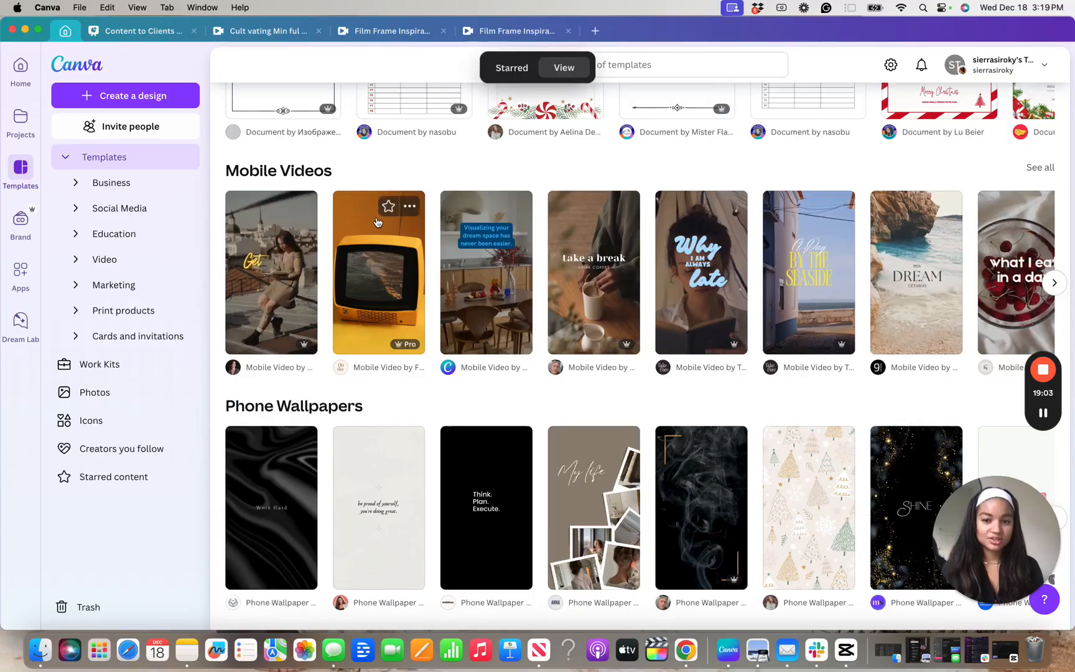
pyautogui.hscroll(2, 341, 214)
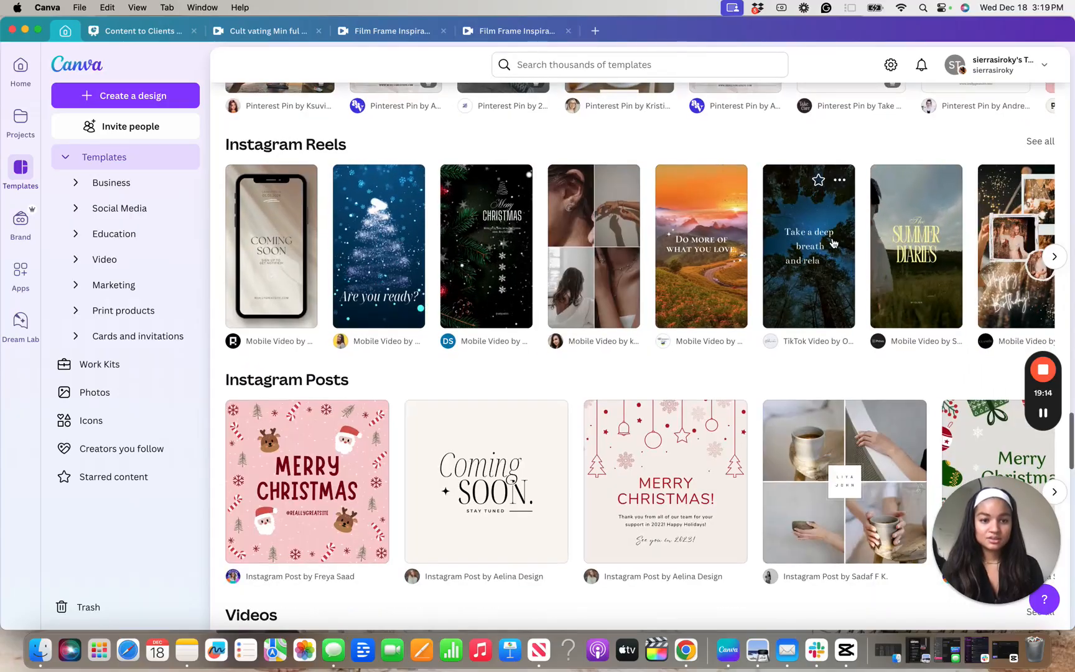
pyautogui.scroll(-2, 908, 205)
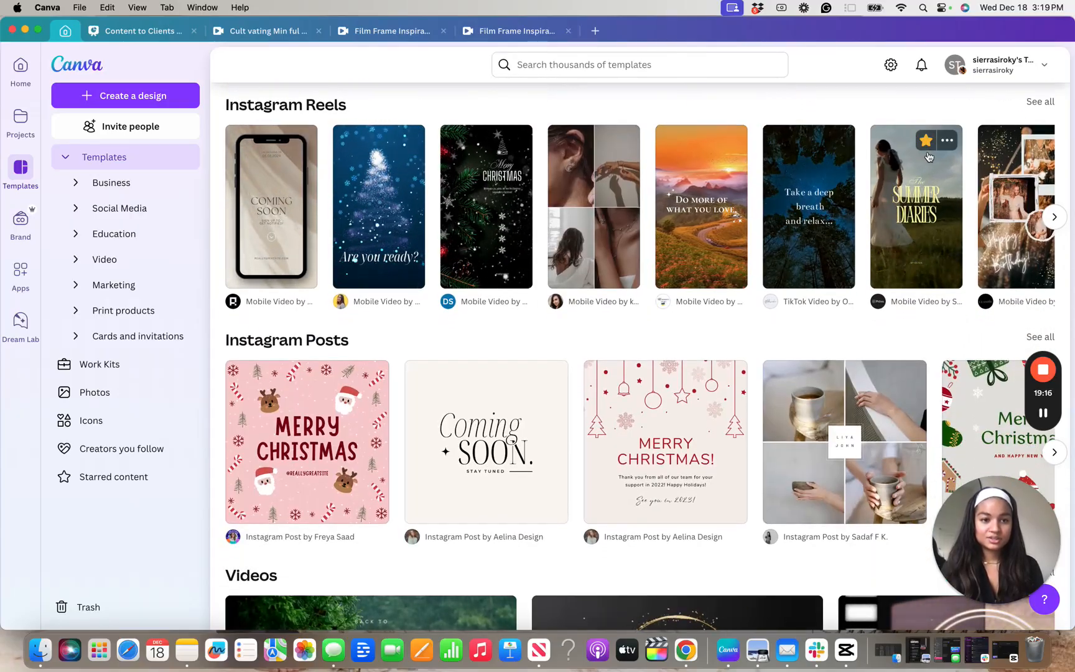
# Look through the remaining template collections, including Videos, Business Cards, Cards, Social Media, Photo Collages, Whiteboard and Work Kits
pyautogui.scroll(-6, 905, 199)
pyautogui.scroll(-5, 896, 223)
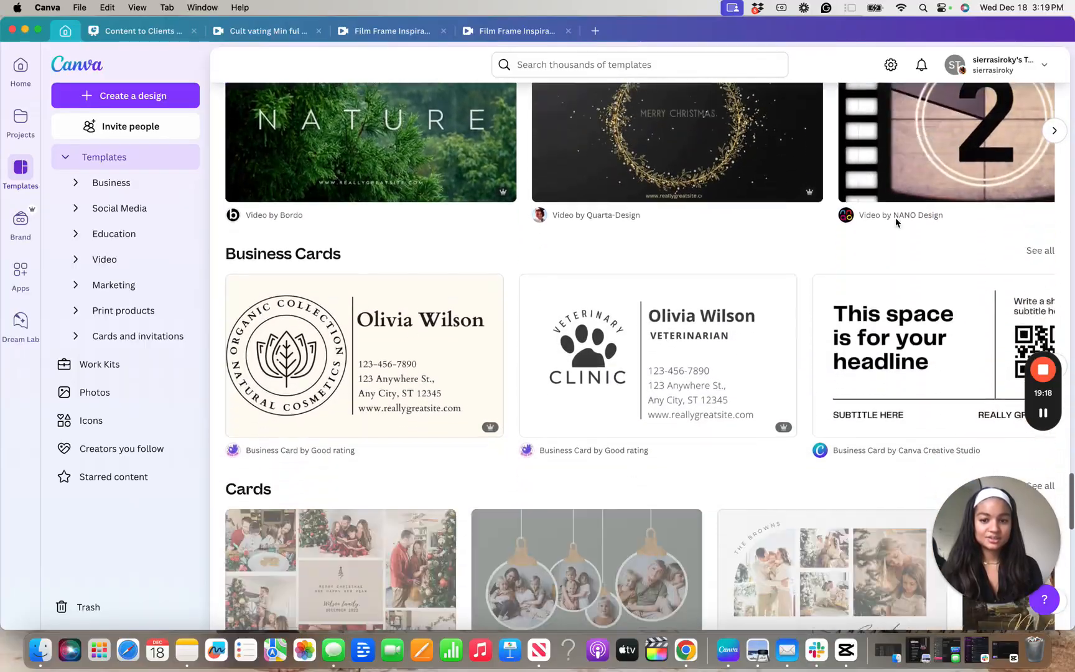
pyautogui.scroll(2, 896, 223)
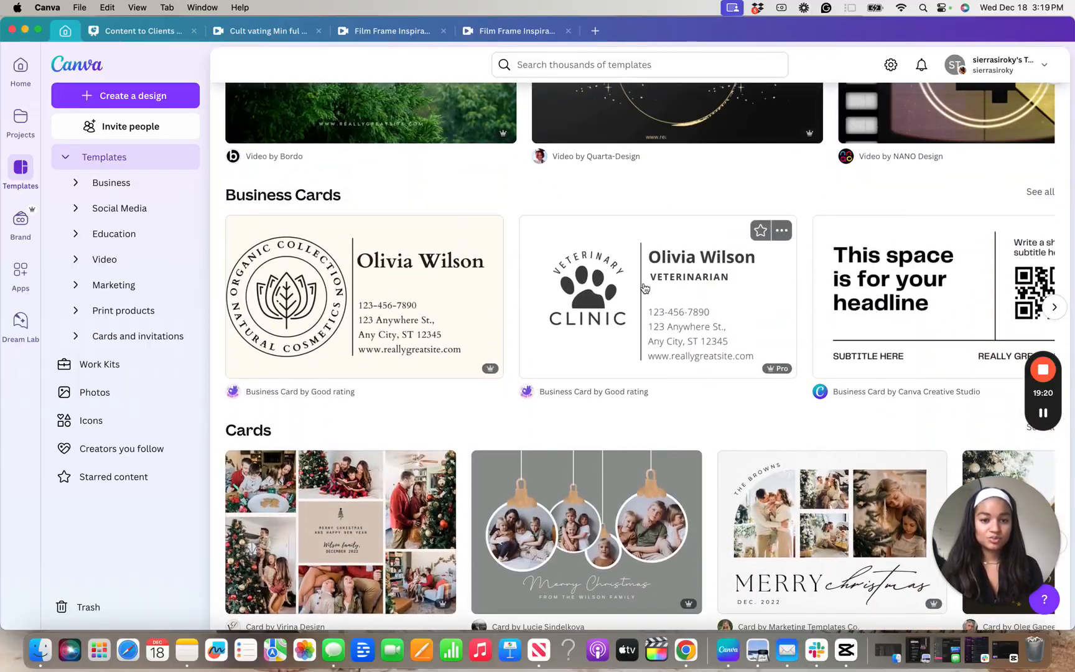
pyautogui.hscroll(10, 670, 268)
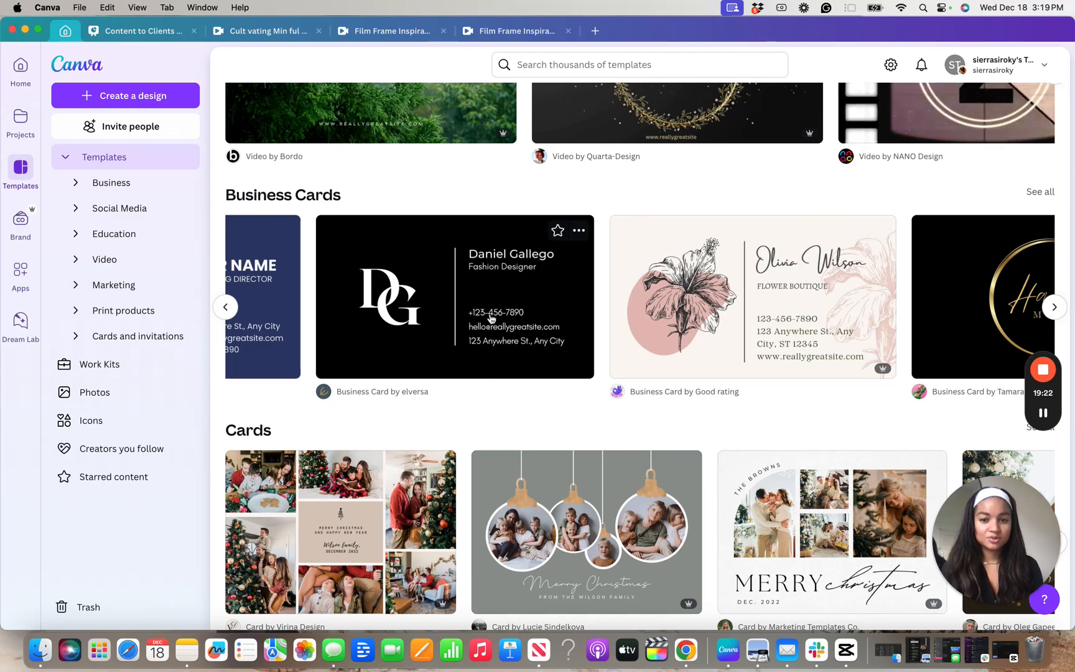
pyautogui.hscroll(8, 553, 296)
pyautogui.hscroll(10, 553, 296)
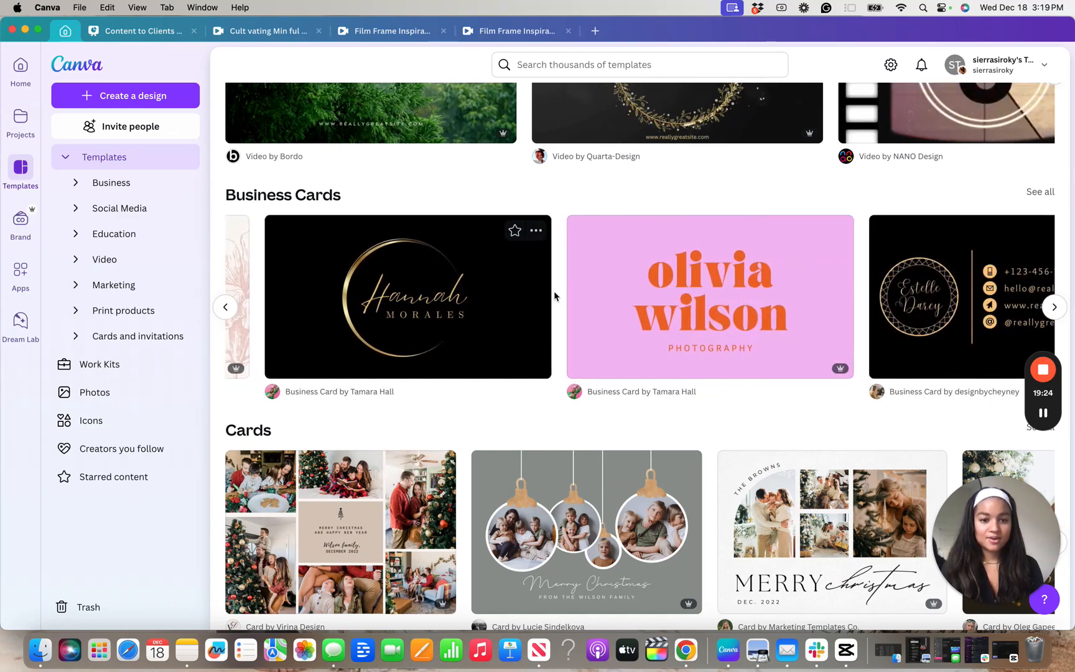
pyautogui.hscroll(-20, 556, 297)
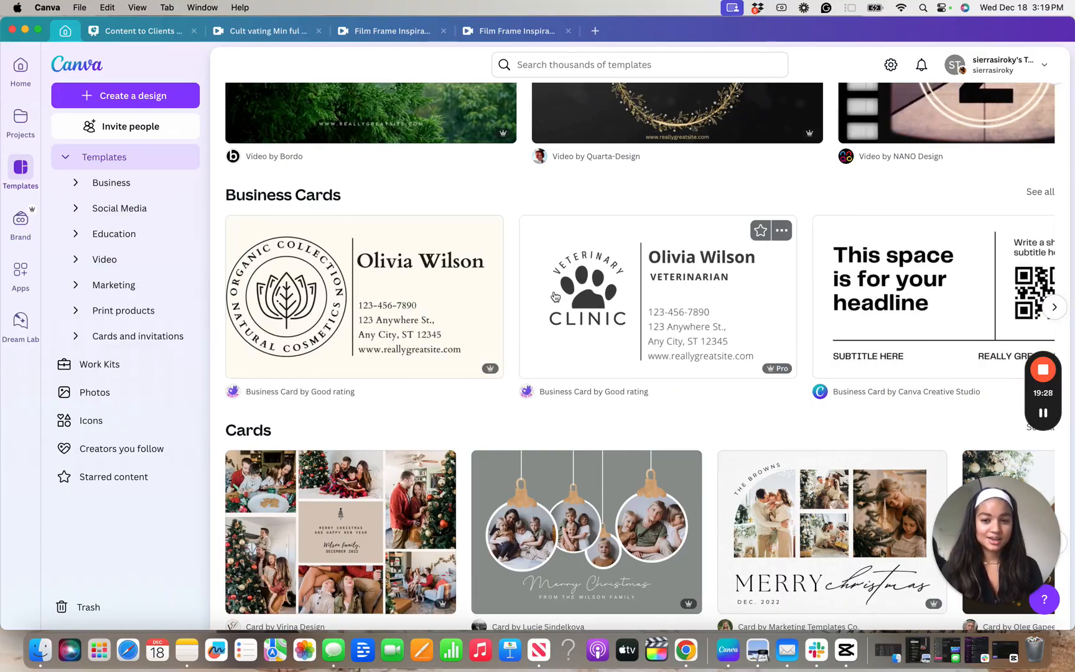
pyautogui.scroll(-7, 350, 327)
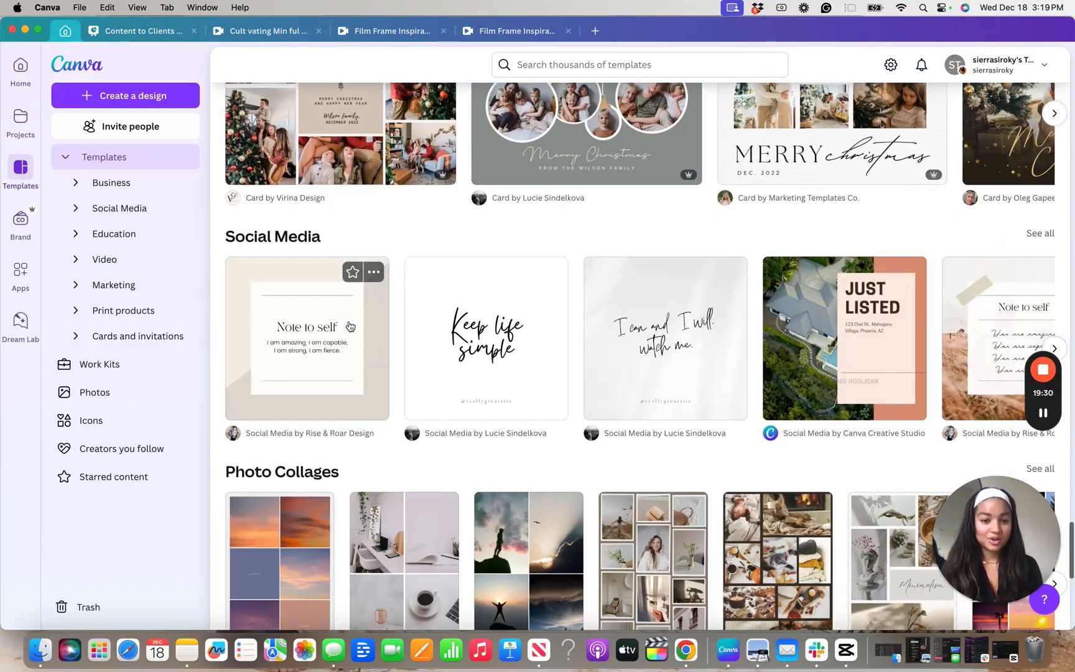
pyautogui.scroll(-8, 350, 327)
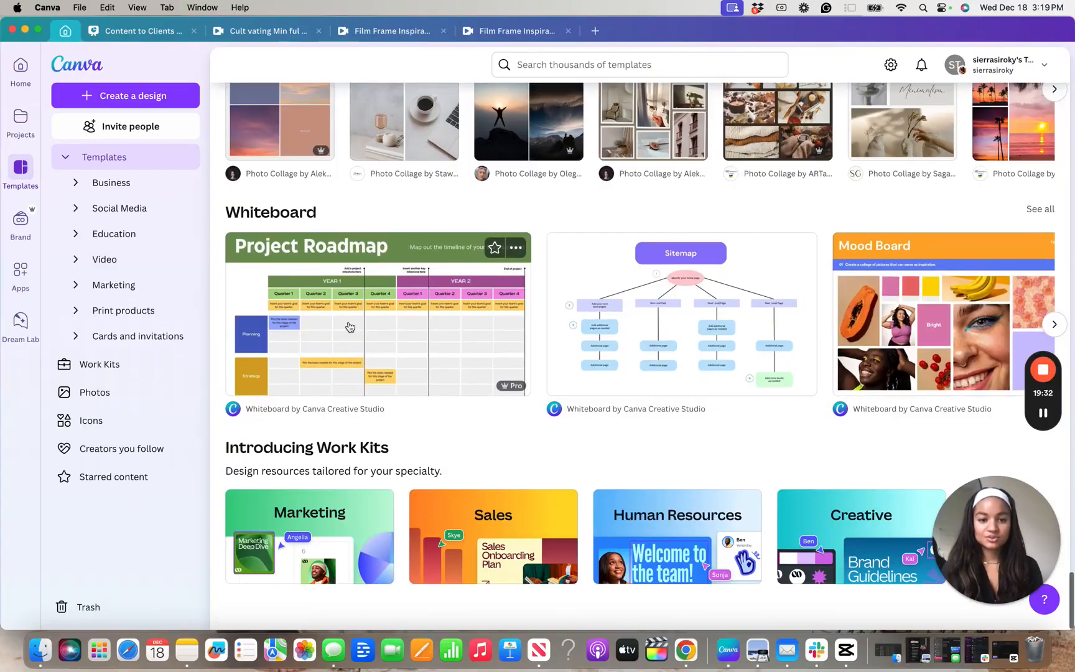
pyautogui.scroll(20, 350, 327)
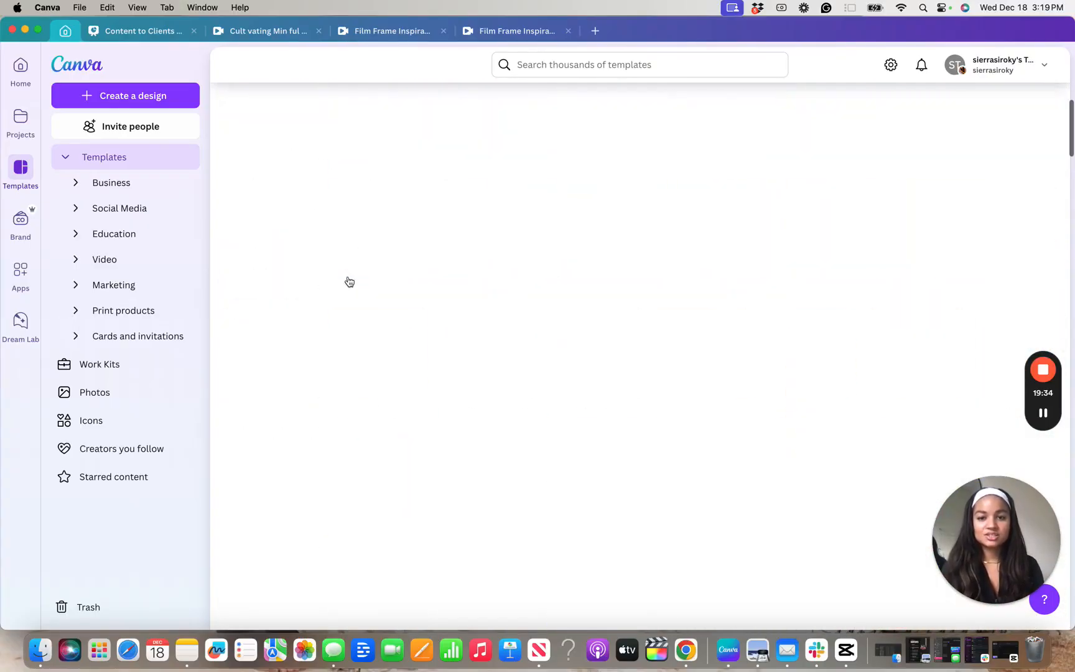
pyautogui.scroll(1, 349, 282)
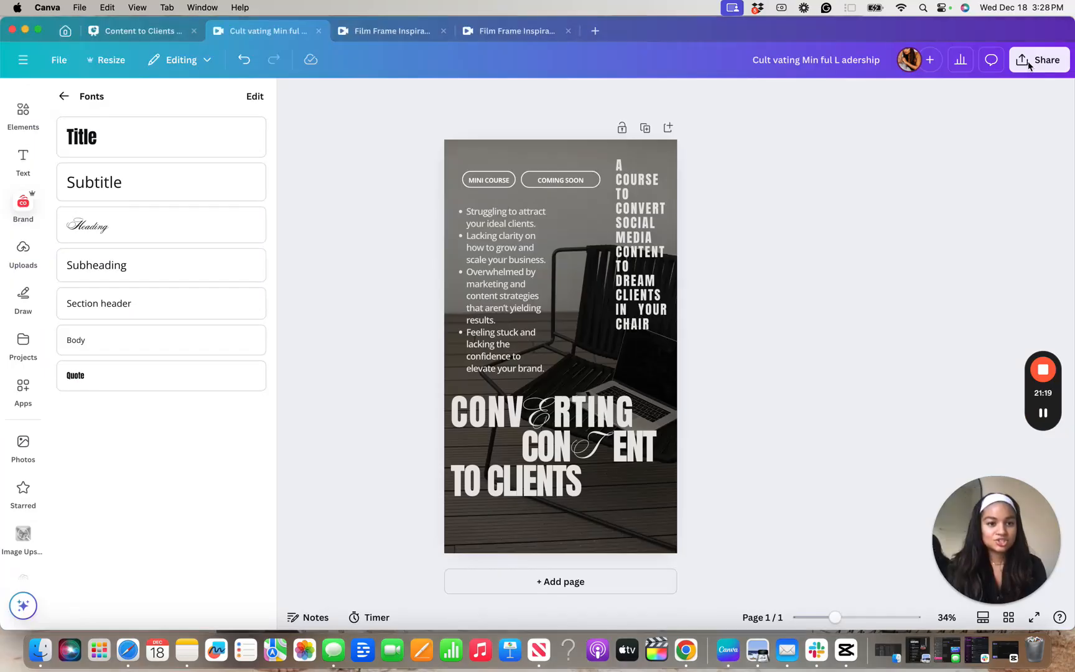
# View the story's Instagram sharing options, choosing to post immediately from the mobile app, and close the QR code page
pyautogui.click(1029, 65)
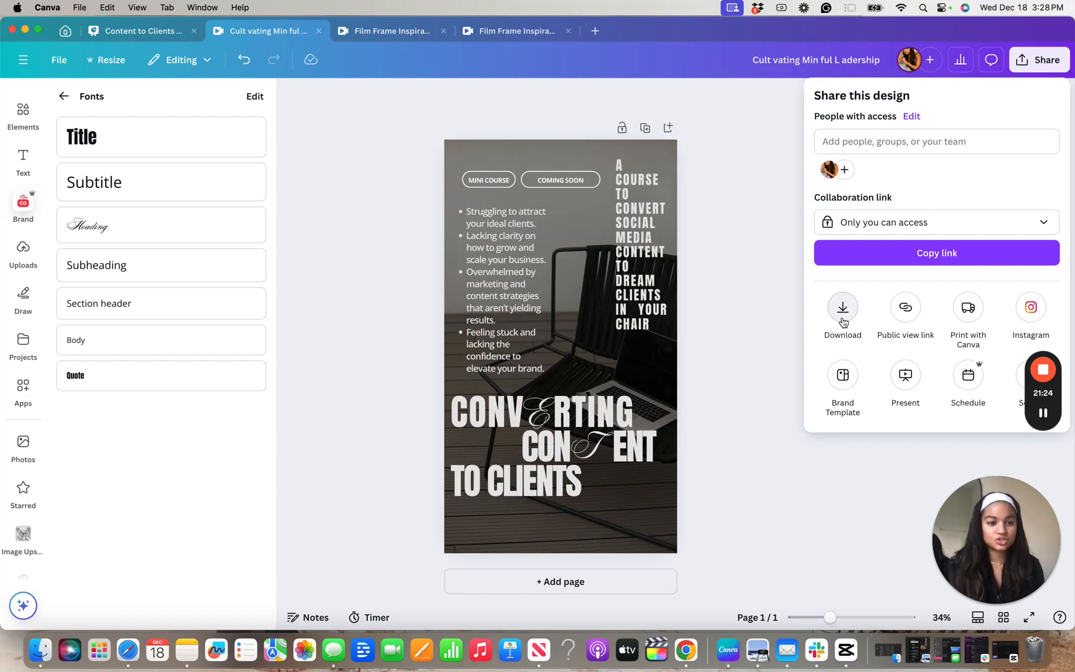
pyautogui.click(1032, 319)
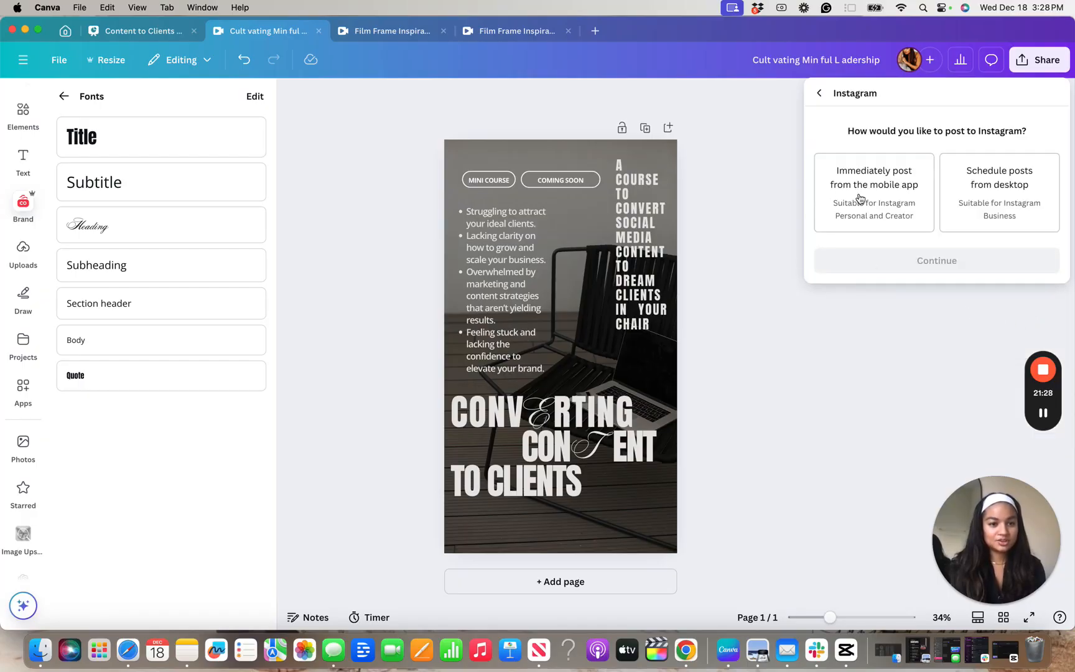
pyautogui.click(917, 199)
pyautogui.click(946, 259)
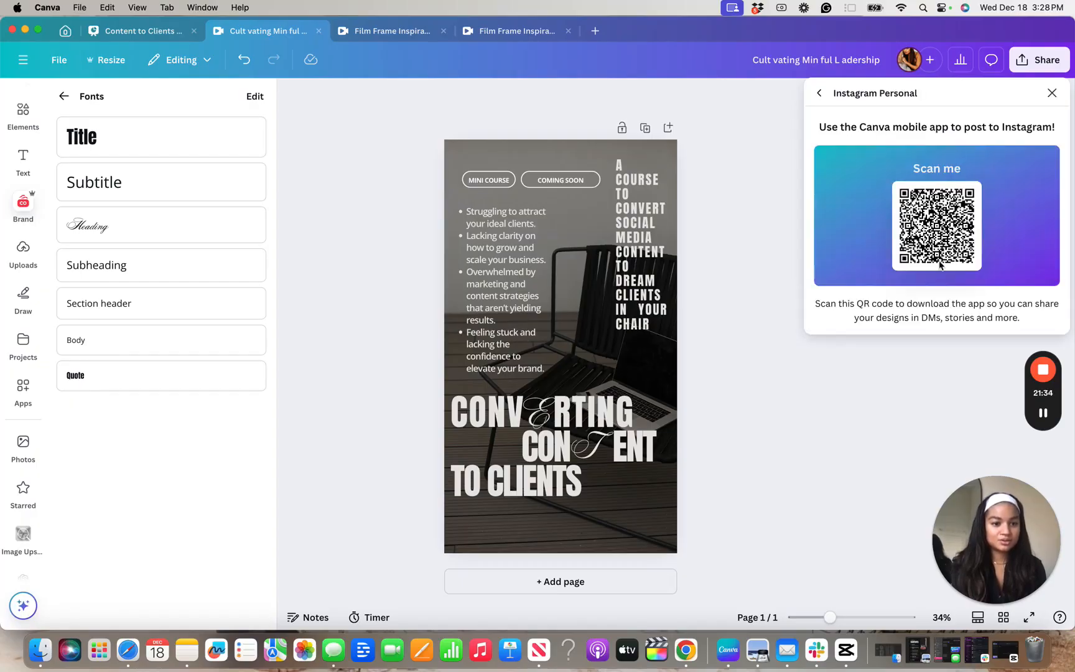
pyautogui.click(795, 462)
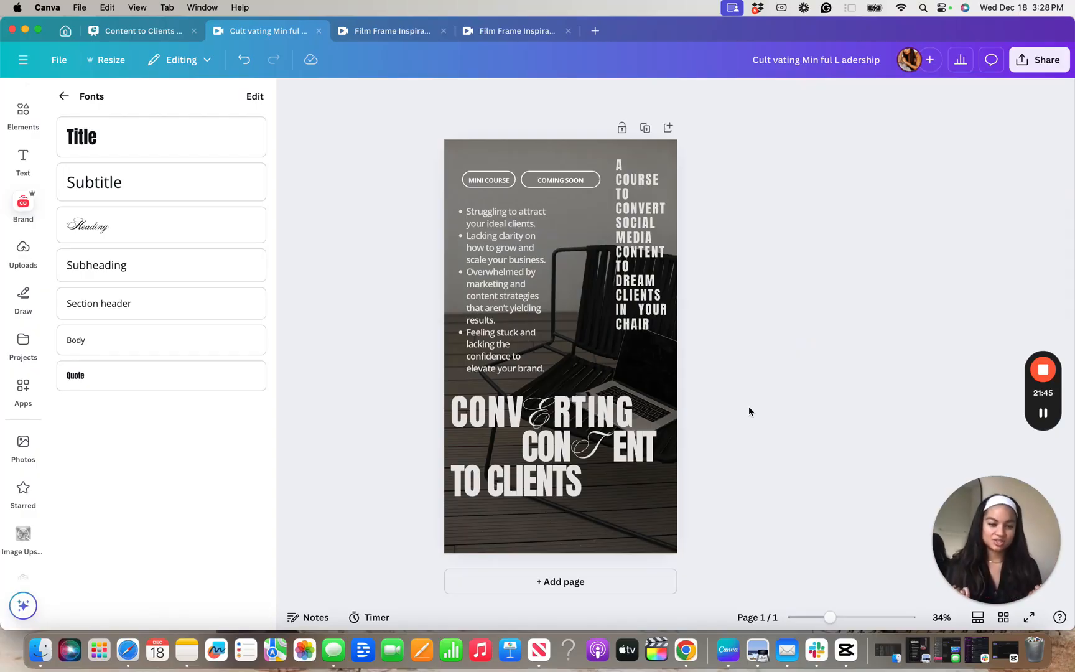
# View the story's scheduling options for Thursday, Dec 19, 04:28 PM, check the available channels, and close without scheduling
pyautogui.click(1039, 59)
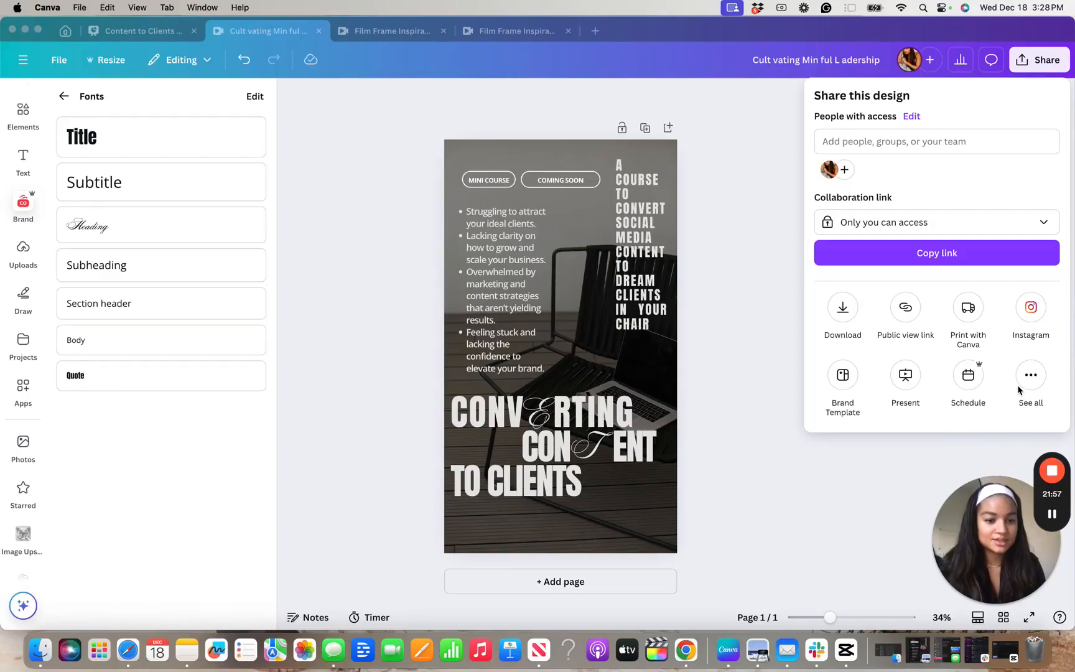
pyautogui.click(970, 381)
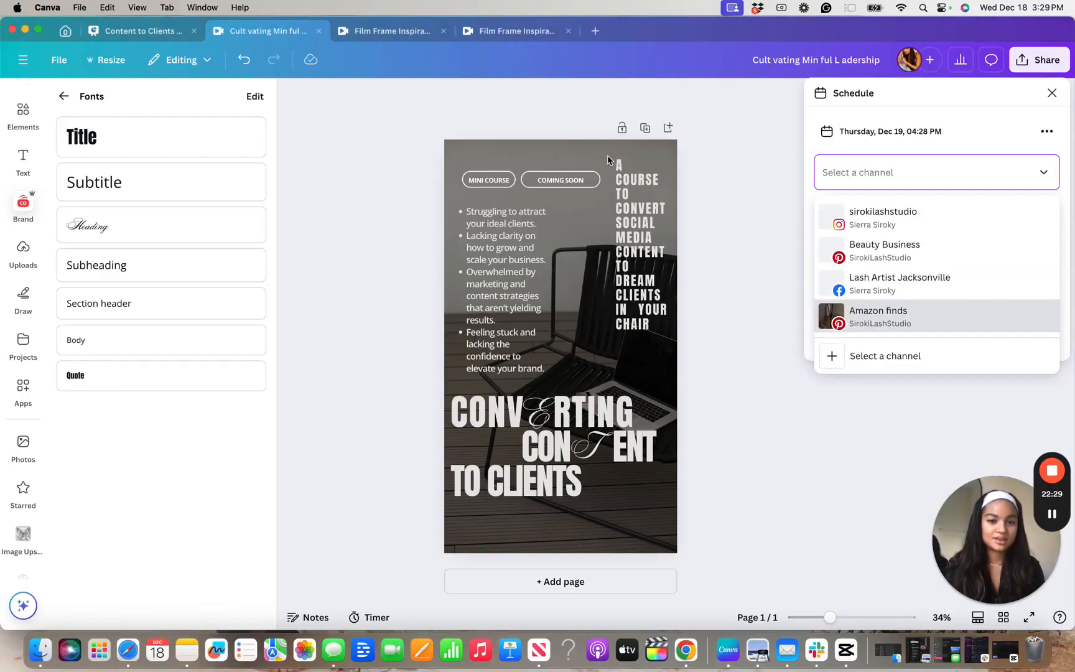
pyautogui.click(872, 454)
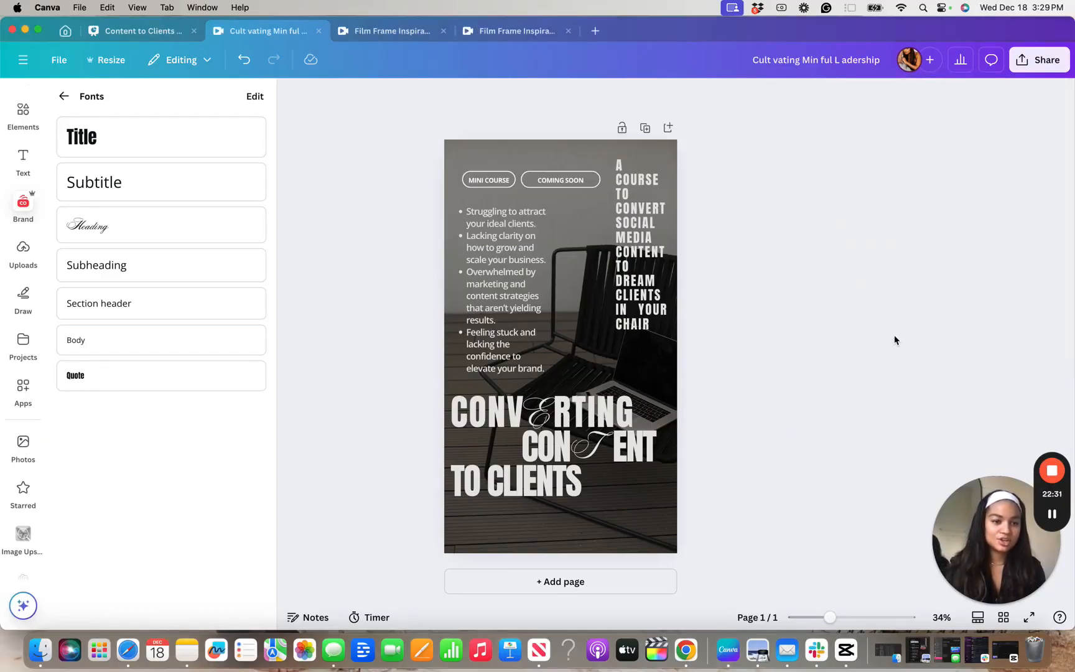
# Review the scheduling form for Wednesday, Dec 18, 04:29 PM, including its channel and caption fields, and close it without scheduling
pyautogui.click(1038, 60)
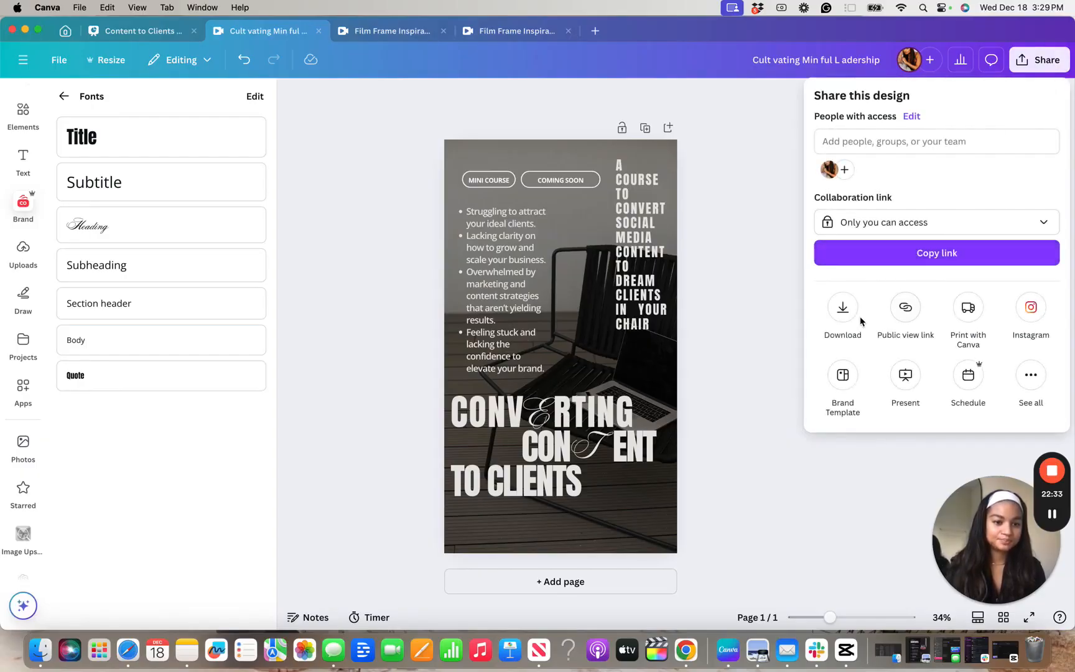
pyautogui.click(975, 375)
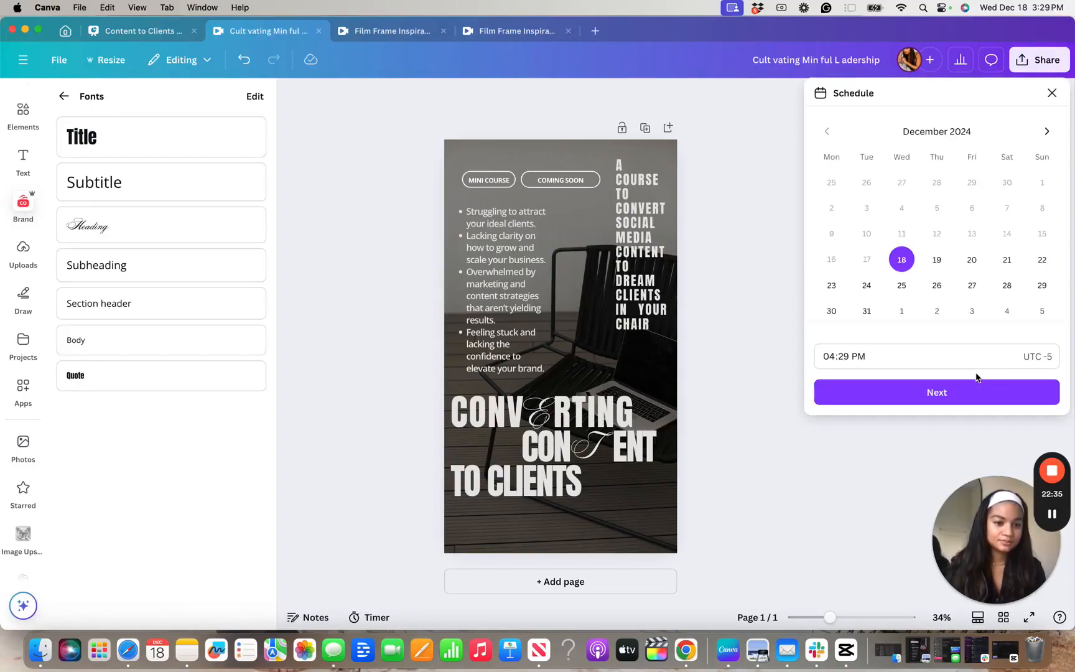
pyautogui.click(931, 393)
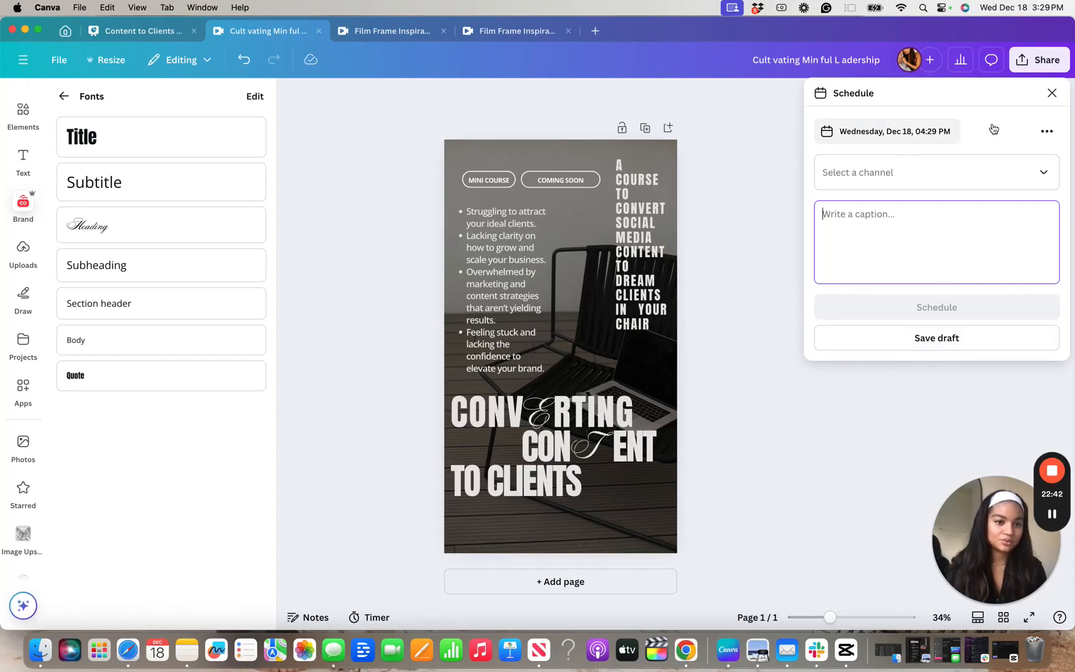
pyautogui.click(1050, 91)
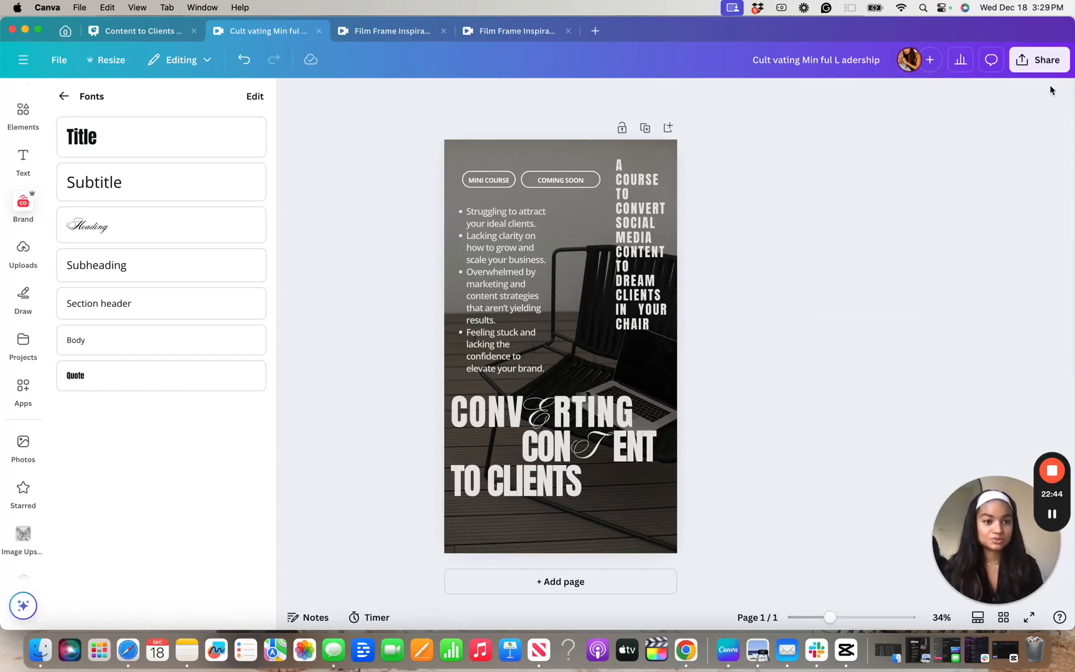